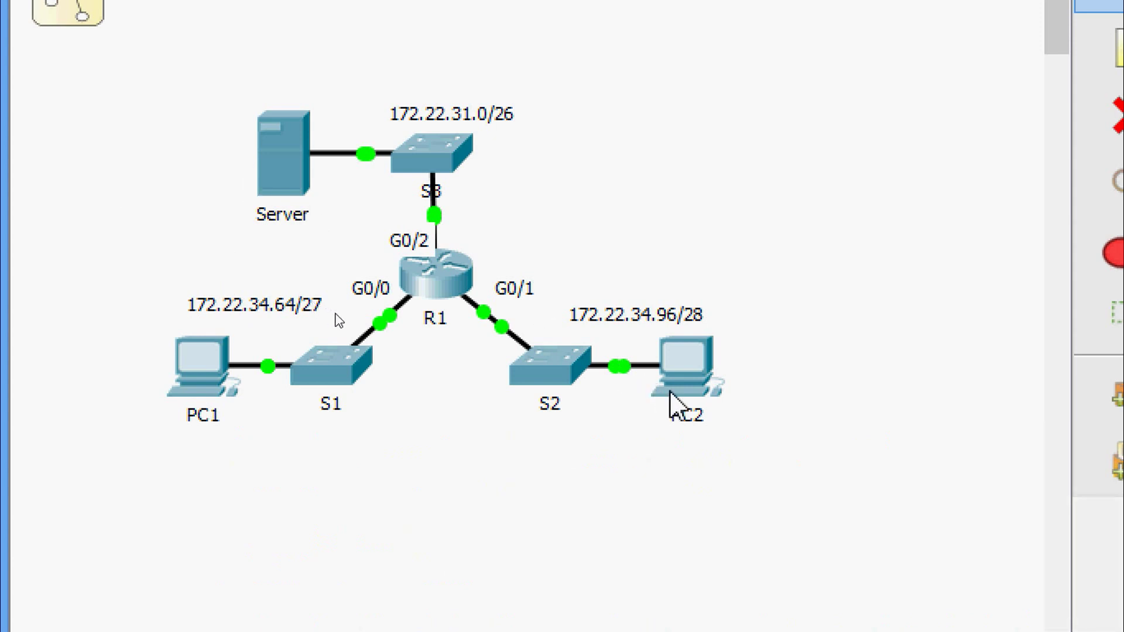
Bring up Part 1, Step 1 of the instructions and highlight the access-list command.
{"action": "mouse_move", "coordinate": [670, 393]}
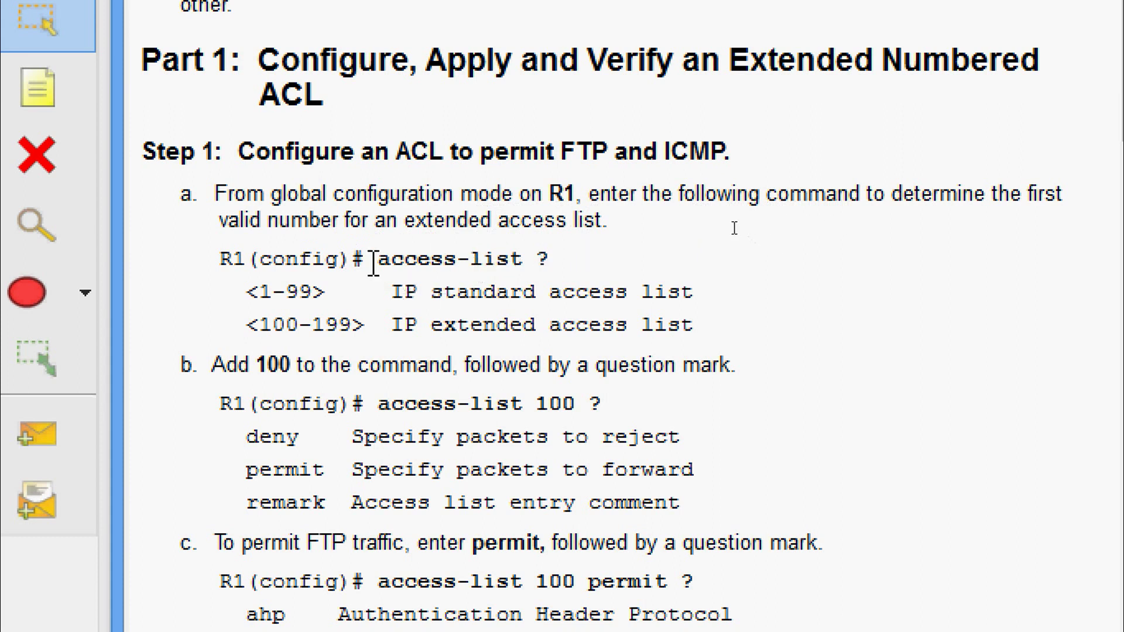
{"action": "left_click_drag", "start_coordinate": [379, 259], "coordinate": [550, 257]}
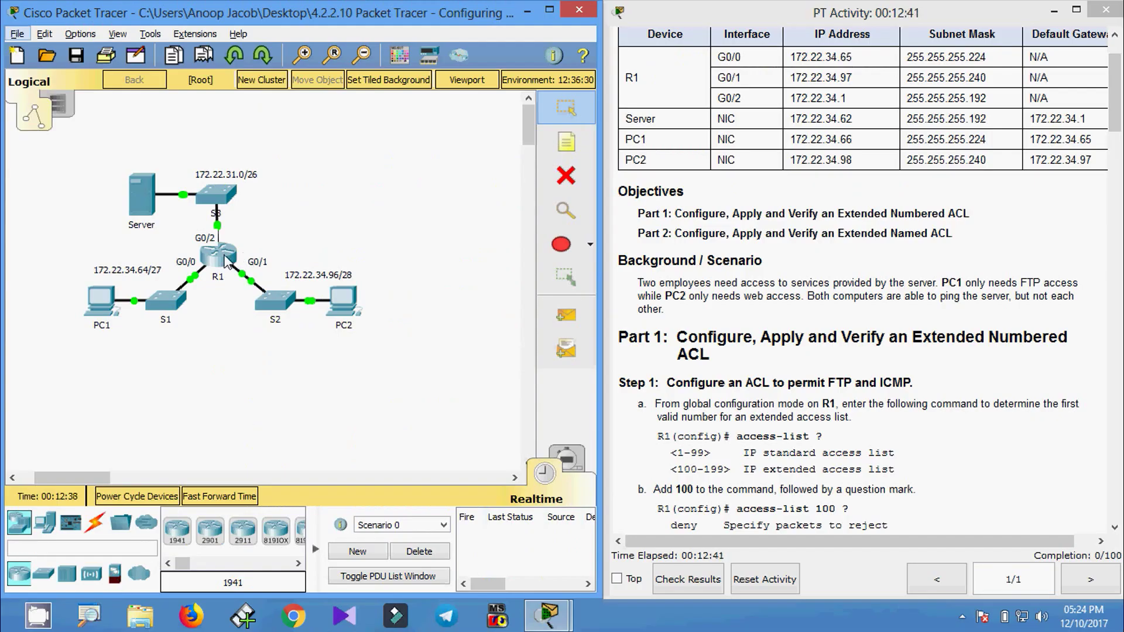
Open R1's CLI and enter global configuration mode with enable and configure terminal.
{"action": "double_click", "coordinate": [218, 256]}
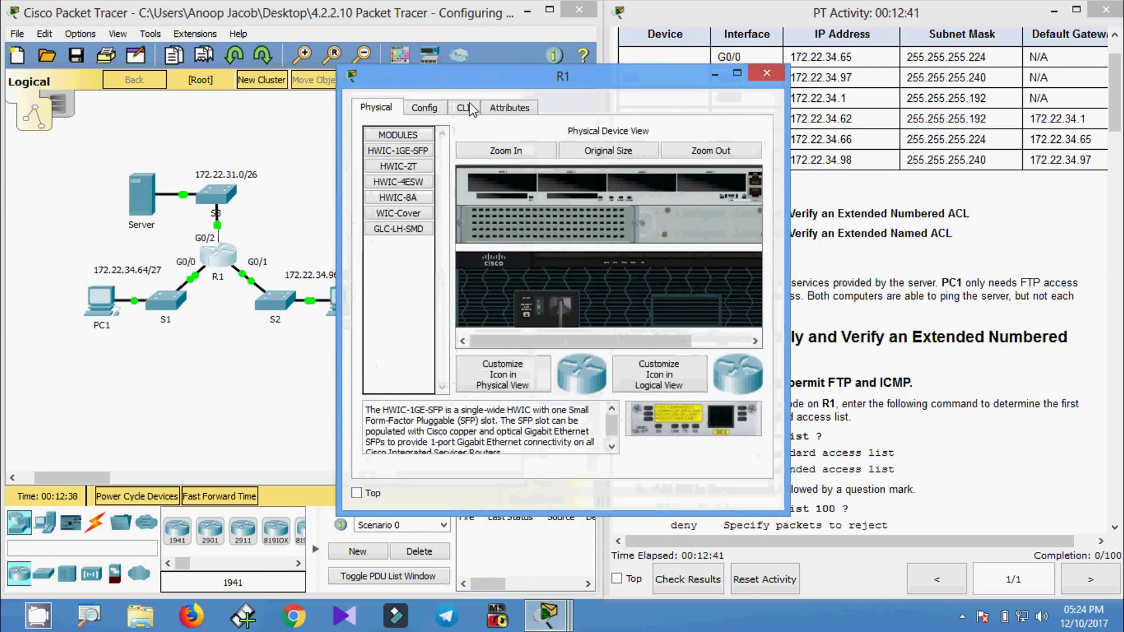
{"action": "left_click", "coordinate": [463, 107]}
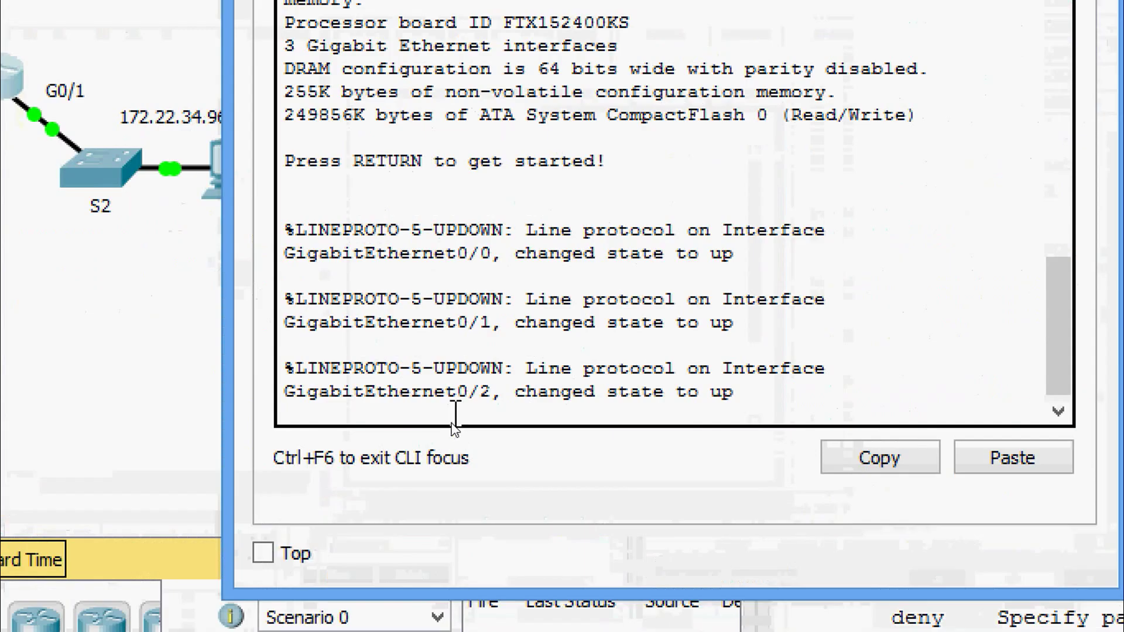
{"action": "key", "text": "Return"}
{"action": "key", "text": "Return"}
{"action": "key", "text": "Return"}
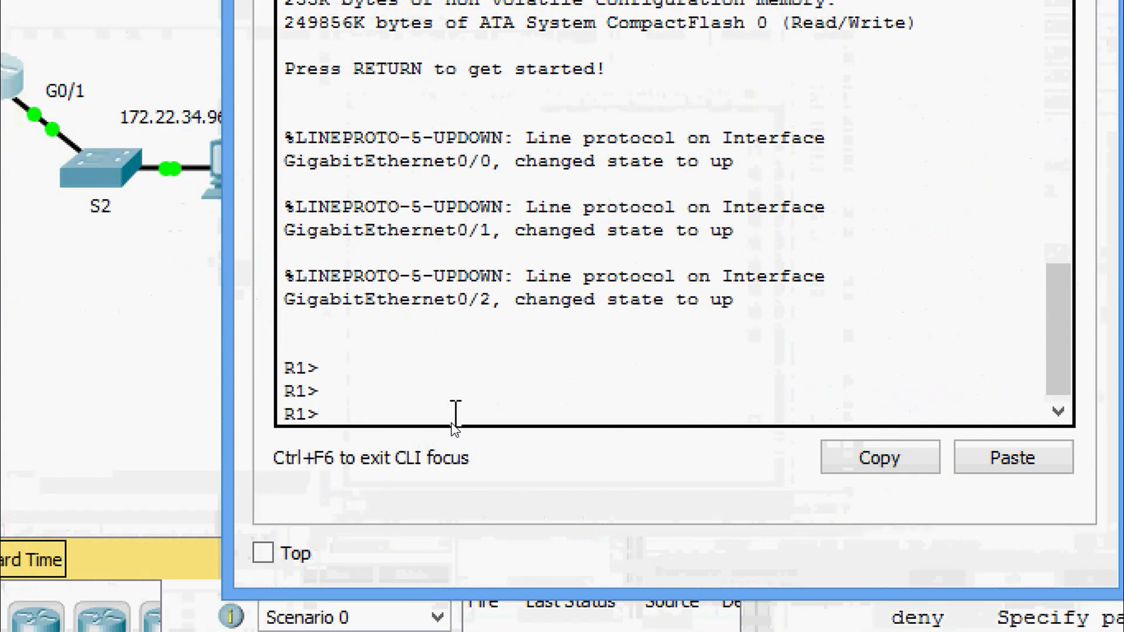
{"action": "type", "text": "ena"}
{"action": "key", "text": "Tab"}
{"action": "key", "text": "Return"}
{"action": "type", "text": "conf"}
{"action": "key", "text": "Tab"}
{"action": "type", "text": "t"}
{"action": "key", "text": "Tab"}
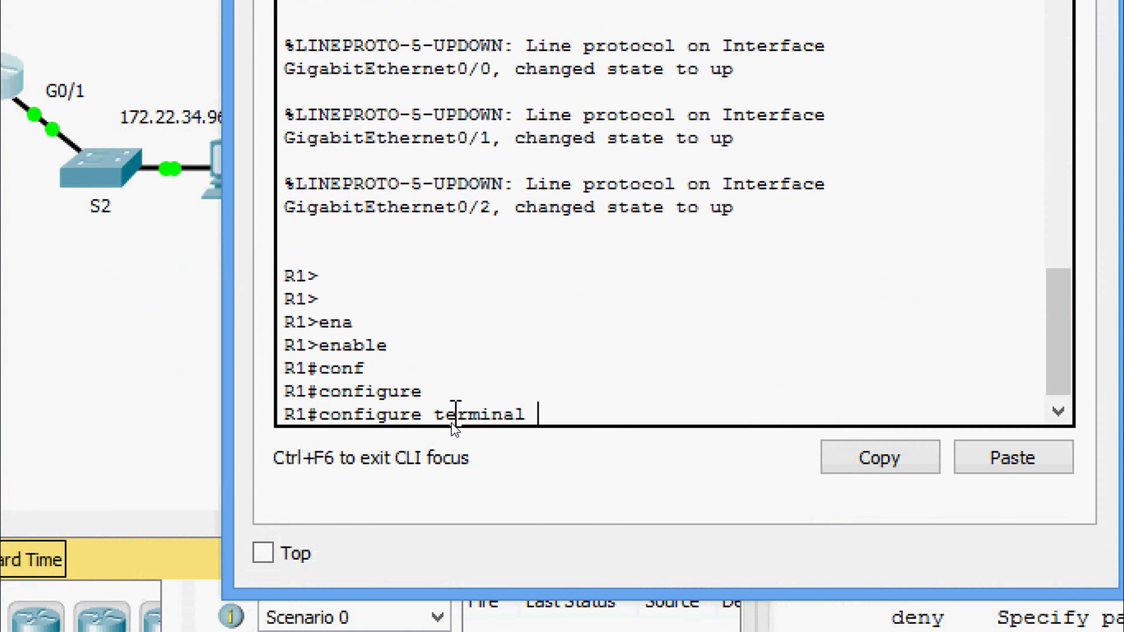
{"action": "key", "text": "Return"}
{"action": "key", "text": "Return"}
{"action": "key", "text": "Return"}
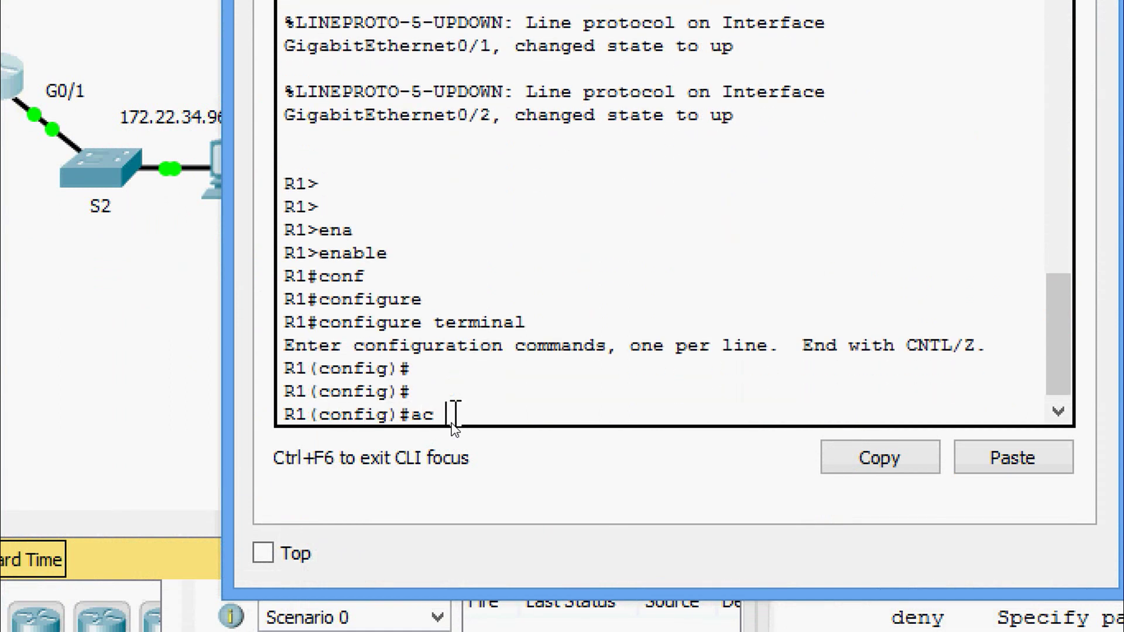
List access-list number ranges with access-list ?, showing 100–199 for extended ACLs.
{"action": "type", "text": "ac"}
{"action": "key", "text": "Tab"}
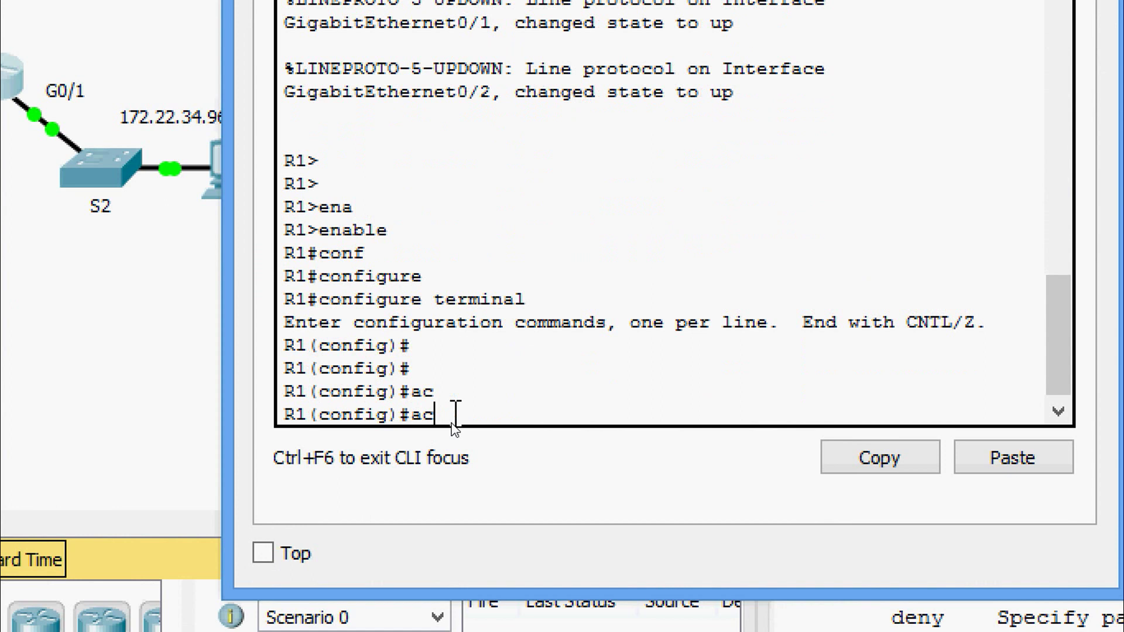
{"action": "key", "text": "Tab"}
{"action": "type", "text": "?"}
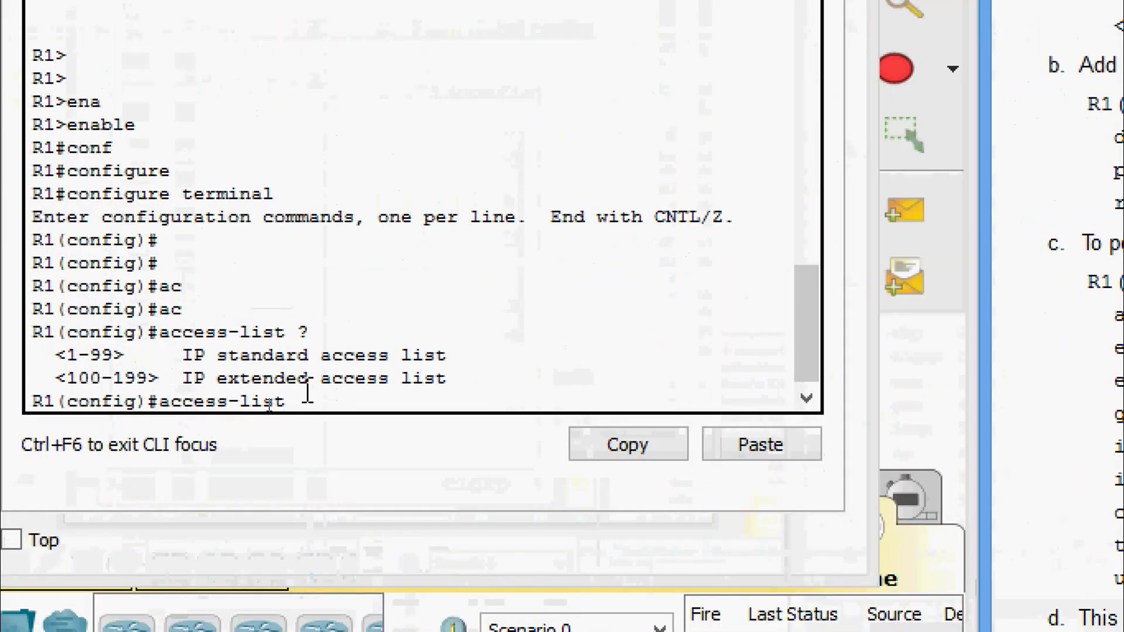
Begin access-list 100 as a permit statement and list its matchable protocols, including tcp and icmp.
{"action": "left_click", "coordinate": [308, 391]}
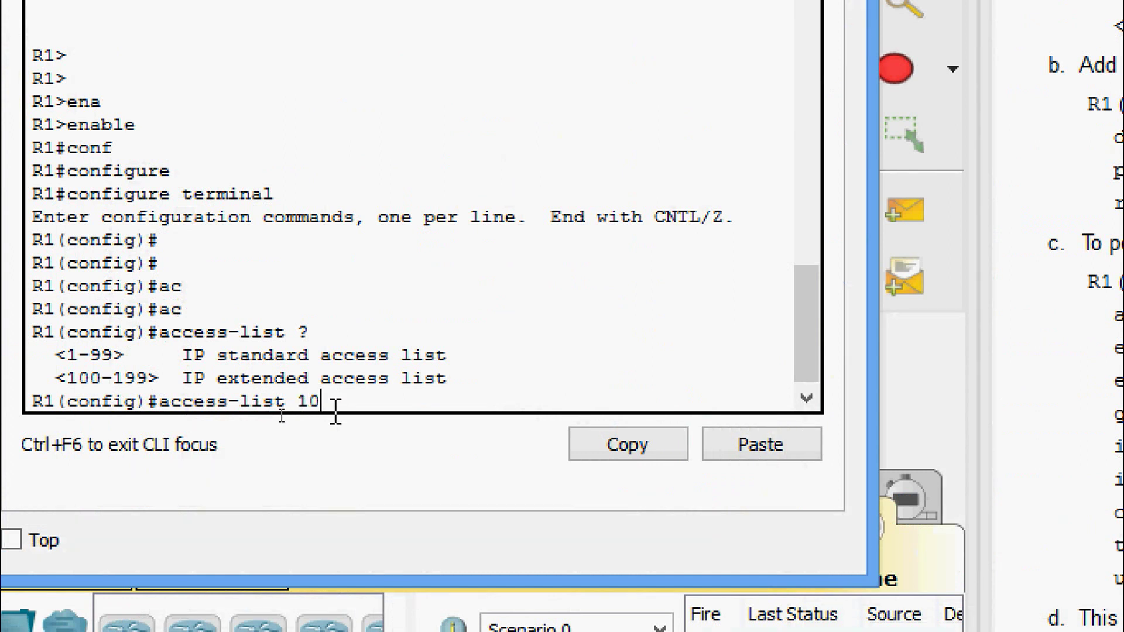
{"action": "type", "text": "100 ?"}
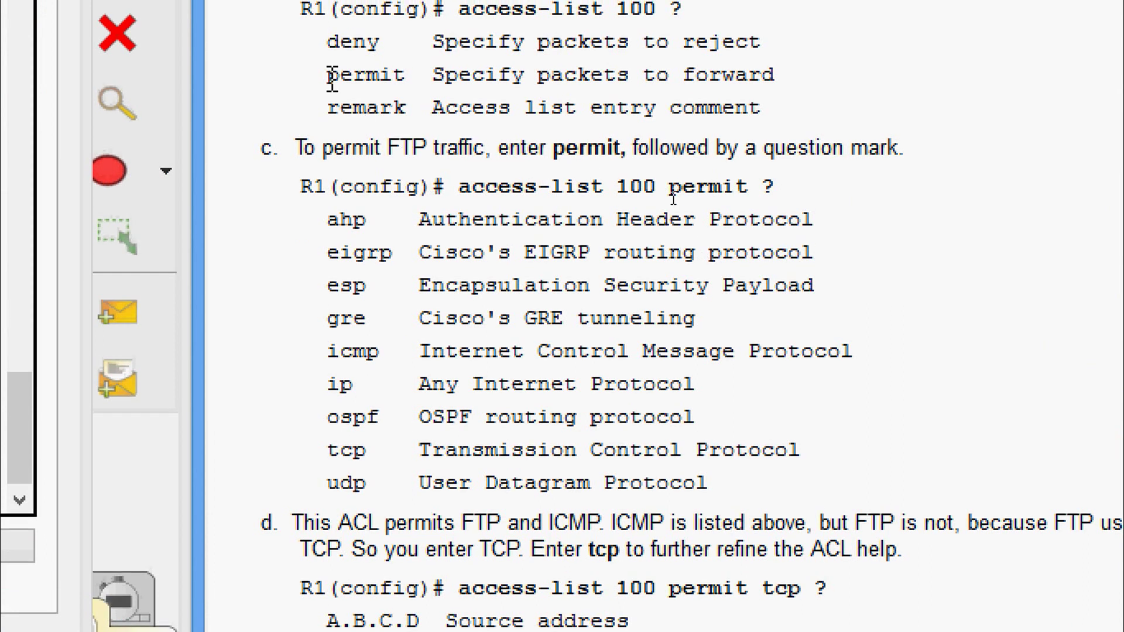
{"action": "left_click_drag", "start_coordinate": [326, 71], "coordinate": [783, 83]}
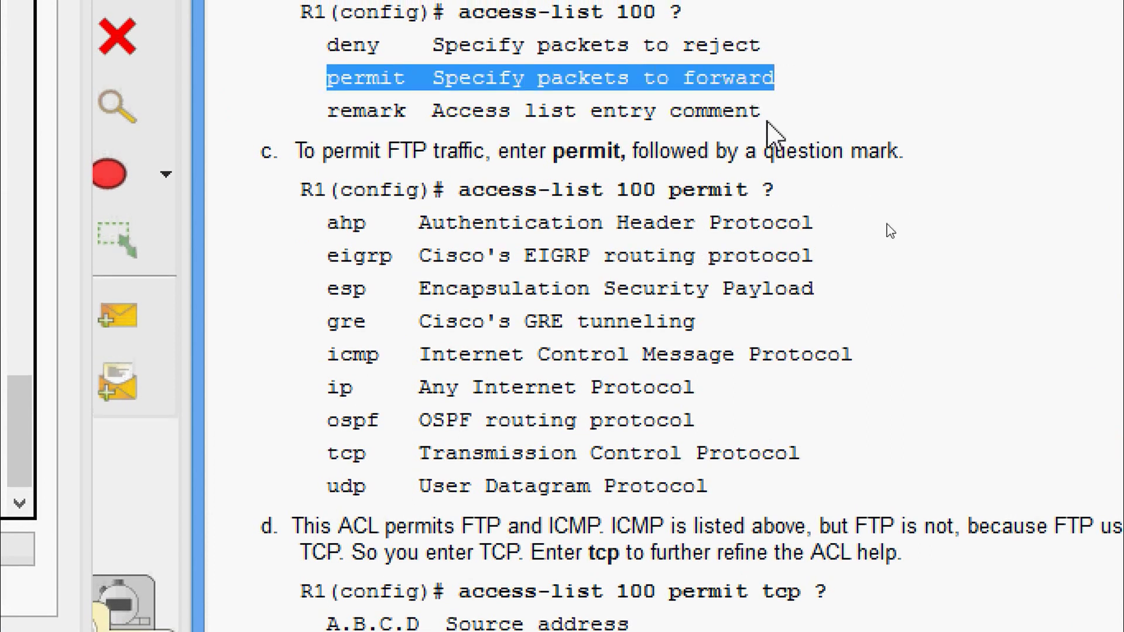
{"action": "left_click", "coordinate": [761, 140]}
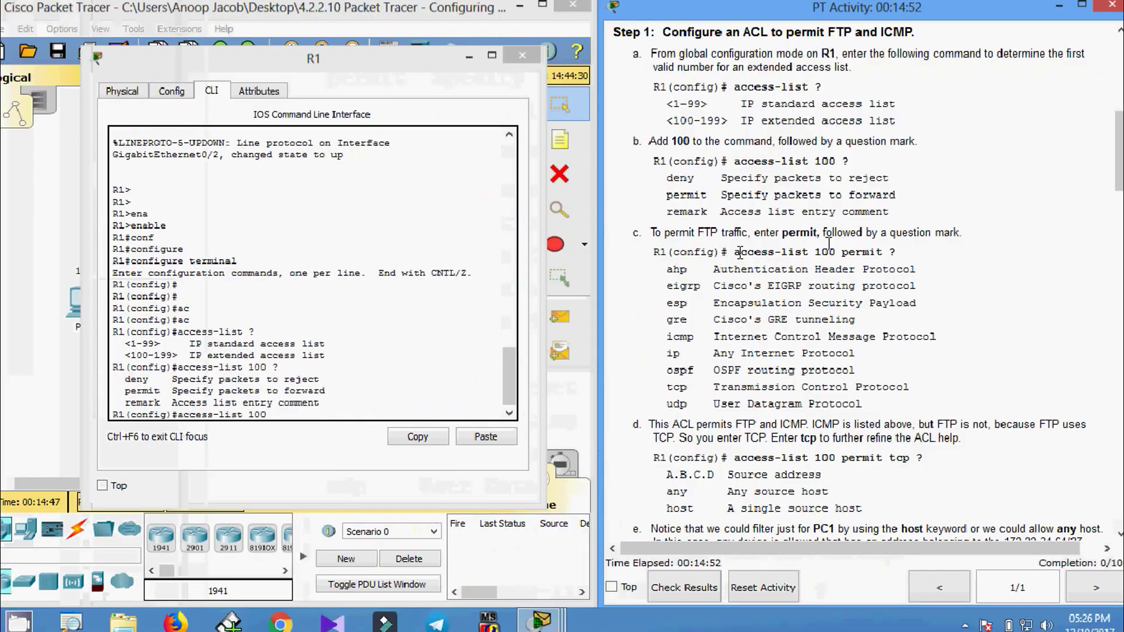
{"action": "left_click", "coordinate": [316, 416]}
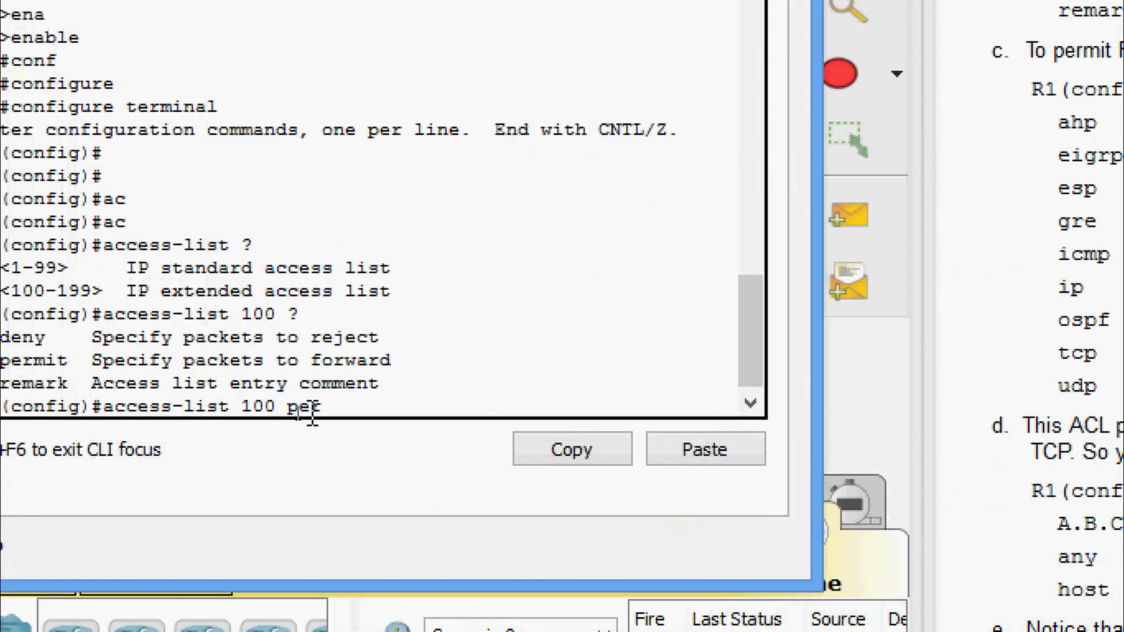
{"action": "type", "text": "per"}
{"action": "key", "text": "Tab"}
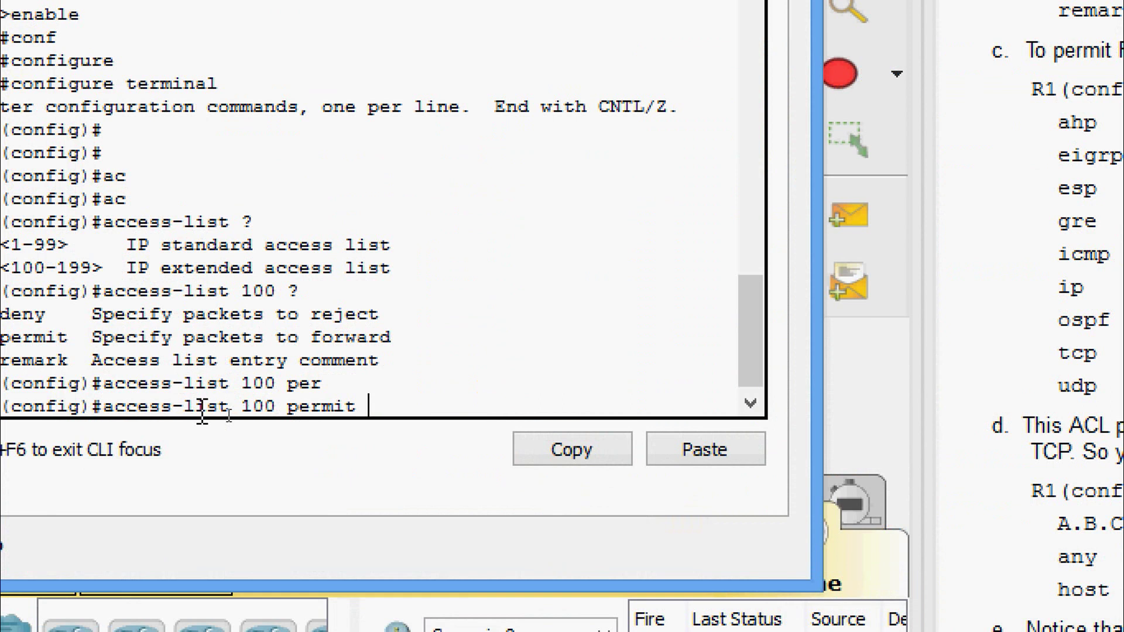
{"action": "type", "text": "?"}
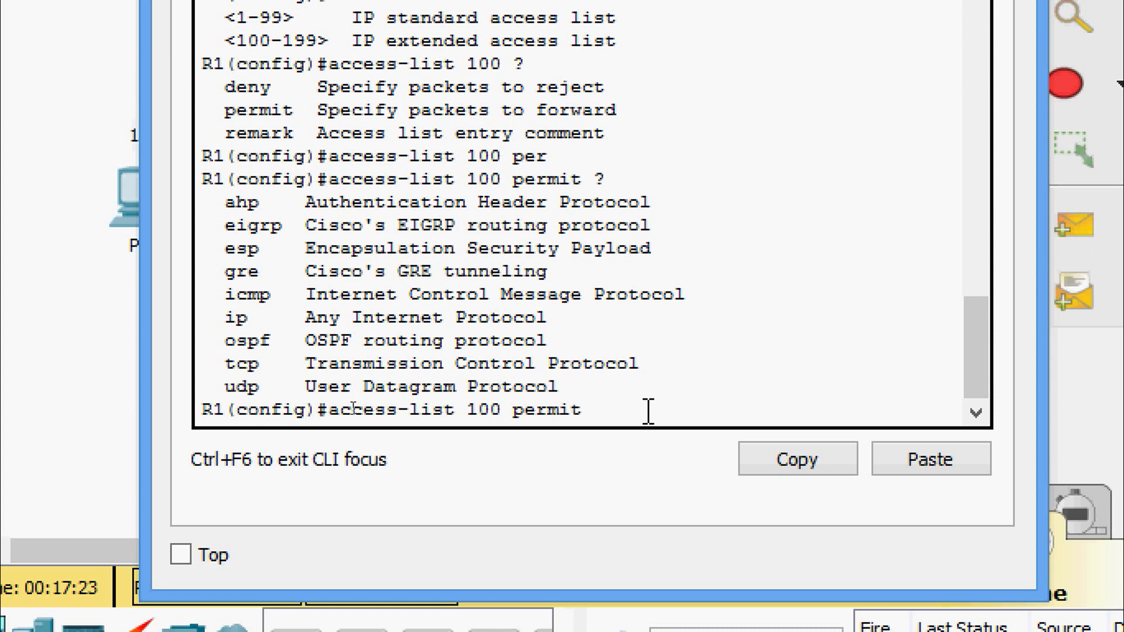
Add protocol tcp and source network 172.22.34.64 to the ACL 100 permit statement.
{"action": "key", "text": "Tab"}
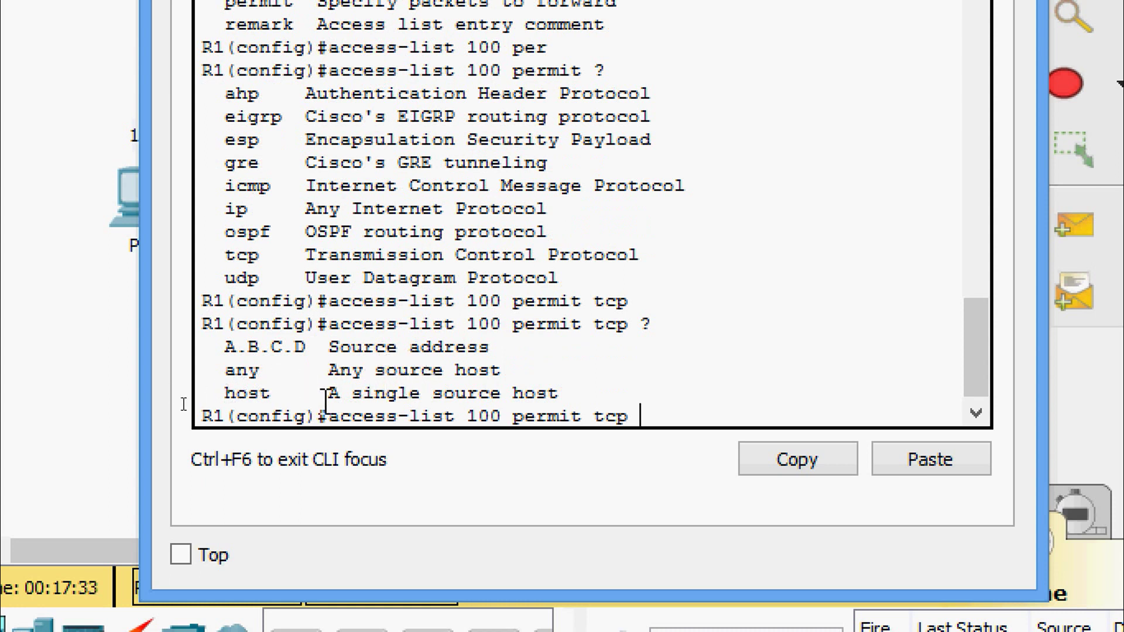
{"action": "left_click_drag", "start_coordinate": [220, 394], "coordinate": [272, 395]}
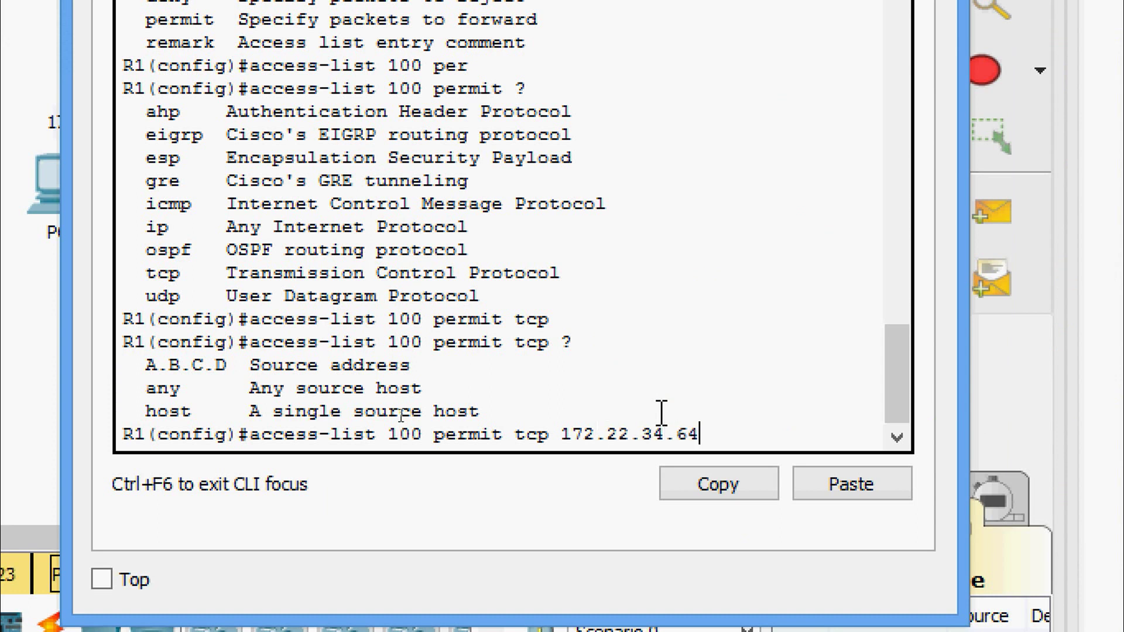
{"action": "type", "text": "?"}
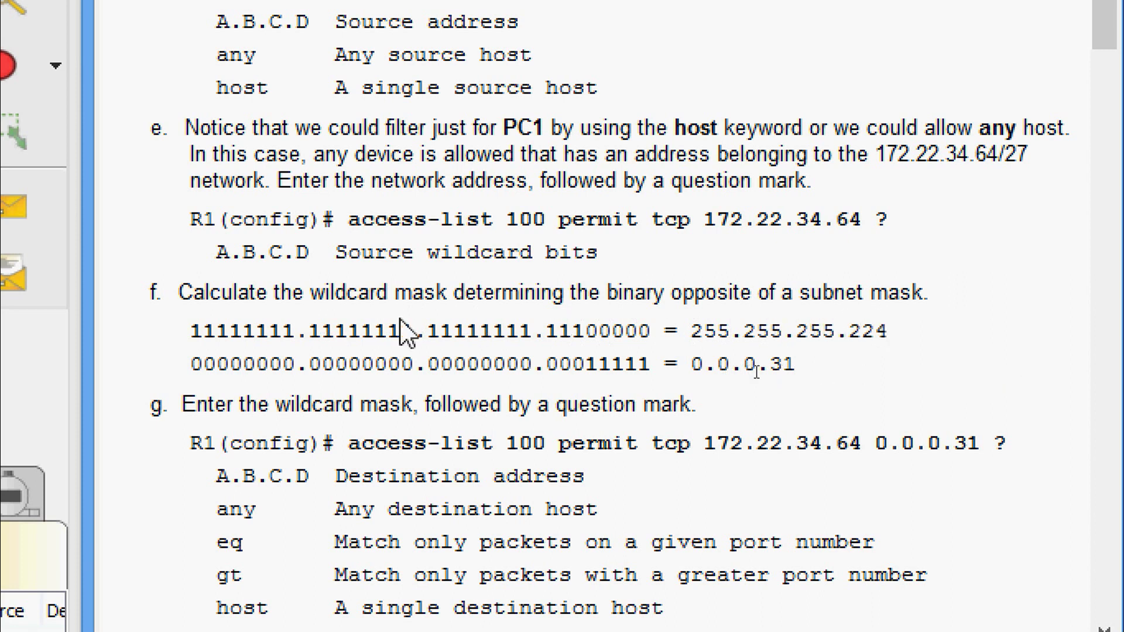
Derive wildcard 0.0.0.31 from mask 255.255.255.224 and append it after 172.22.34.64.
{"action": "left_click_drag", "start_coordinate": [199, 339], "coordinate": [732, 335]}
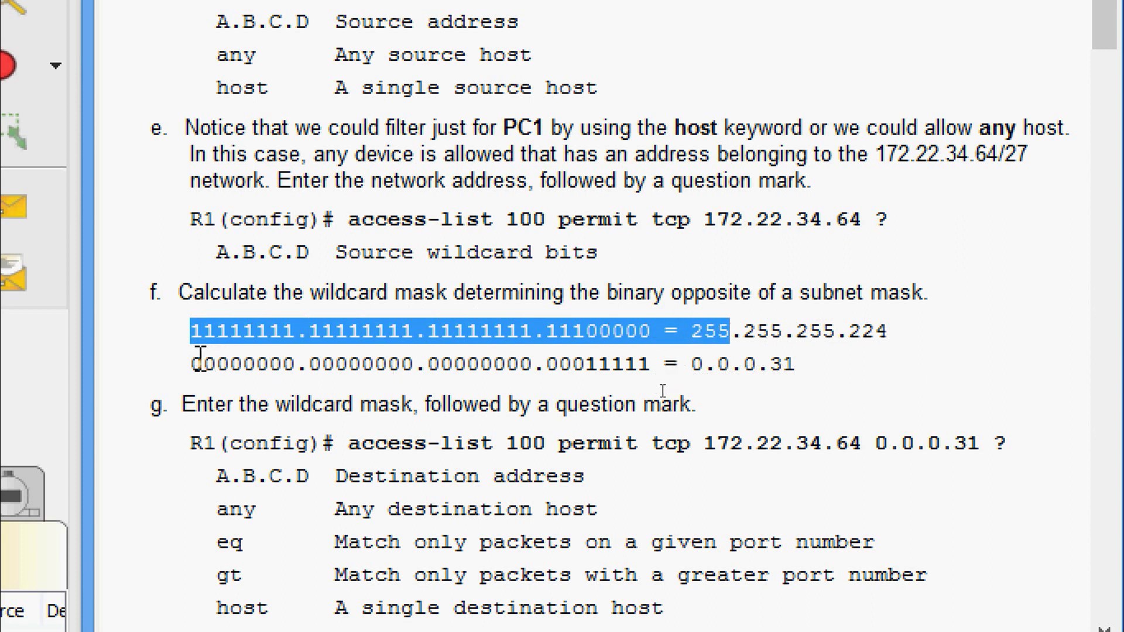
{"action": "left_click_drag", "start_coordinate": [197, 362], "coordinate": [440, 364]}
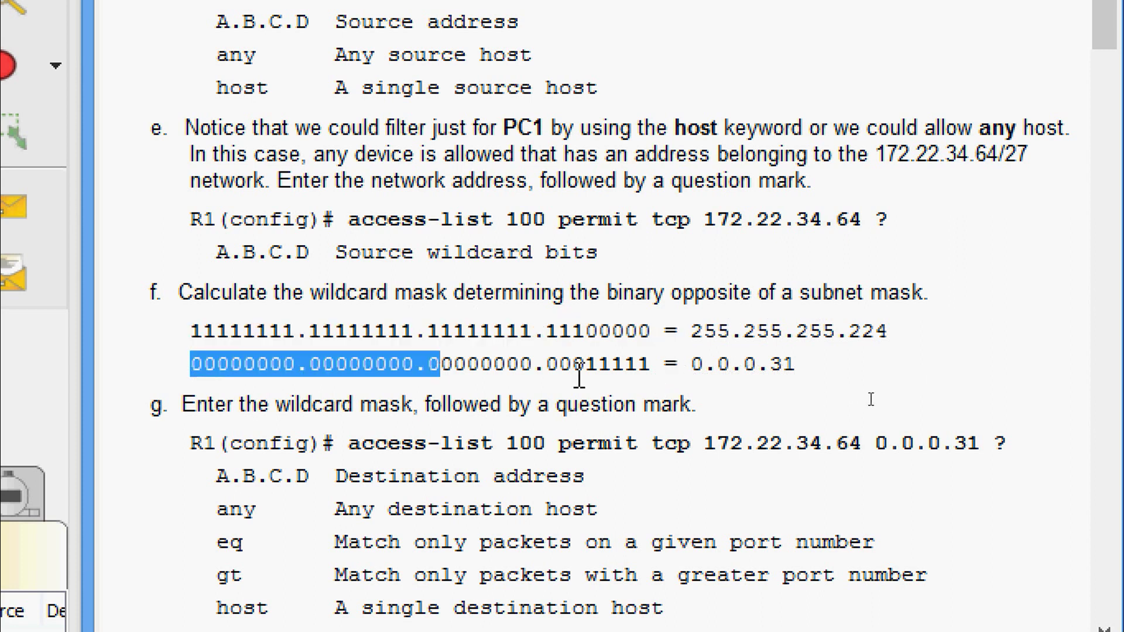
{"action": "left_click_drag", "start_coordinate": [694, 364], "coordinate": [802, 370]}
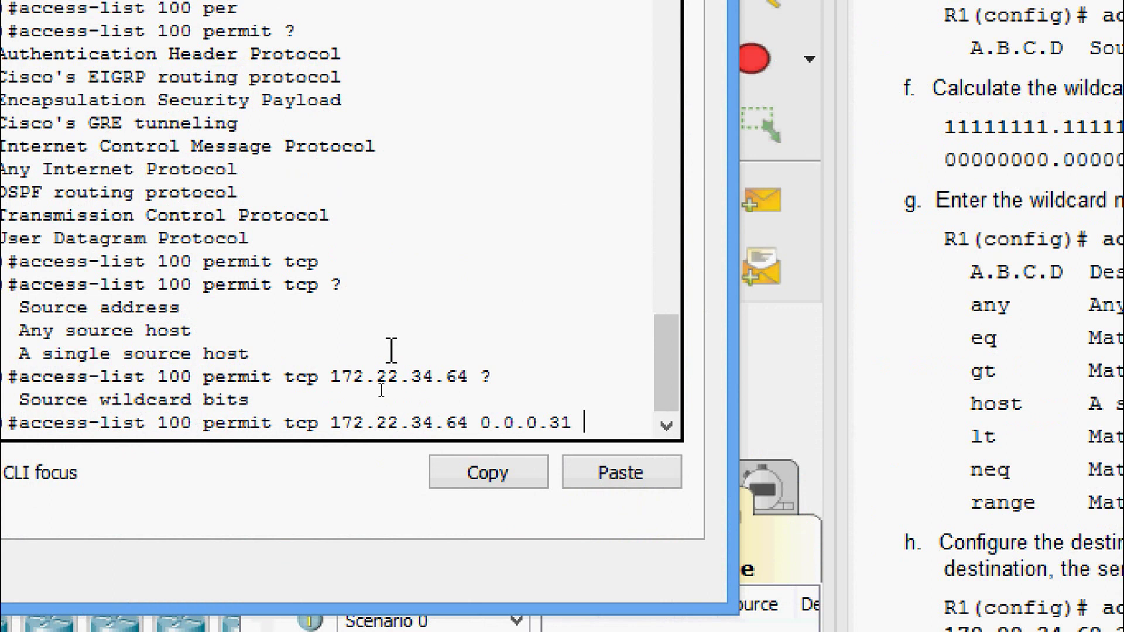
Set the destination to host 172.22.34.62 and list the available port options.
{"action": "type", "text": "?"}
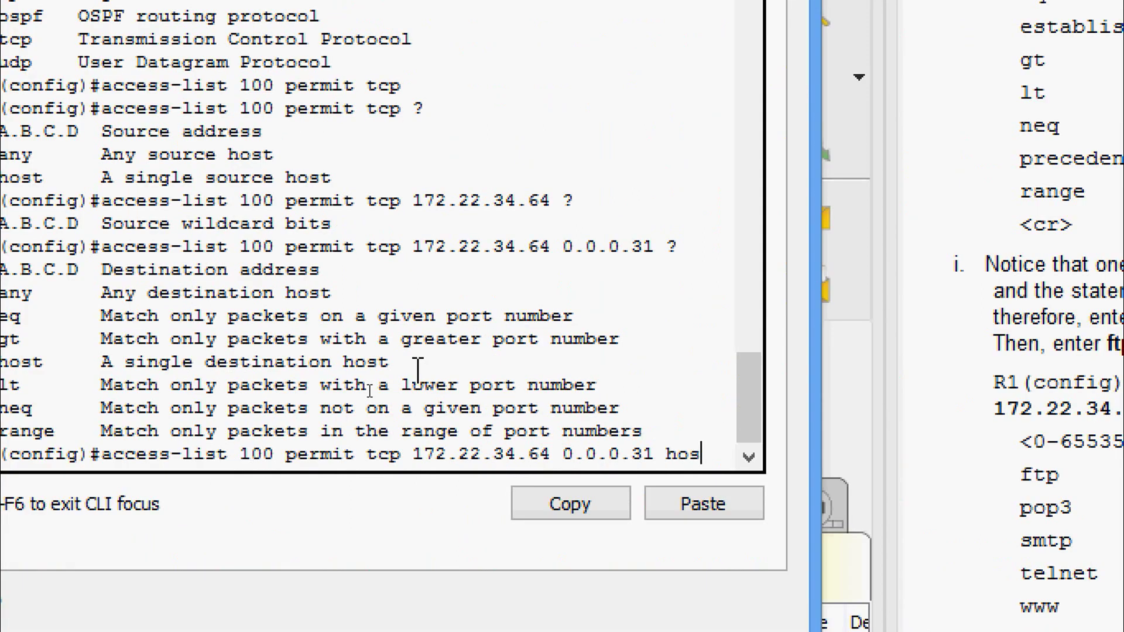
{"action": "key", "text": "Tab"}
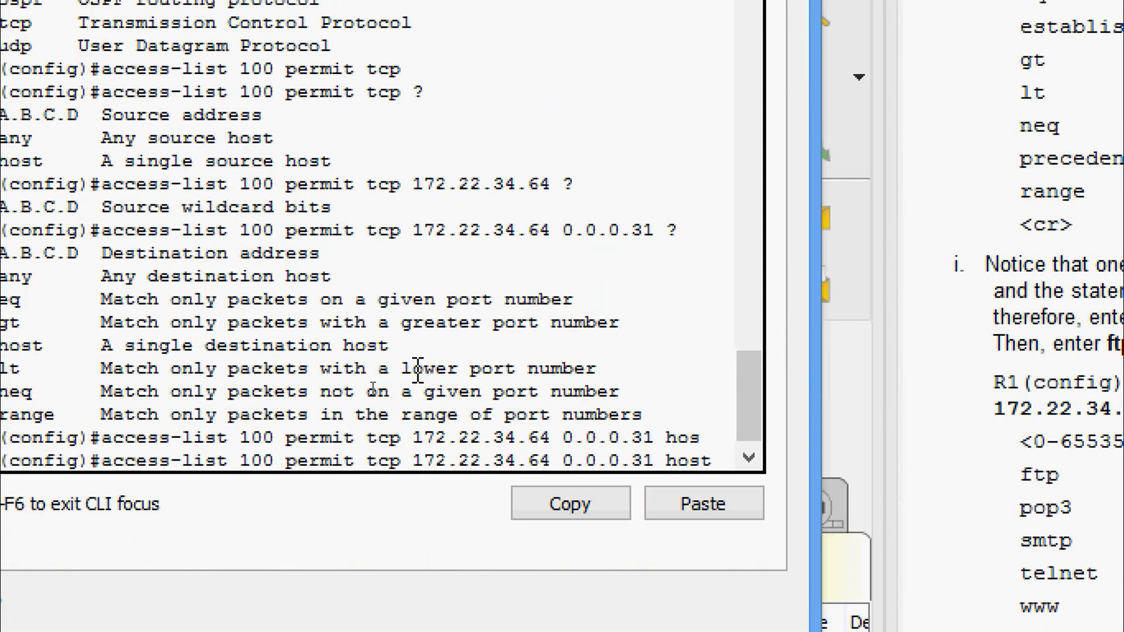
{"action": "right_click", "coordinate": [721, 460]}
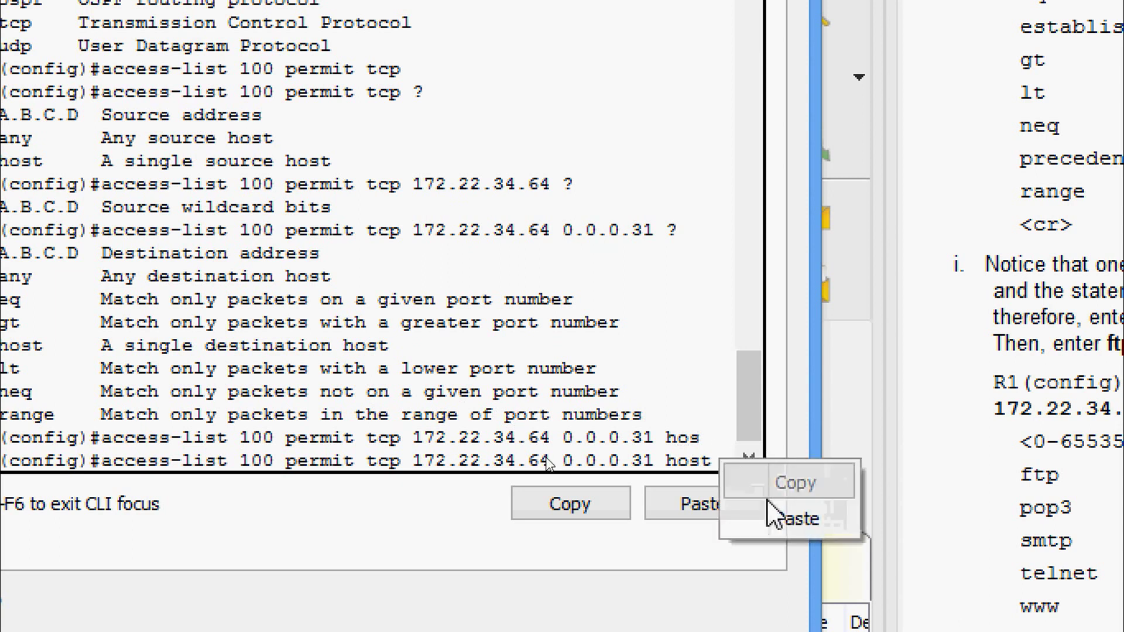
{"action": "left_click", "coordinate": [774, 518]}
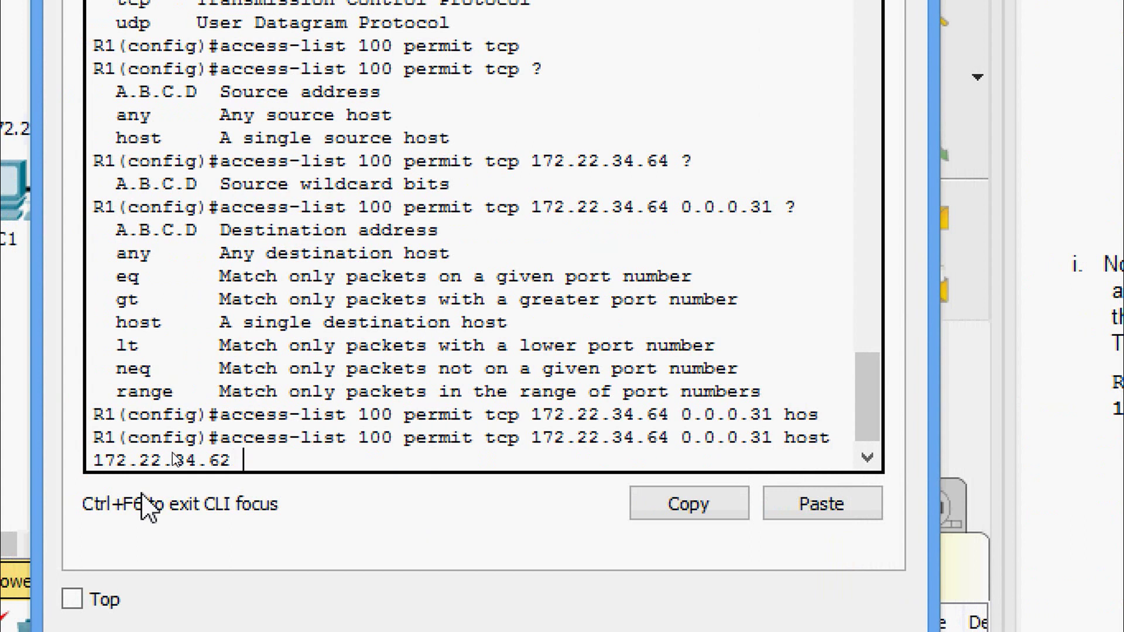
{"action": "type", "text": "?"}
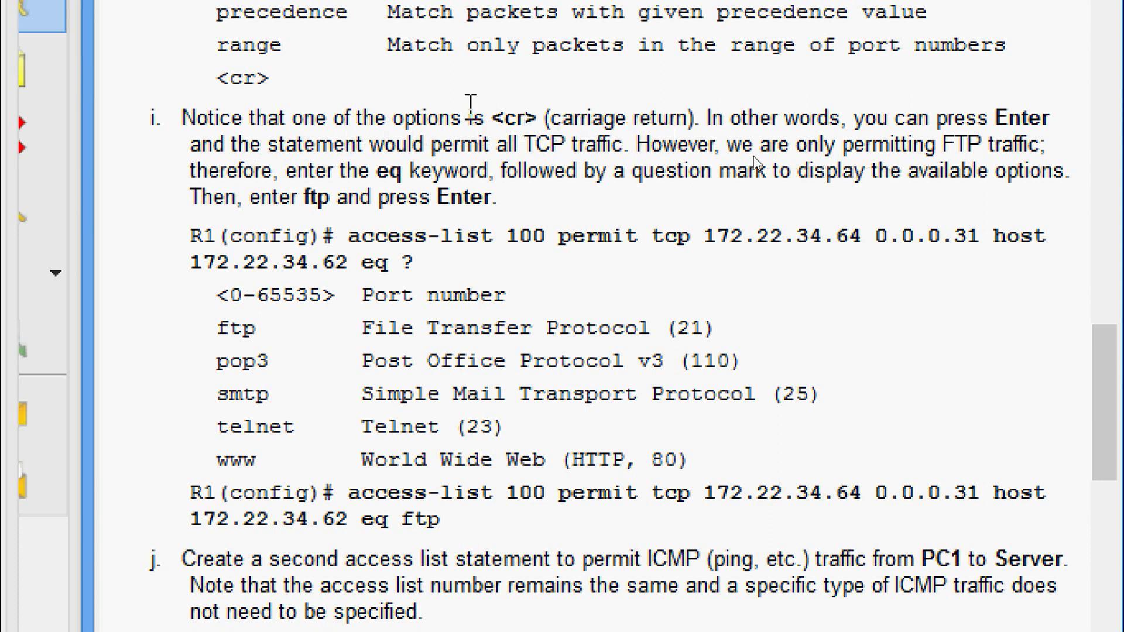
Finish the ACL 100 tcp statement with eq ftp, enter it, and start another access-list line.
{"action": "left_click_drag", "start_coordinate": [190, 78], "coordinate": [277, 81]}
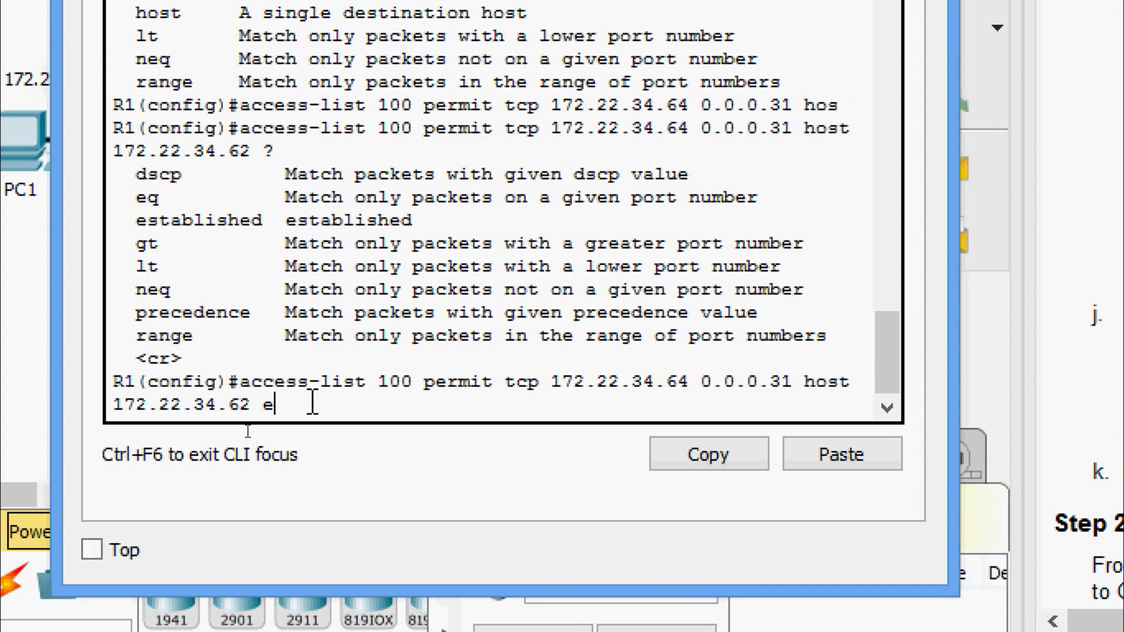
{"action": "type", "text": "q"}
{"action": "key", "text": "Tab"}
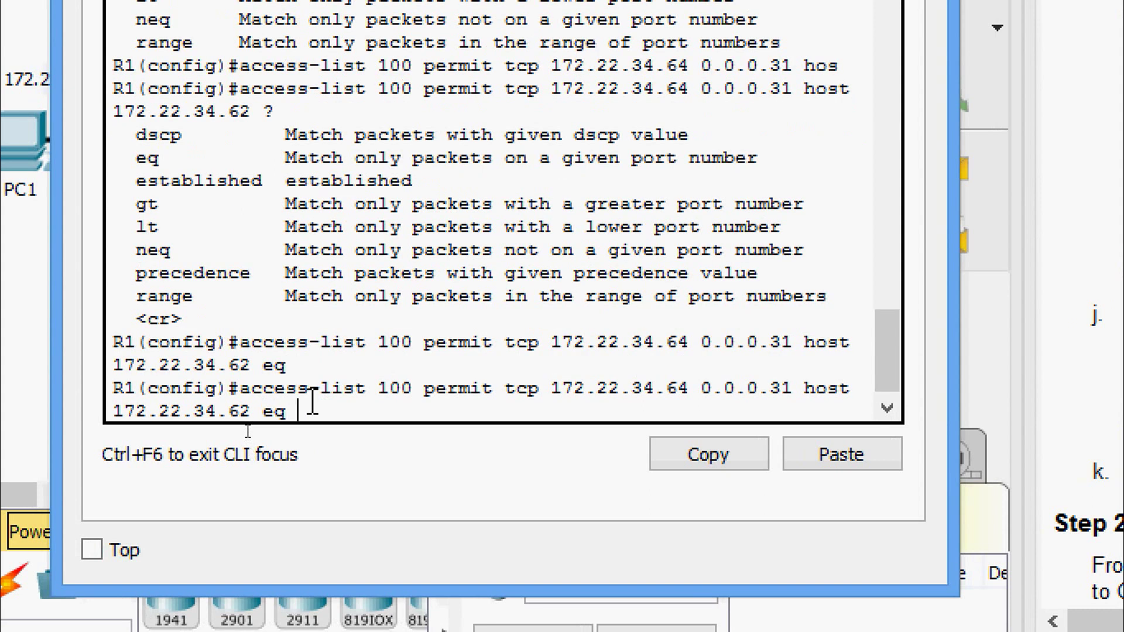
{"action": "type", "text": "?"}
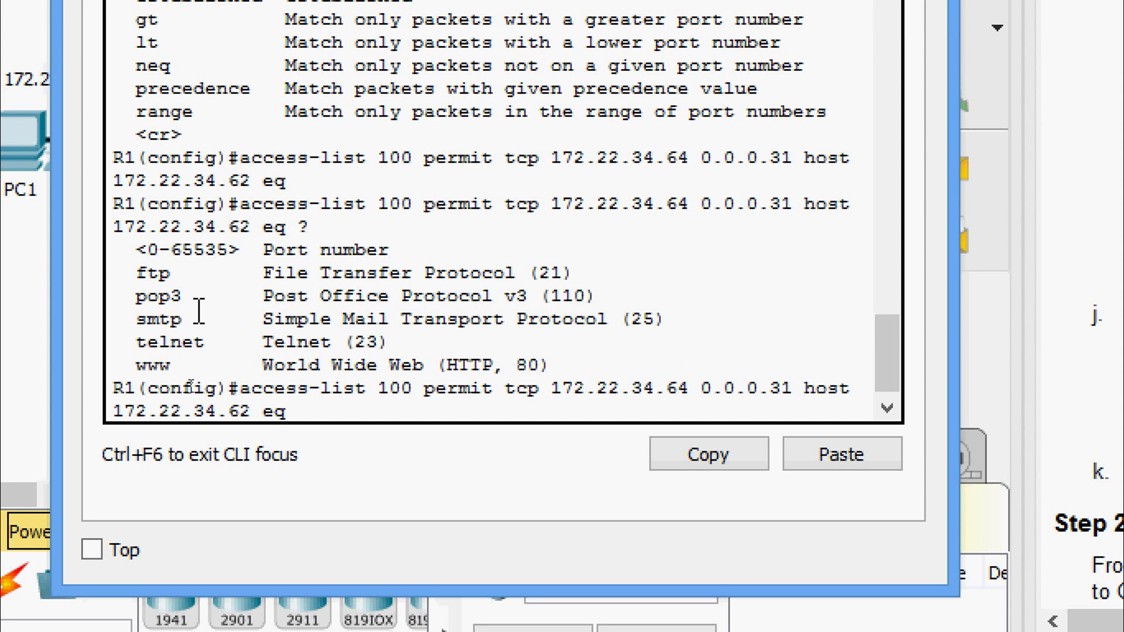
{"action": "type", "text": "ftp"}
{"action": "key", "text": "Return"}
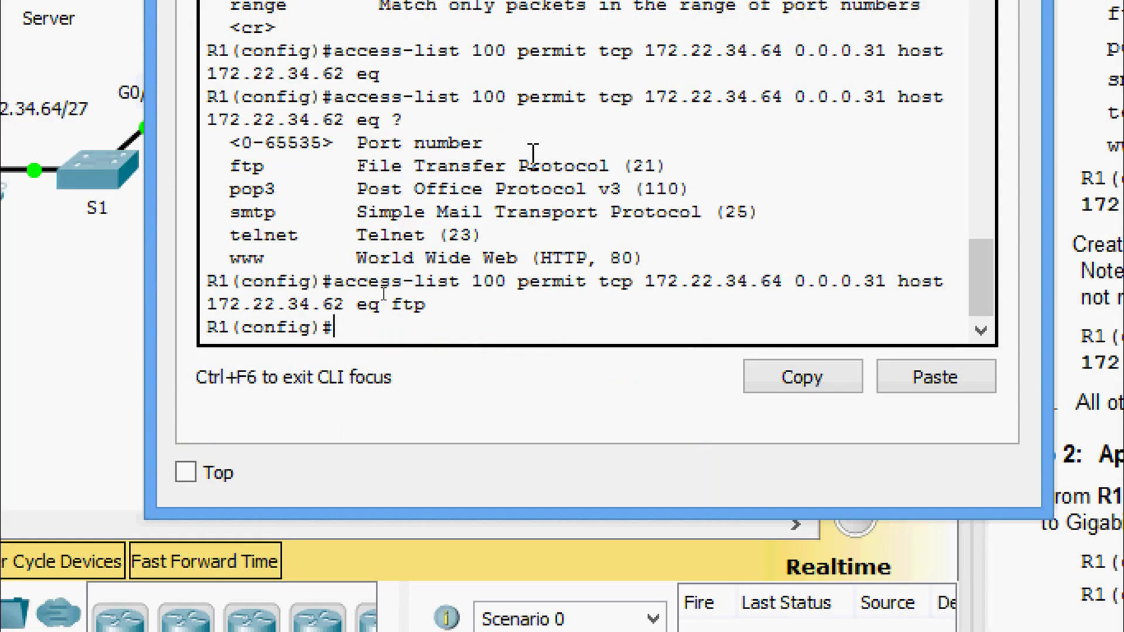
{"action": "type", "text": "ac"}
{"action": "key", "text": "Tab"}
Enter access-list 100 permit icmp 172.22.34.64 0.0.0.31 host 172.22.34.62.
{"action": "type", "text": "100"}
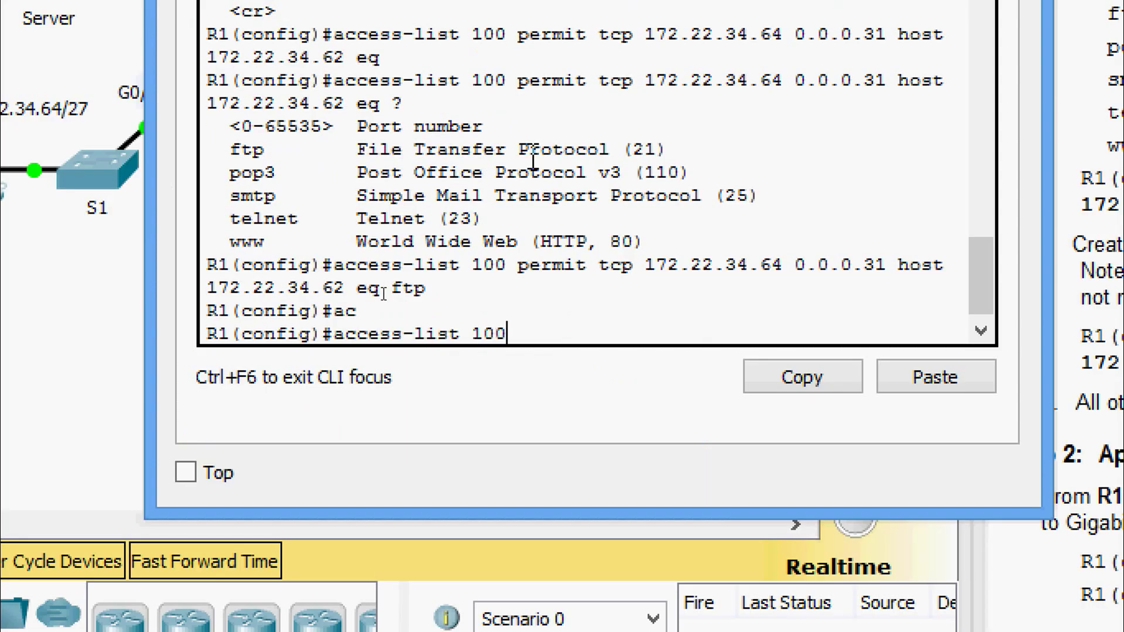
{"action": "type", "text": "per"}
{"action": "key", "text": "Tab"}
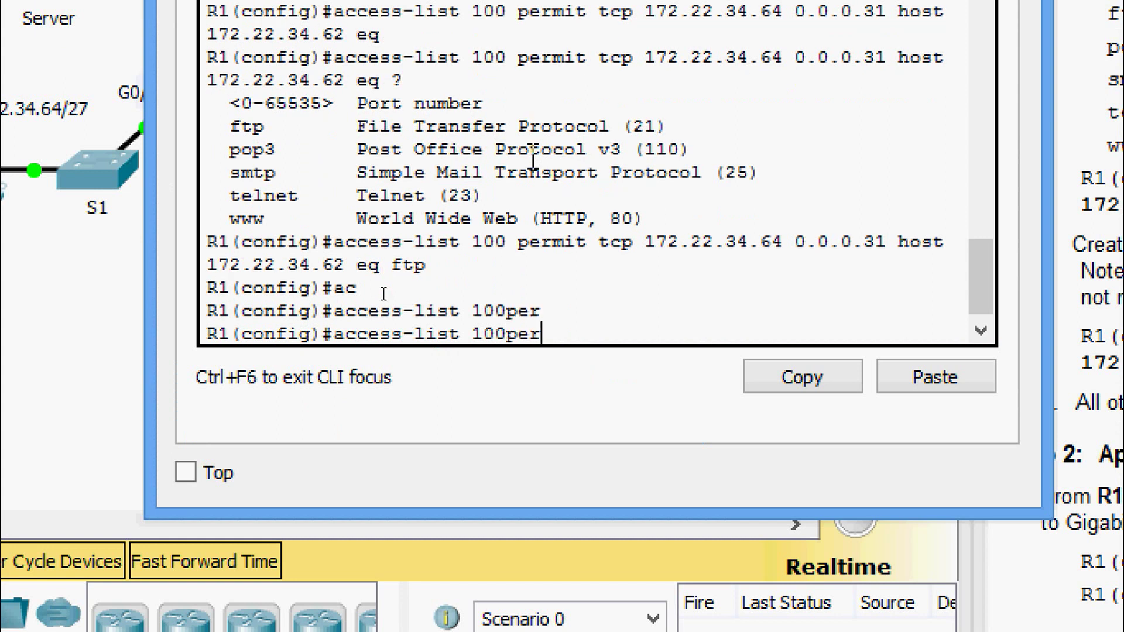
{"action": "key", "text": "BackSpace"}
{"action": "key", "text": "BackSpace"}
{"action": "key", "text": "BackSpace"}
{"action": "key", "text": "Tab"}
{"action": "type", "text": "per"}
{"action": "key", "text": "Tab"}
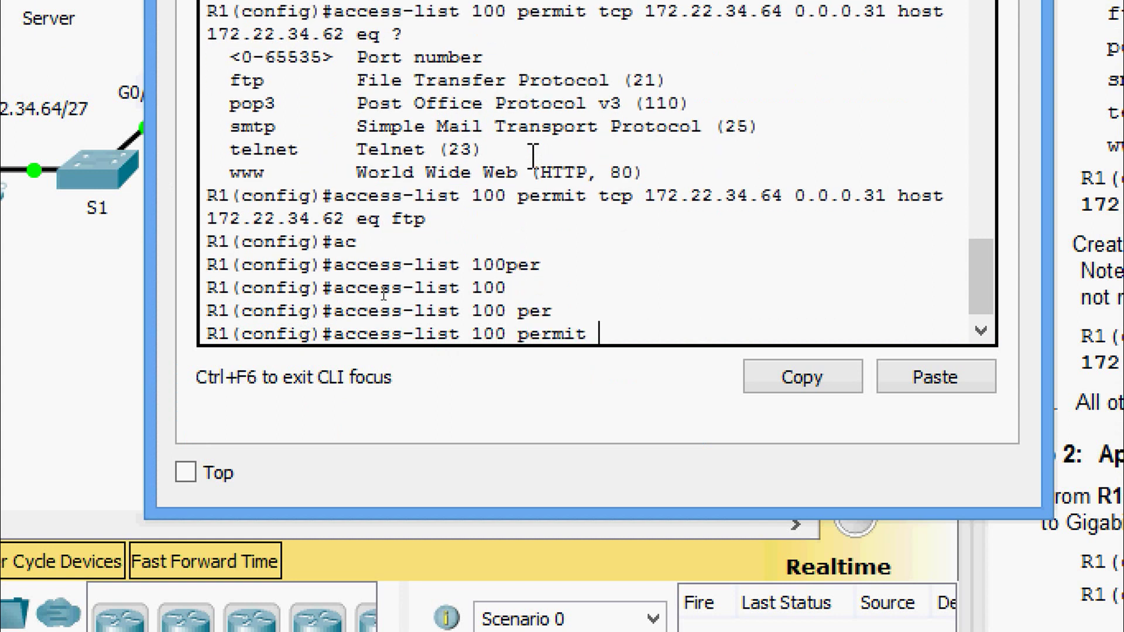
{"action": "type", "text": "ic"}
{"action": "key", "text": "Tab"}
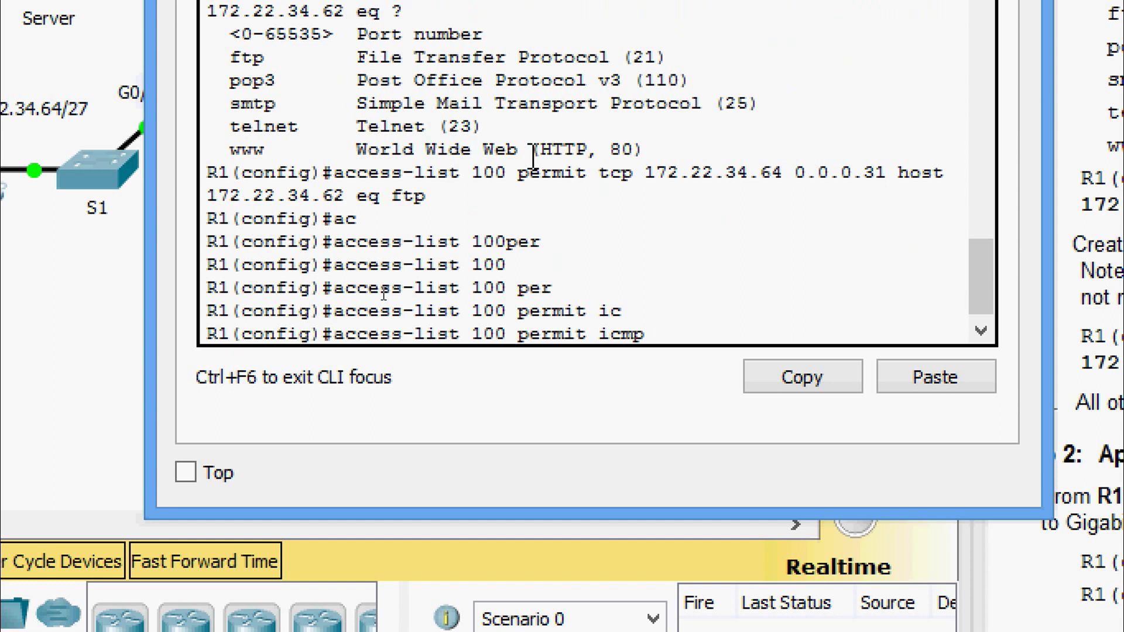
{"action": "type", "text": "172.22.34"}
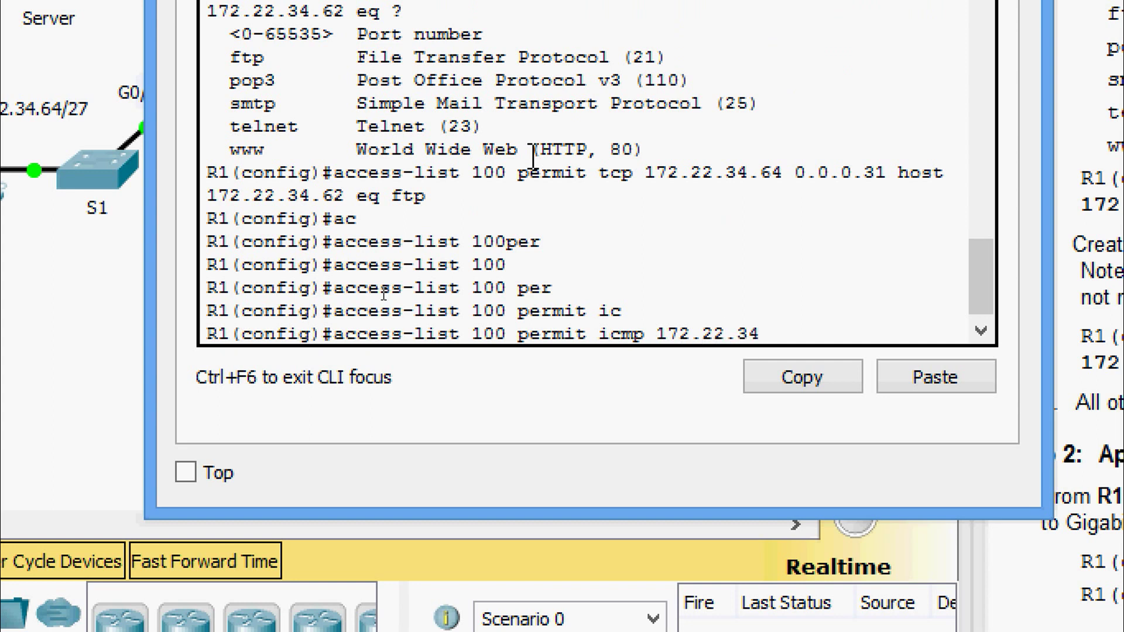
{"action": "type", "text": ".64 ?"}
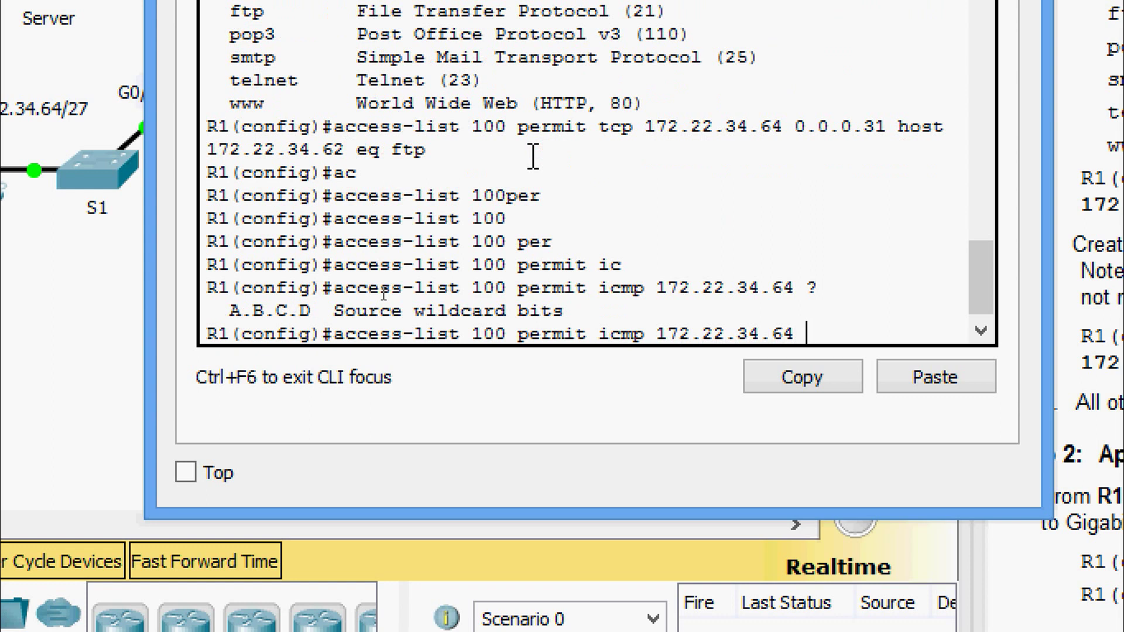
{"action": "type", "text": "0.0.0.31 "}
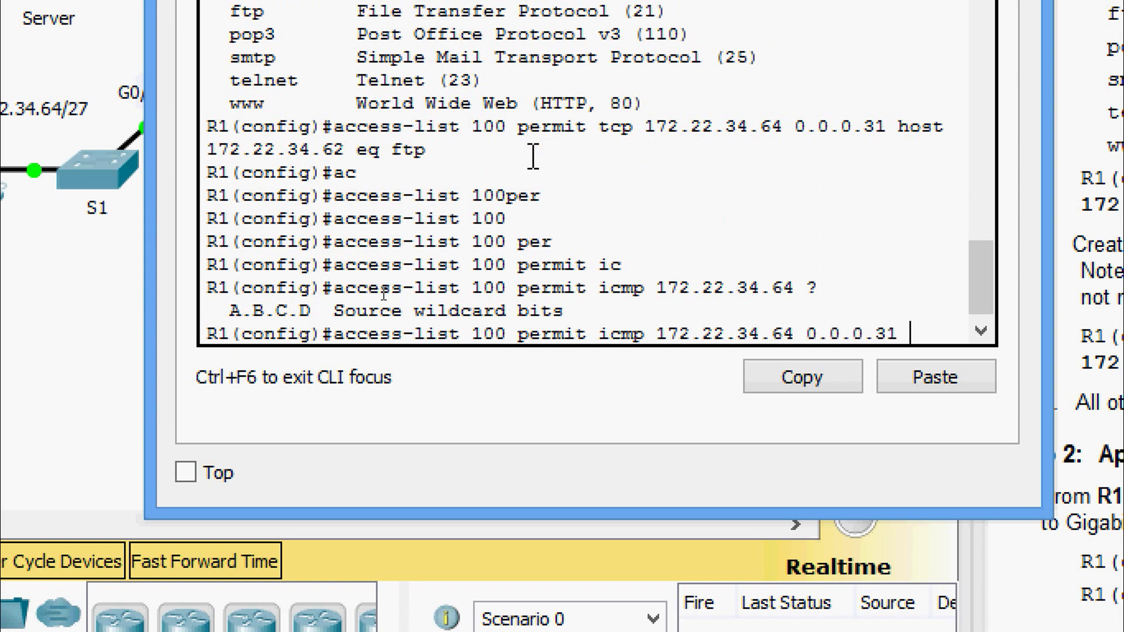
{"action": "type", "text": "?"}
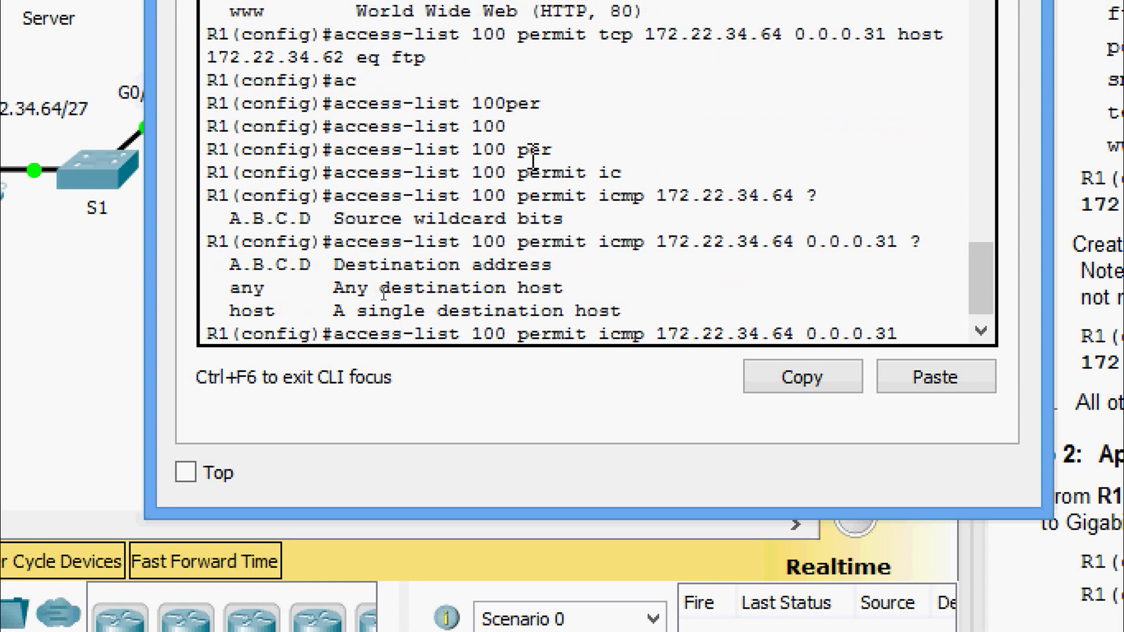
{"action": "type", "text": "hos"}
{"action": "key", "text": "Tab"}
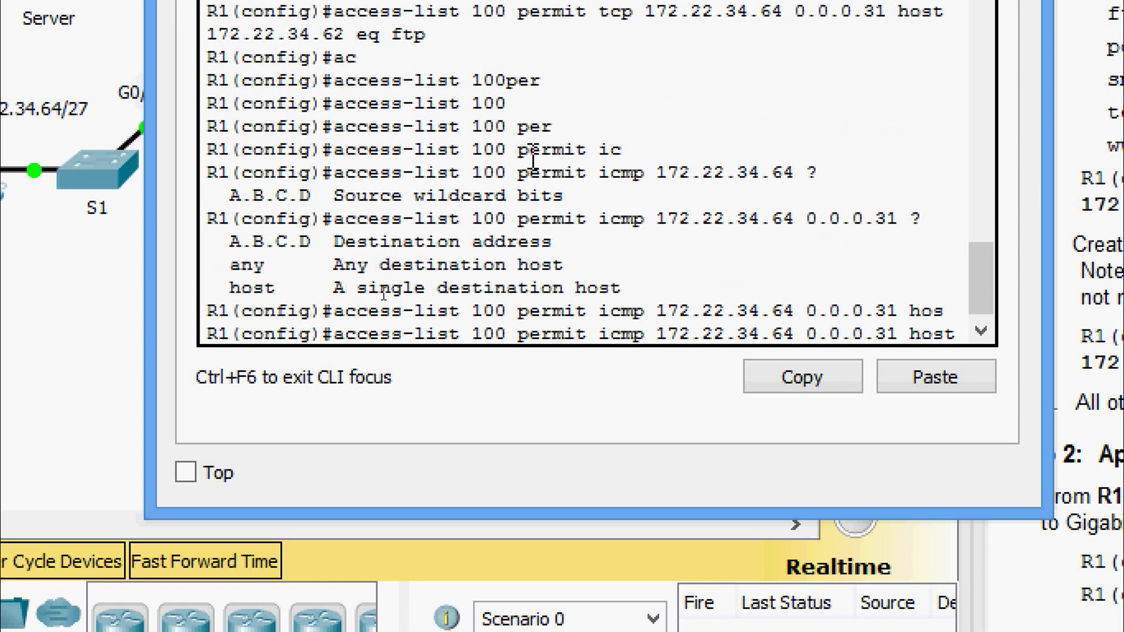
{"action": "type", "text": "172.22.34.62"}
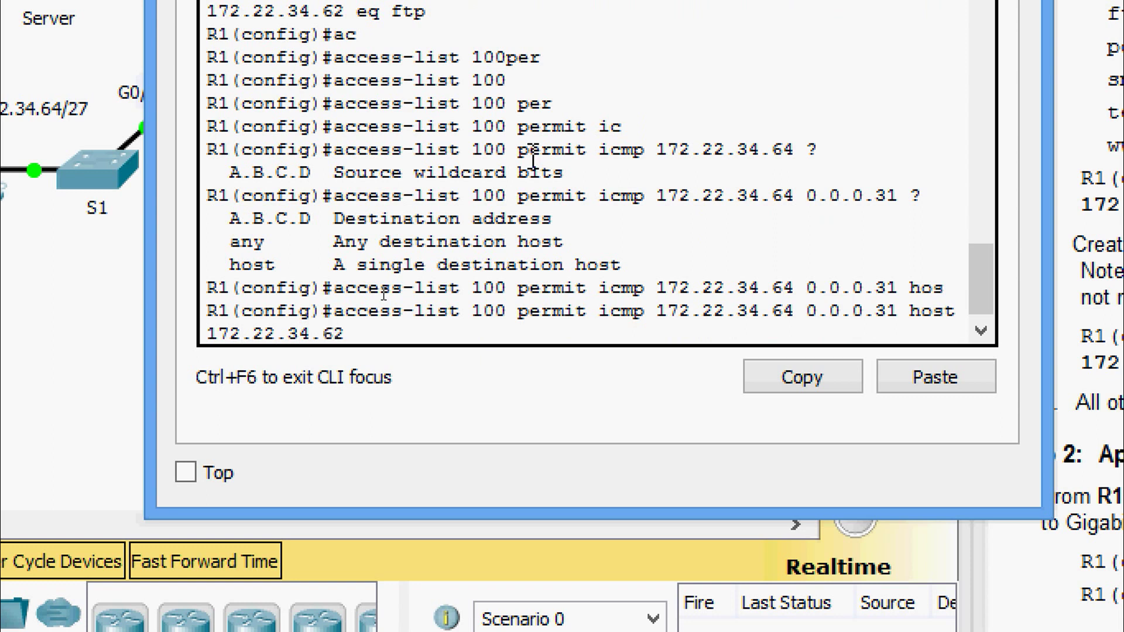
{"action": "key", "text": "Return"}
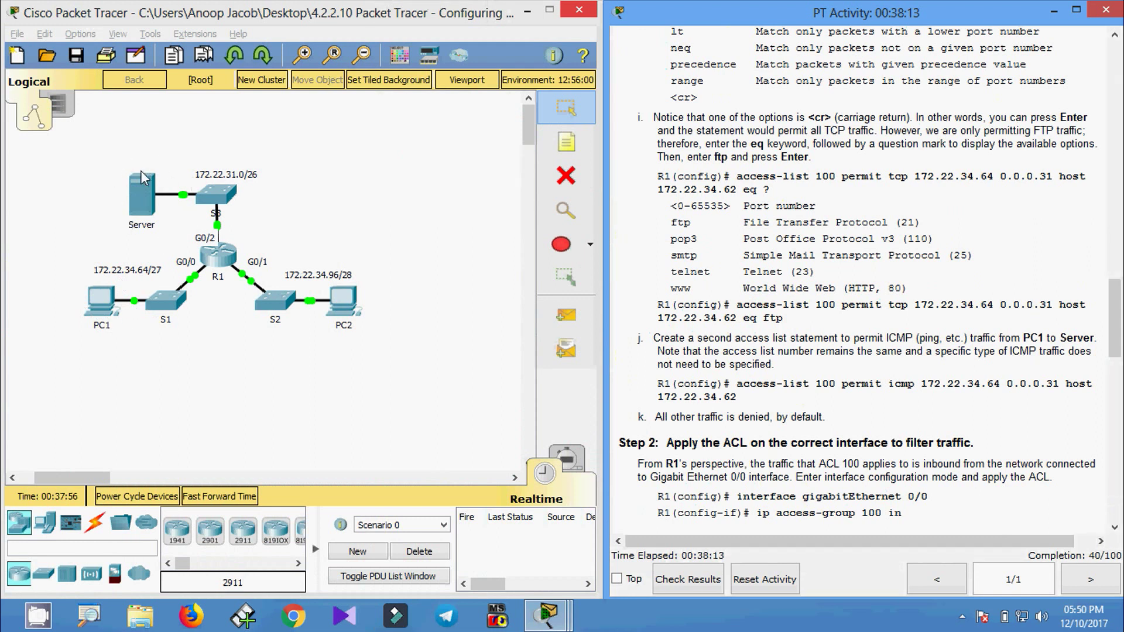
Read Step 3's interface name in the instructions and return to R1's global configuration prompt.
{"action": "scroll", "coordinate": [879, 334], "scroll_direction": "down", "scroll_amount": 5}
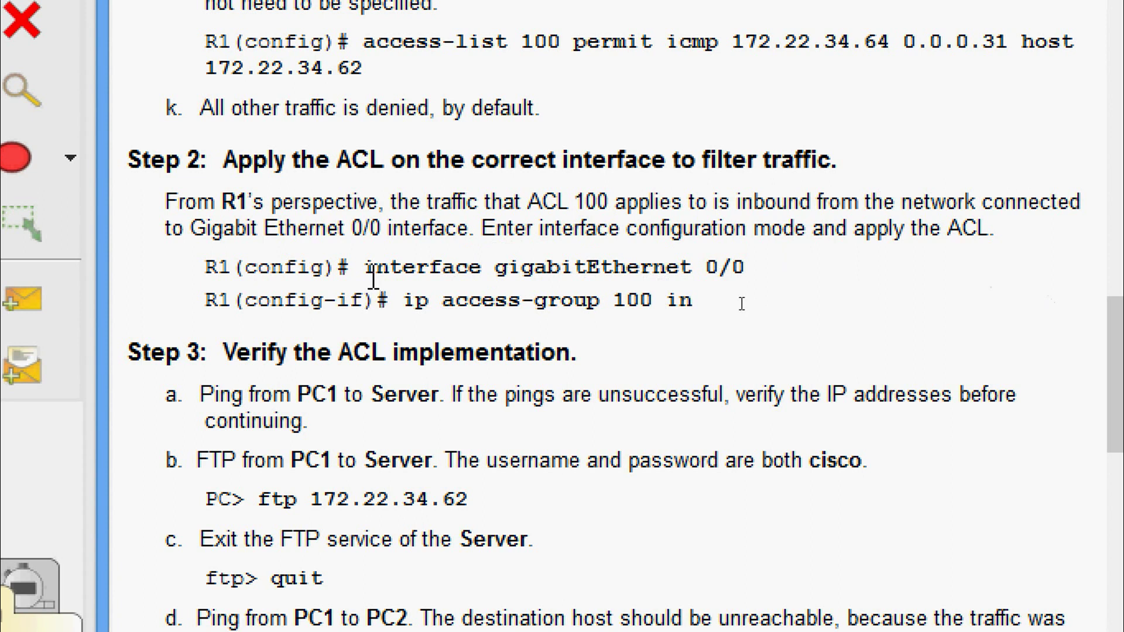
{"action": "left_click_drag", "start_coordinate": [496, 269], "coordinate": [732, 272]}
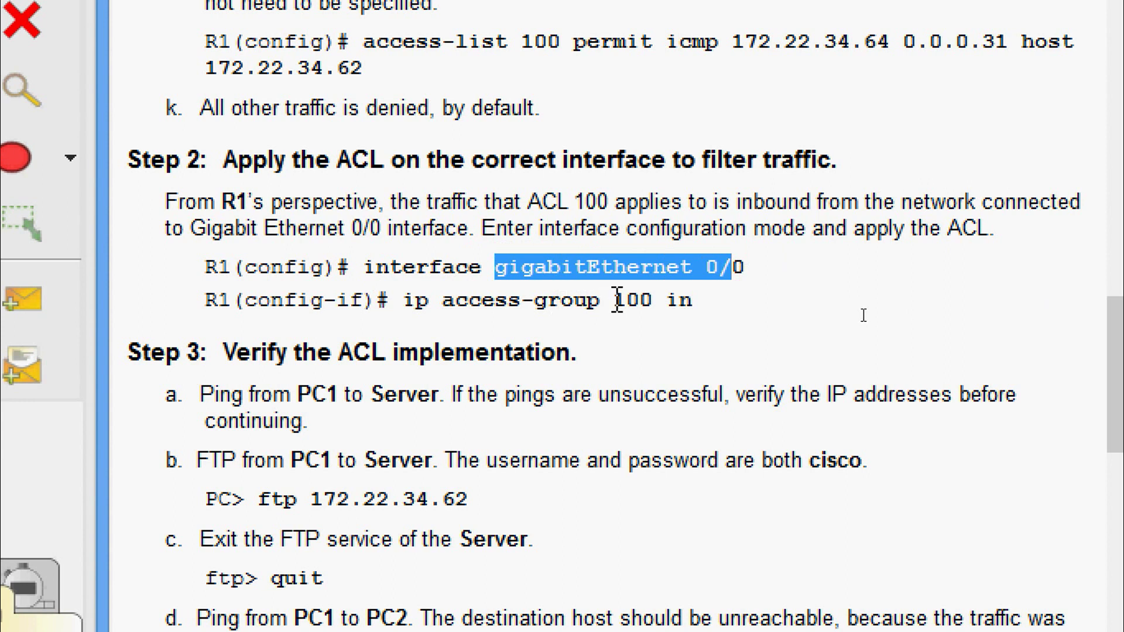
{"action": "left_click", "coordinate": [319, 230]}
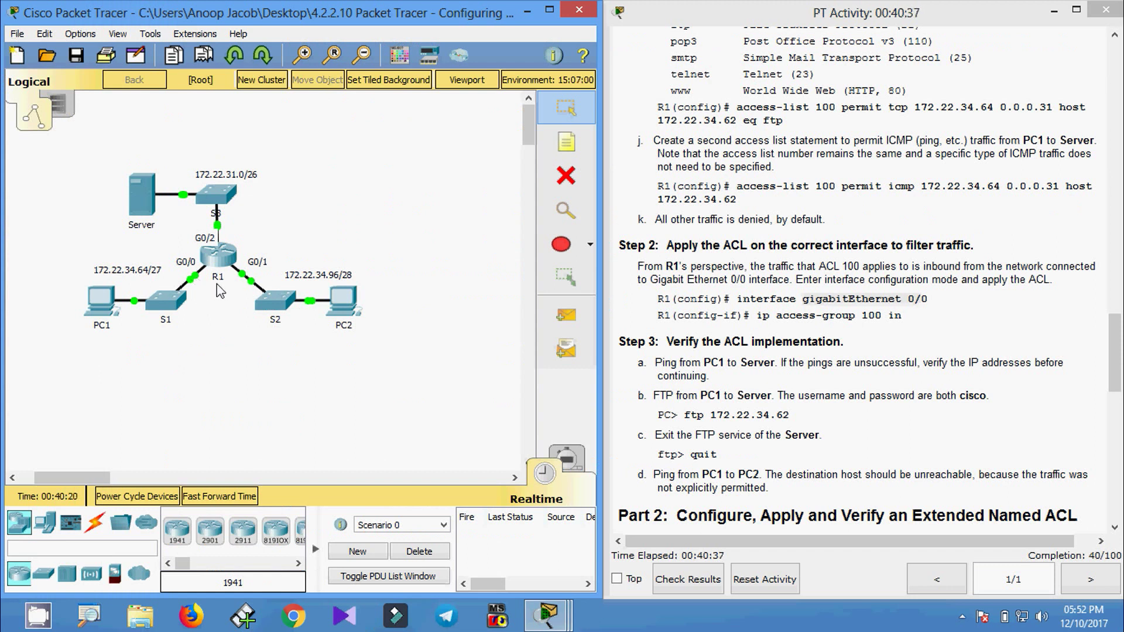
{"action": "left_click", "coordinate": [220, 260]}
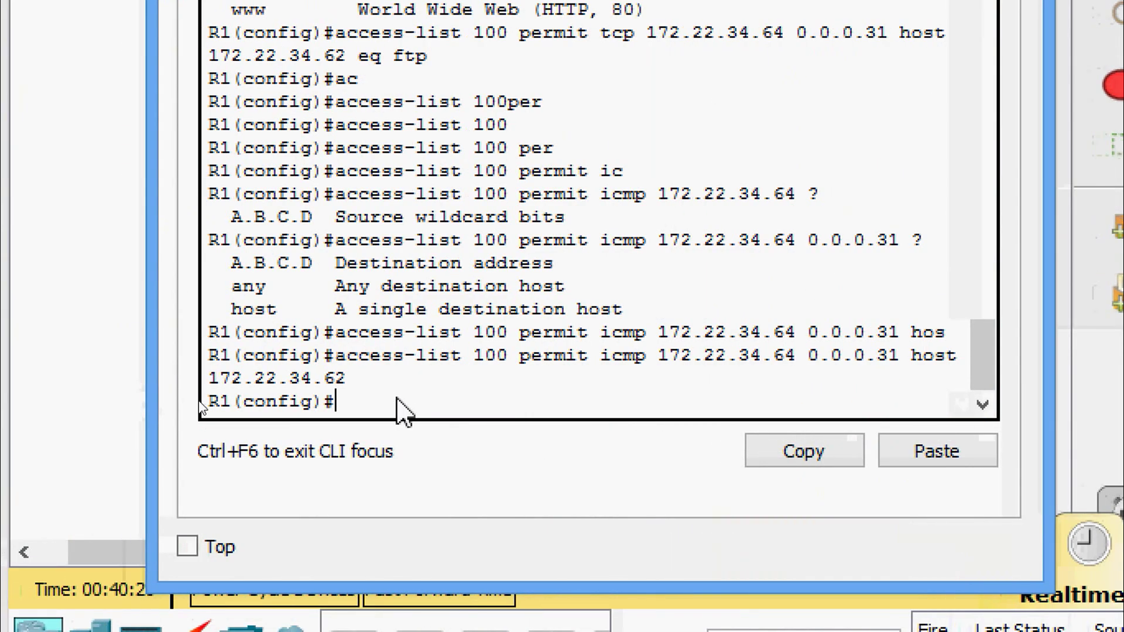
Enter interface gigabitEthernet 0/0 and apply ip access-group 100 in.
{"action": "type", "text": "inter"}
{"action": "key", "text": "Tab"}
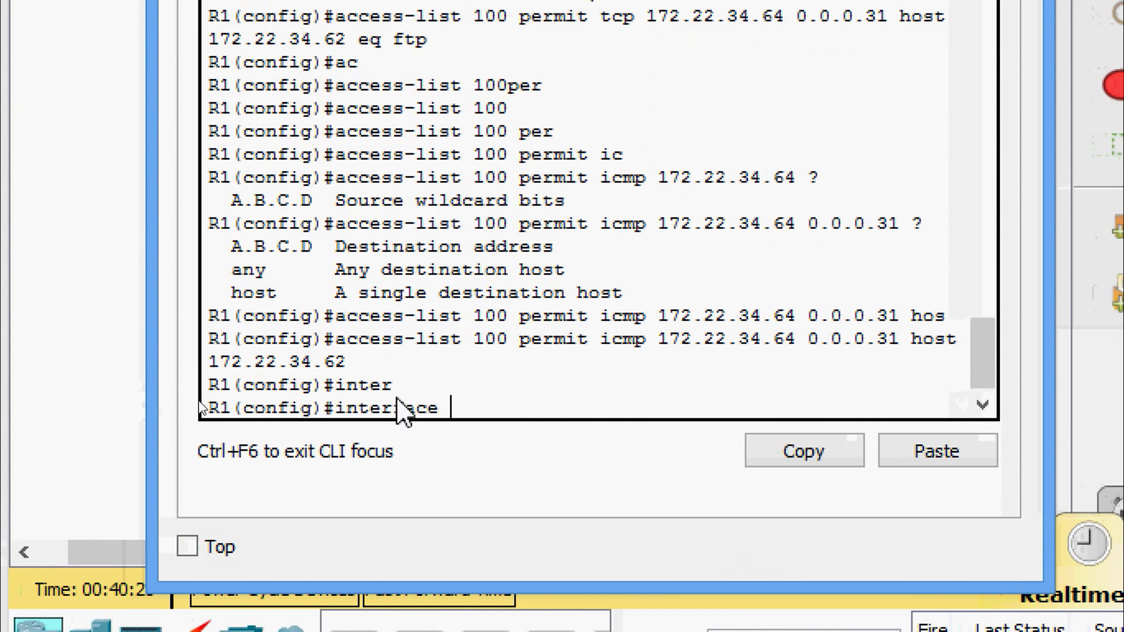
{"action": "type", "text": "gi"}
{"action": "key", "text": "Tab"}
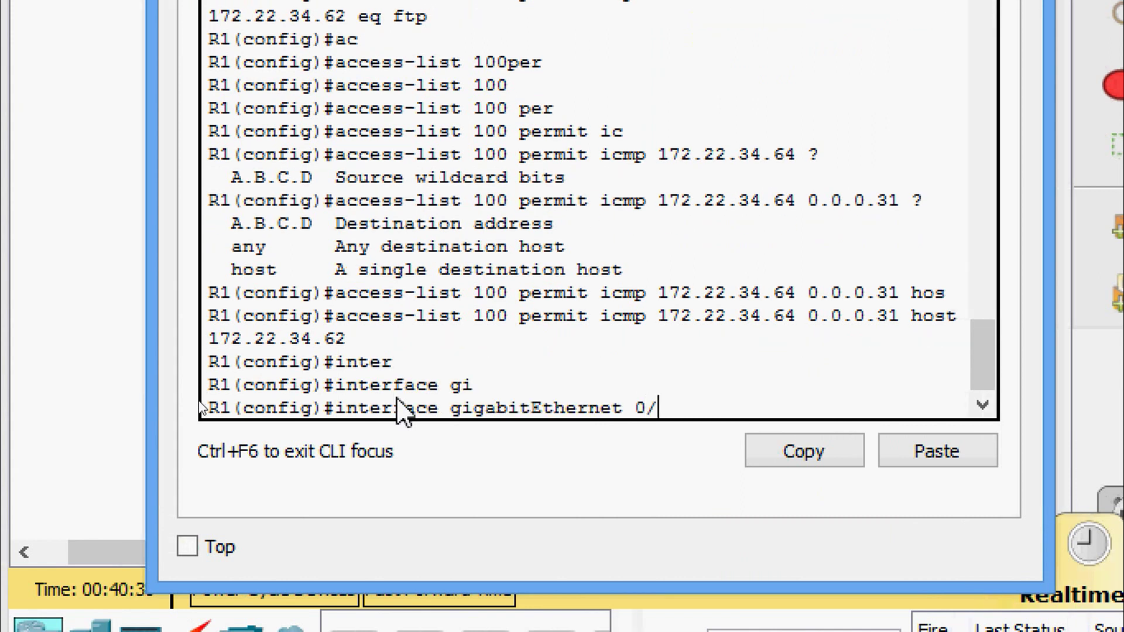
{"action": "key", "text": "Return"}
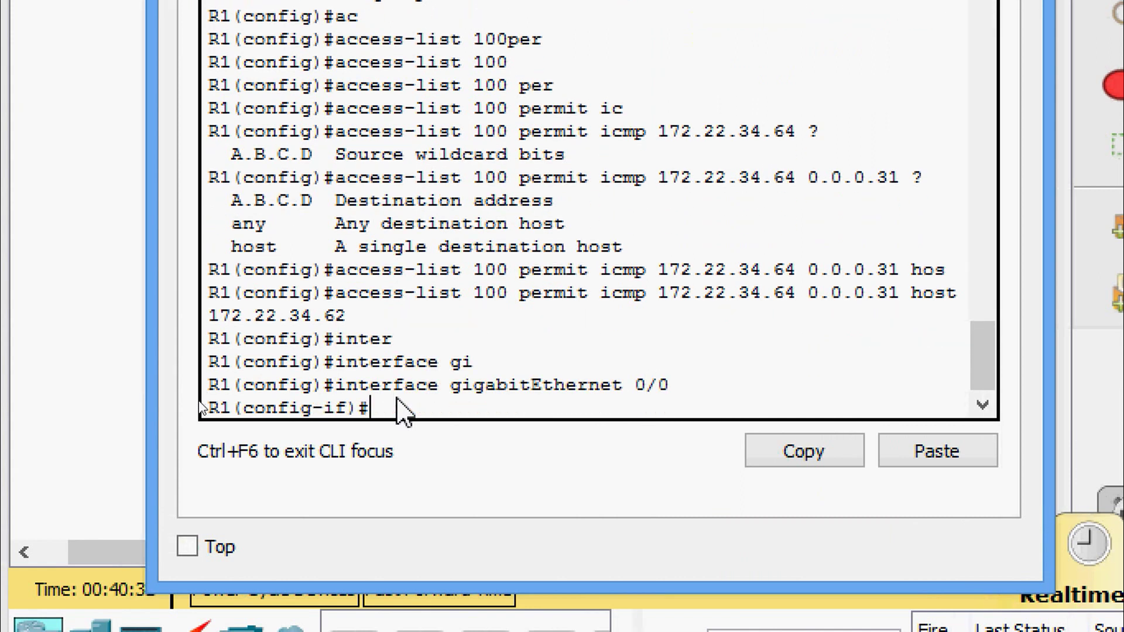
{"action": "type", "text": "ip ac"}
{"action": "key", "text": "Tab"}
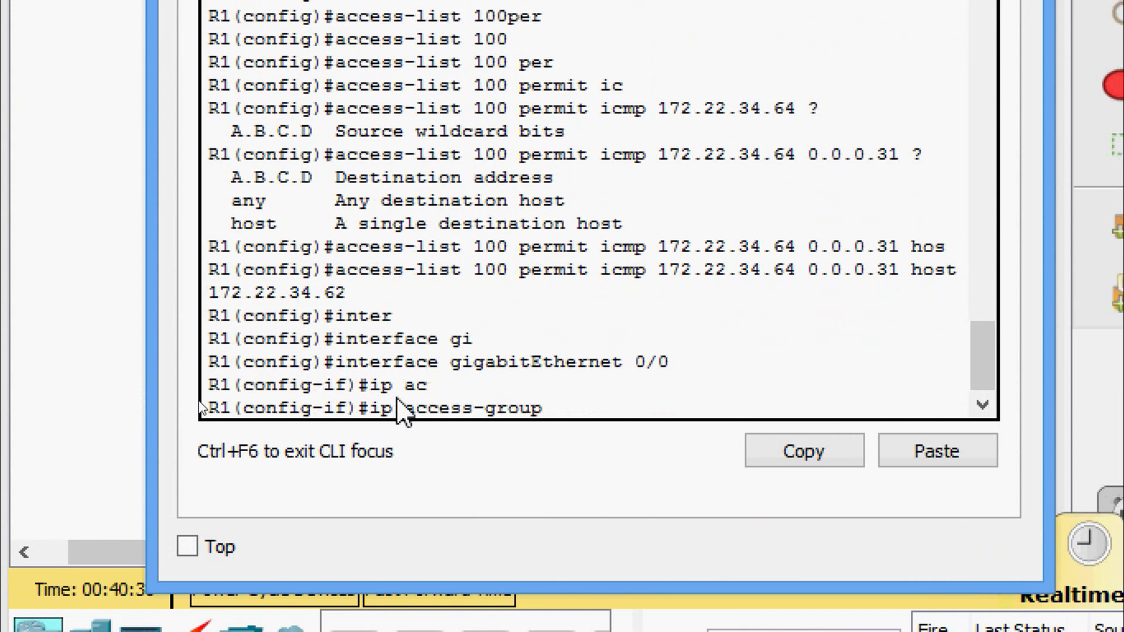
{"action": "type", "text": "100"}
{"action": "key", "text": "Return"}
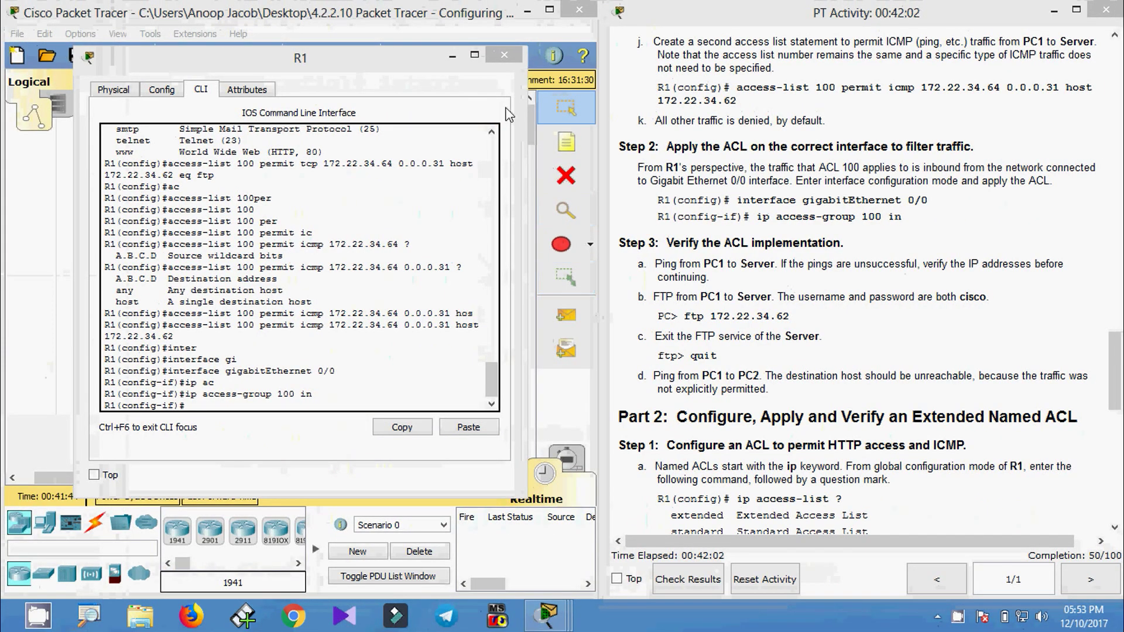
Ping the Server at 172.22.34.62 from PC1, then select 'ftp 172.22.34.62' in Step 3b.
{"action": "left_click", "coordinate": [504, 56]}
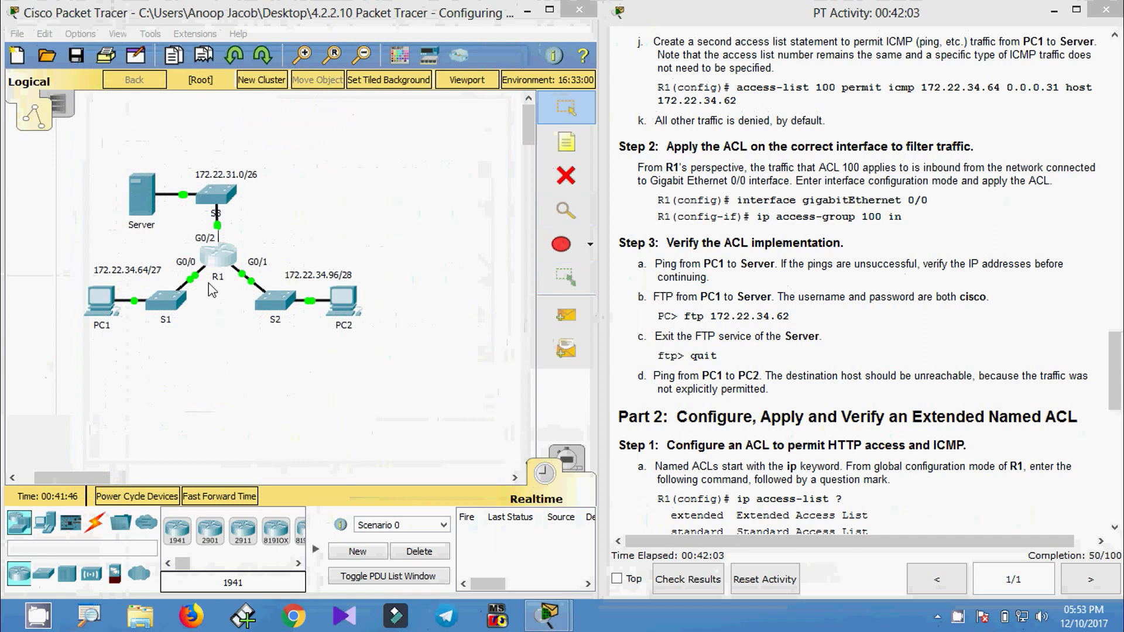
{"action": "left_click", "coordinate": [100, 321]}
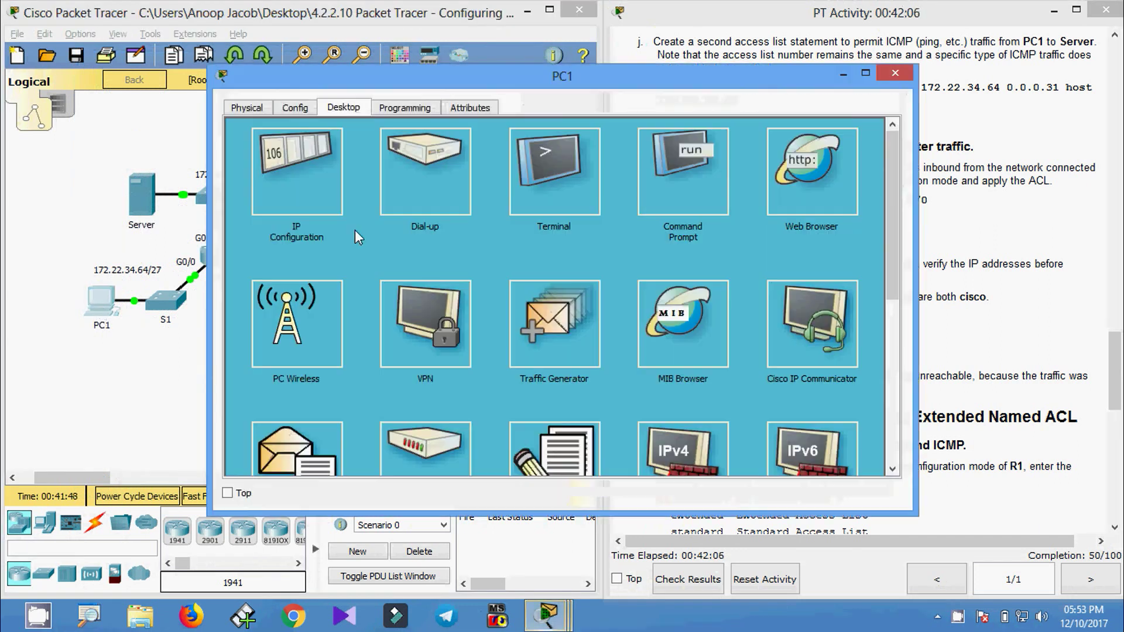
{"action": "left_click", "coordinate": [691, 196]}
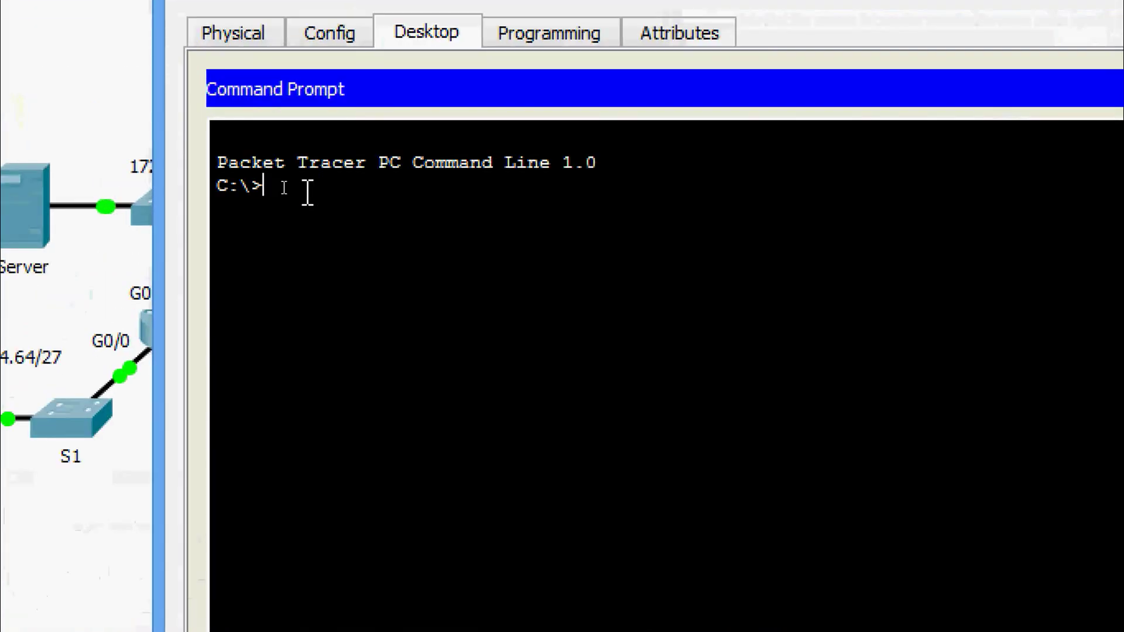
{"action": "type", "text": "ping"}
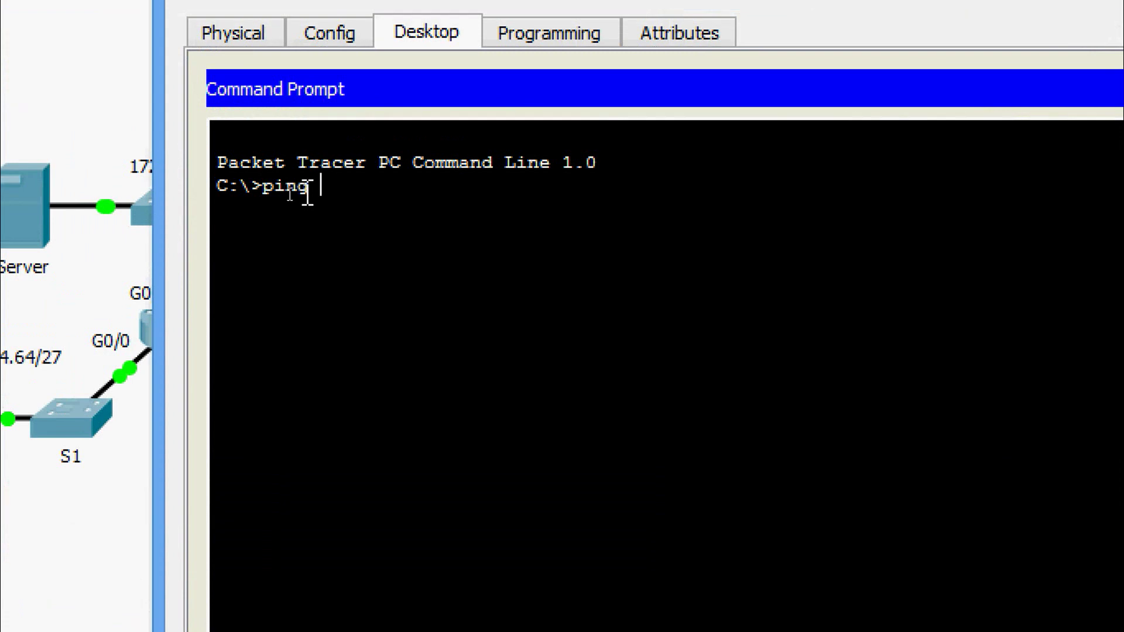
{"action": "right_click", "coordinate": [374, 197]}
{"action": "left_click", "coordinate": [372, 234]}
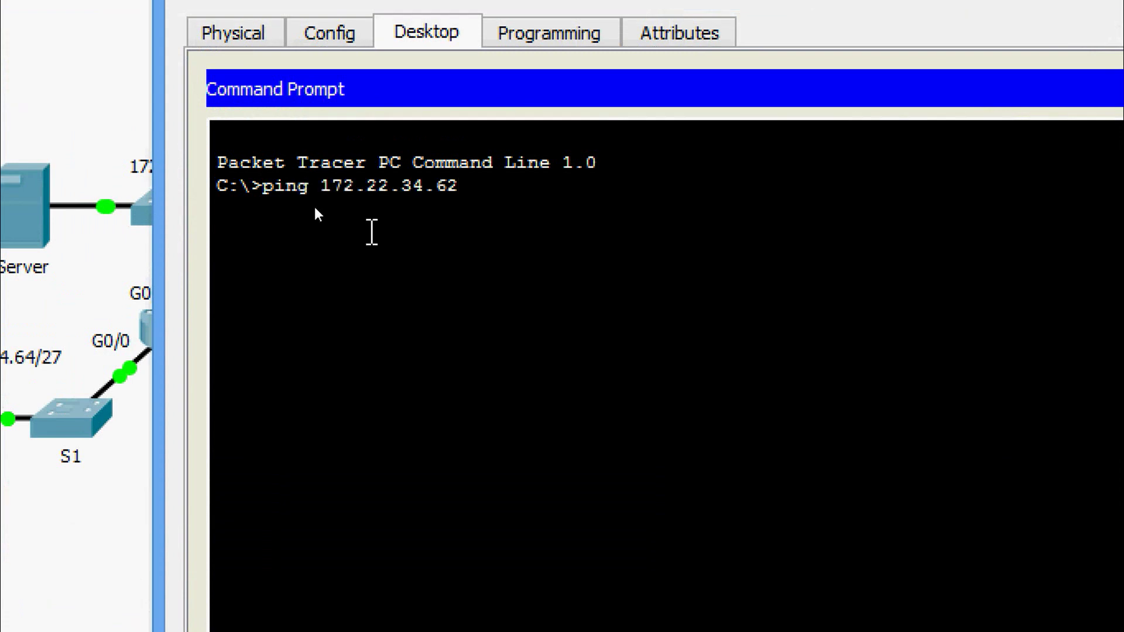
{"action": "key", "text": "Return"}
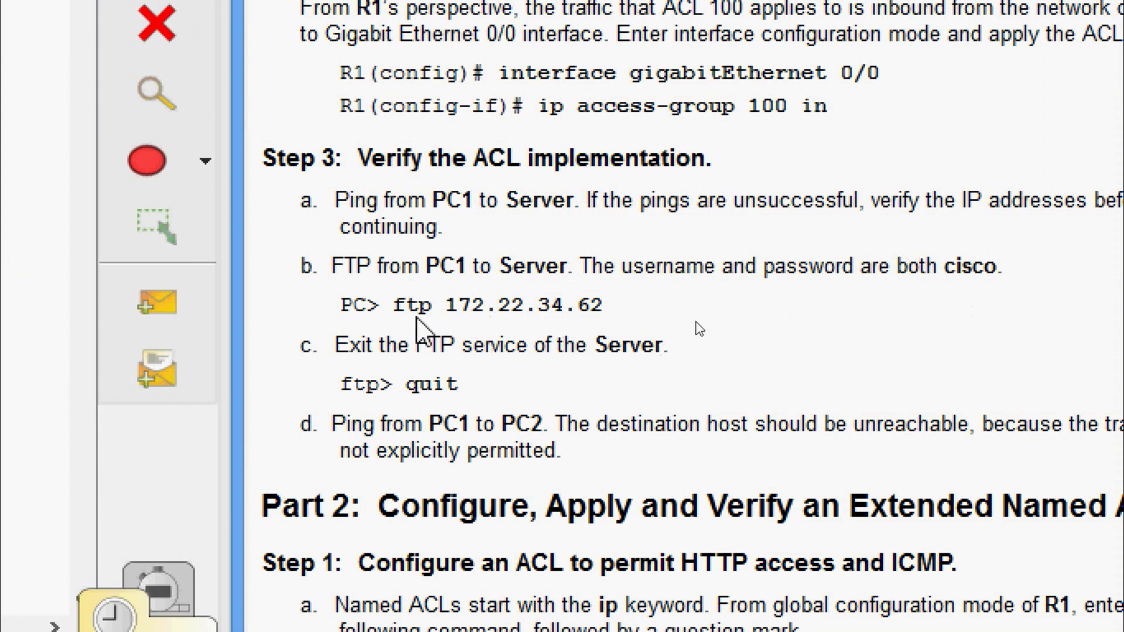
{"action": "left_click_drag", "start_coordinate": [397, 304], "coordinate": [608, 308]}
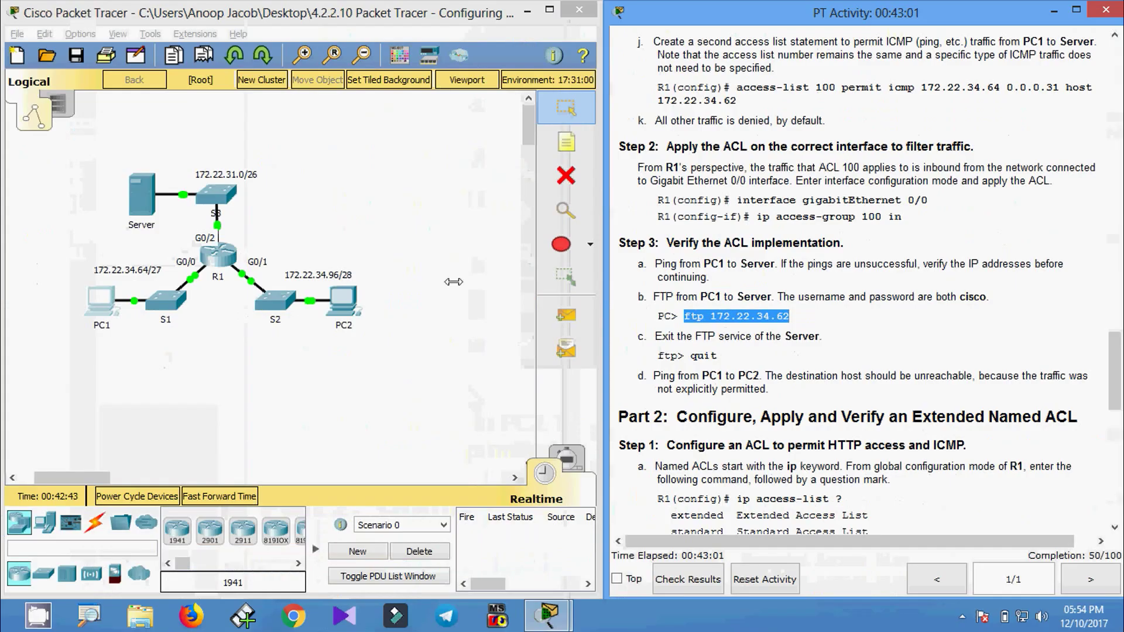
From PC1's command prompt, open FTP to 172.22.34.62 and log in with the lab credentials.
{"action": "left_click", "coordinate": [113, 305]}
{"action": "left_click", "coordinate": [683, 192]}
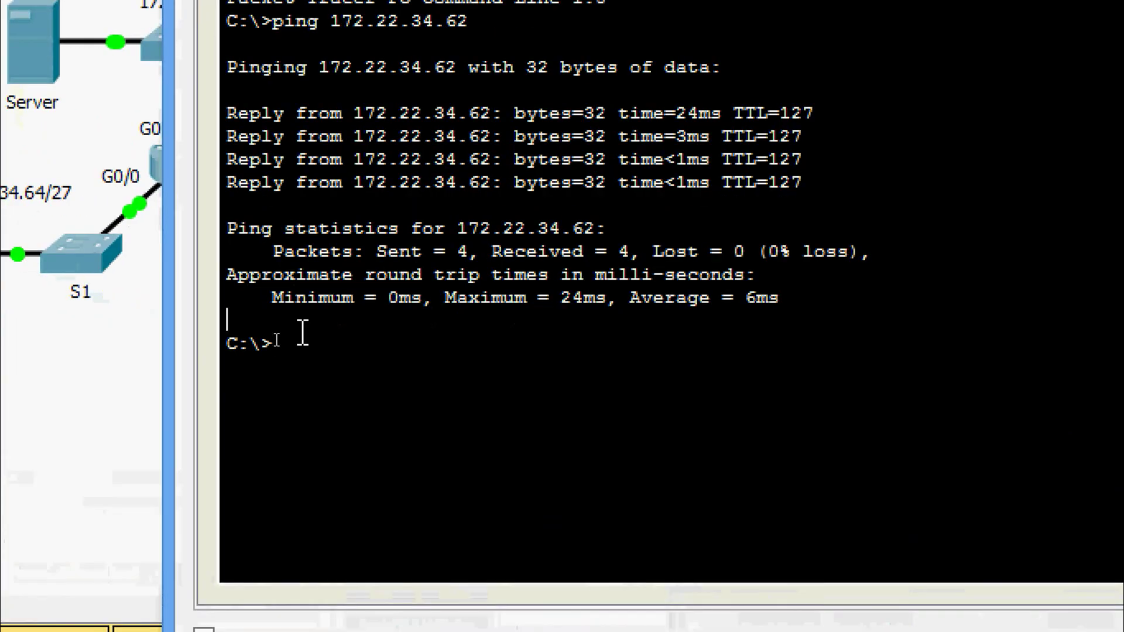
{"action": "key", "text": "Return"}
{"action": "type", "text": "ftp 172"}
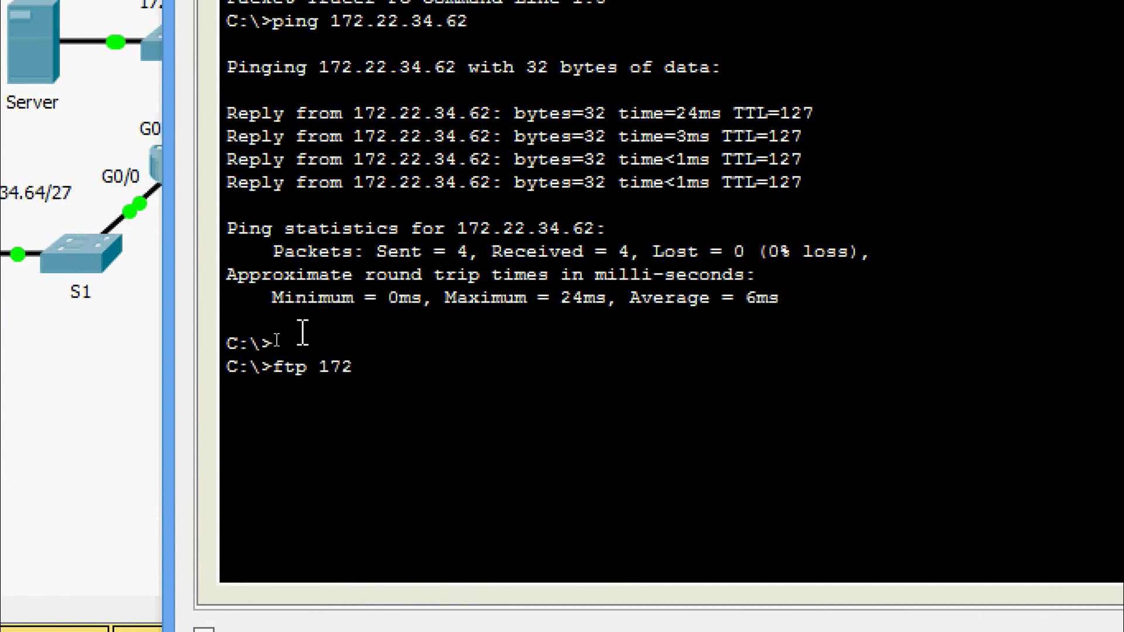
{"action": "type", "text": ".22.34.62"}
{"action": "key", "text": "Return"}
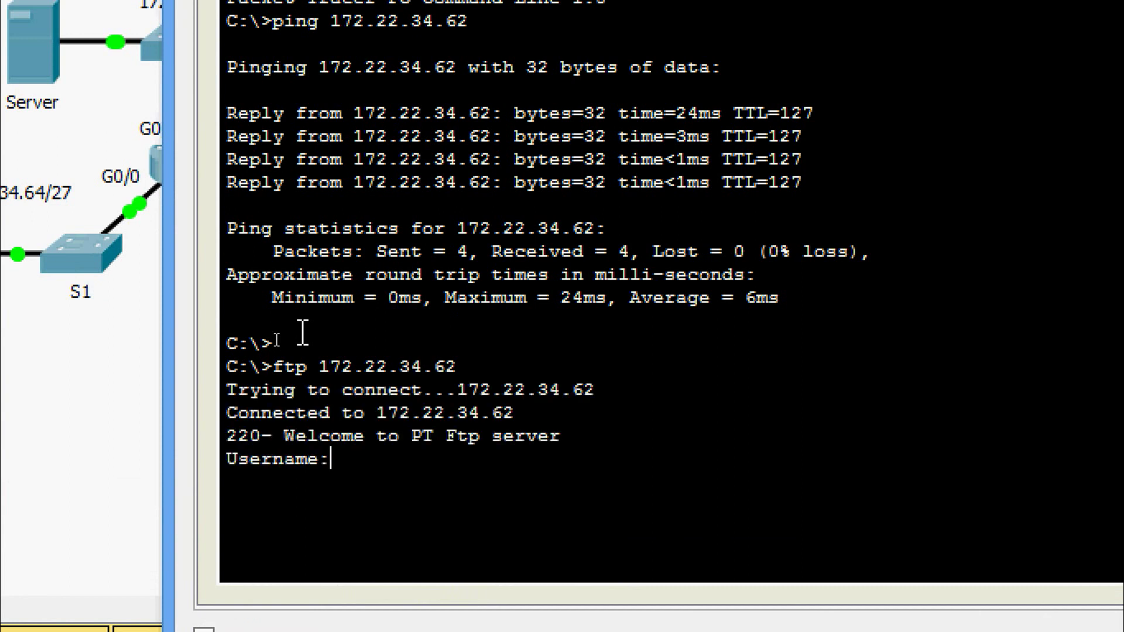
{"action": "type", "text": "cisco"}
{"action": "key", "text": "Return"}
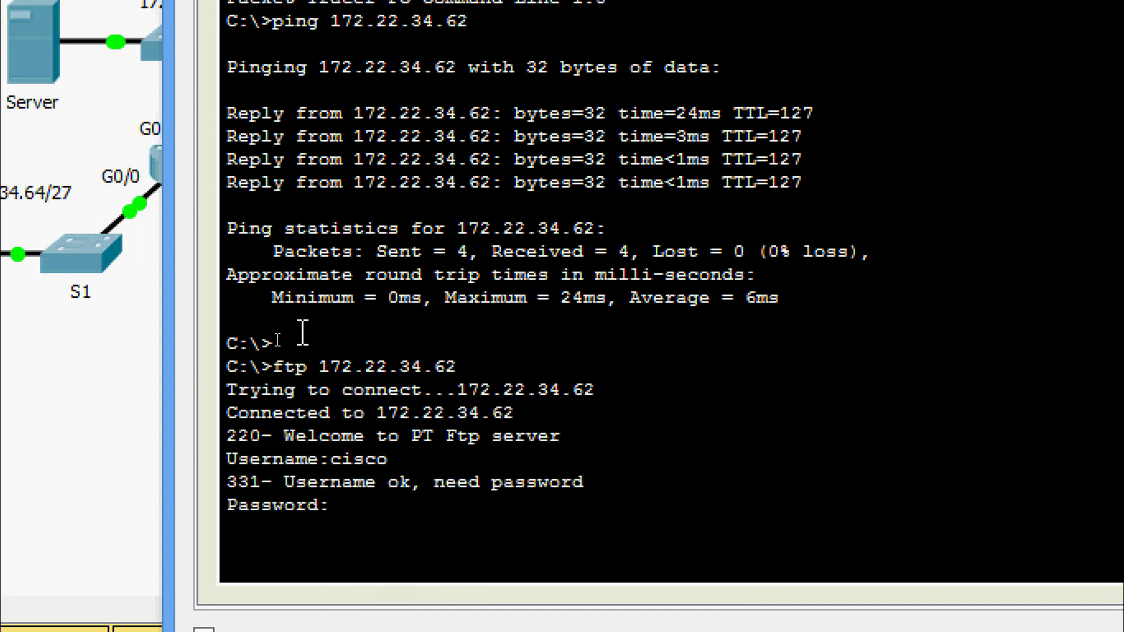
{"action": "key", "text": "Return"}
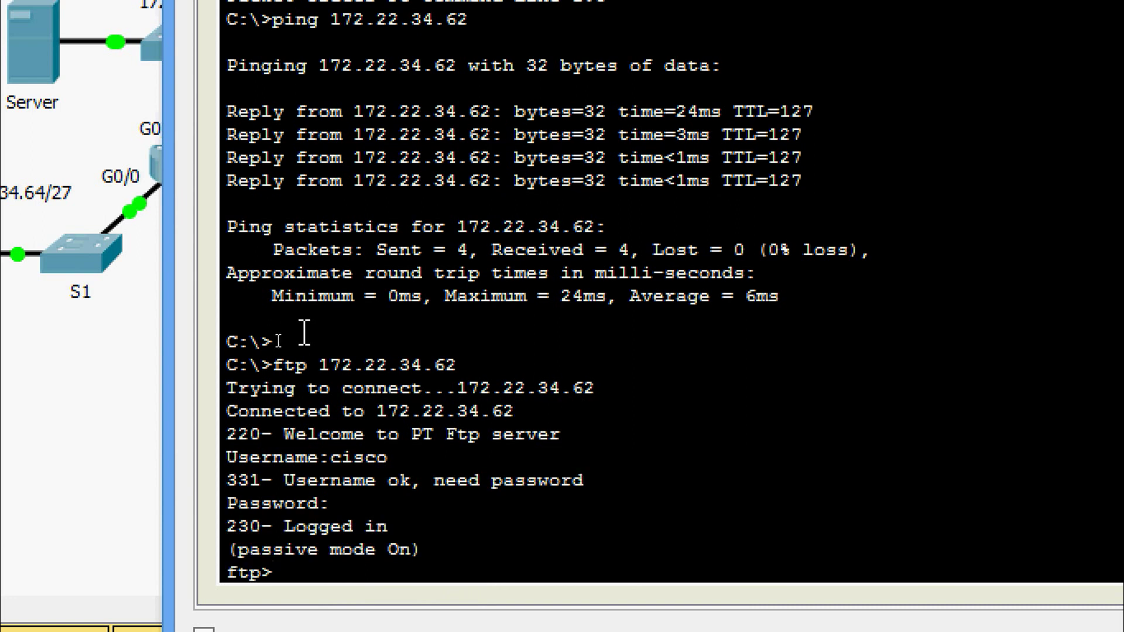
Quit the FTP session to return to PC1's command prompt.
{"action": "key", "text": "Return"}
{"action": "key", "text": "Return"}
{"action": "key", "text": "Return"}
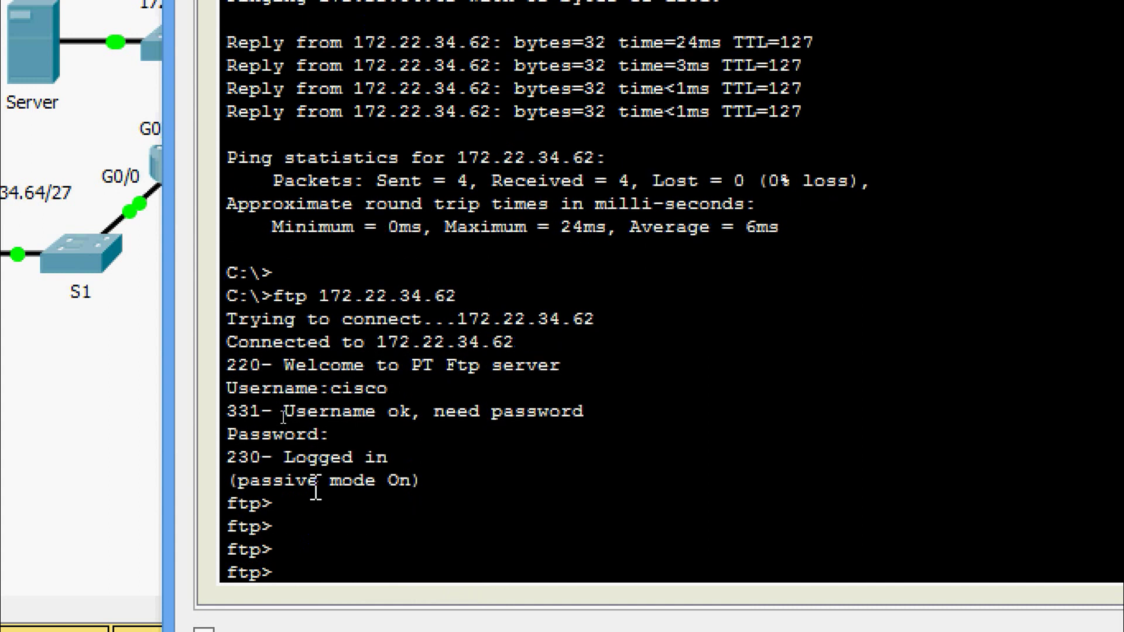
{"action": "key", "text": "Return"}
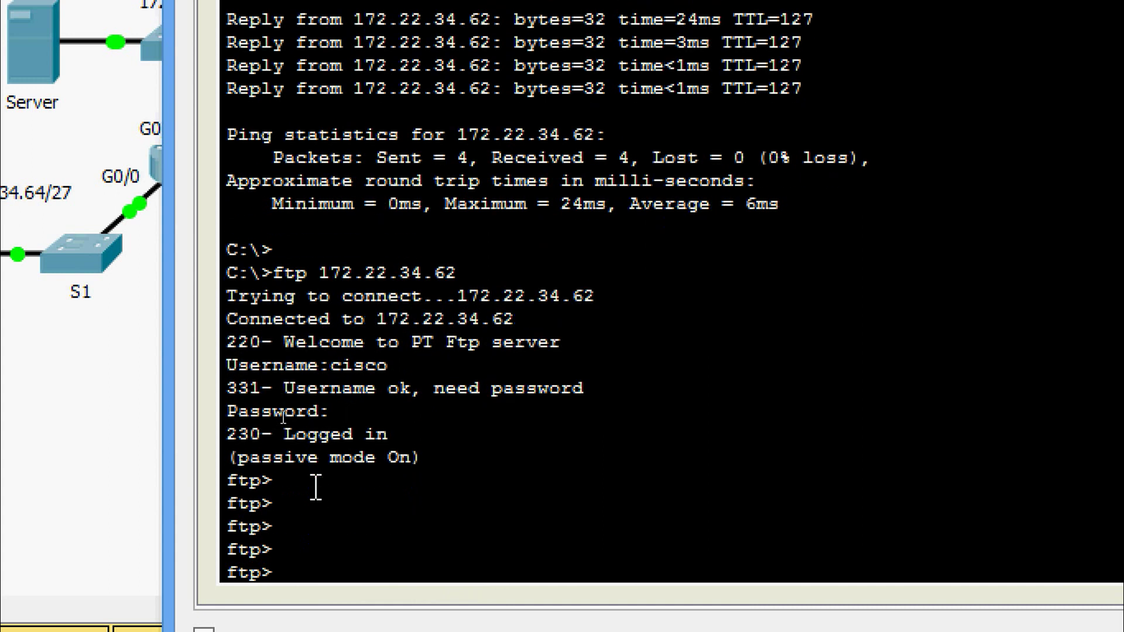
{"action": "type", "text": "quit"}
{"action": "key", "text": "Return"}
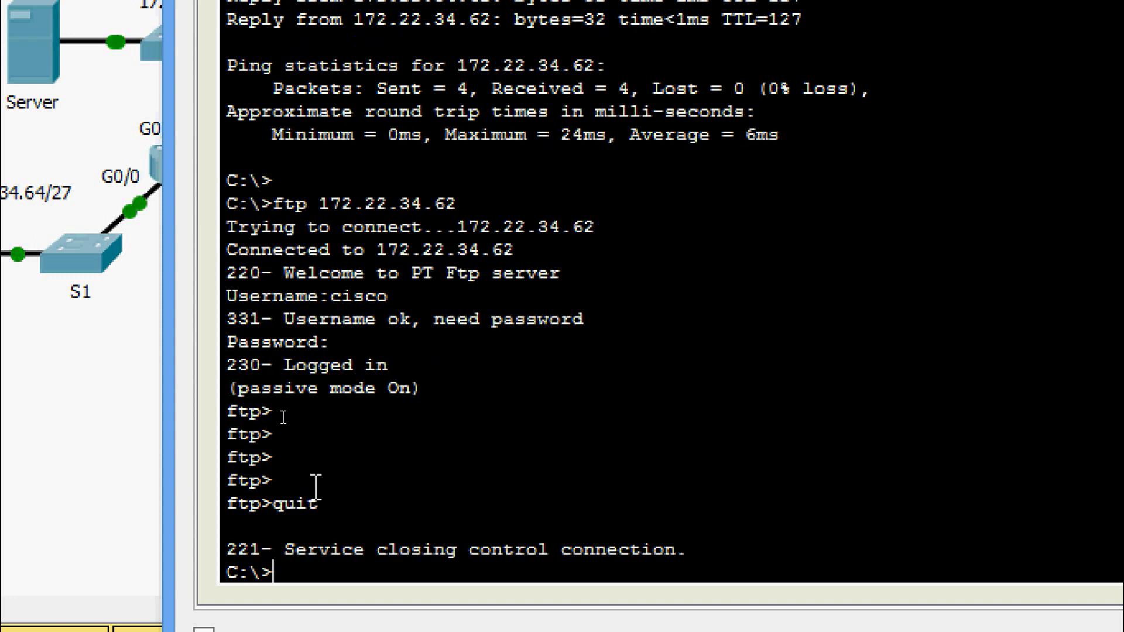
{"action": "key", "text": "Return"}
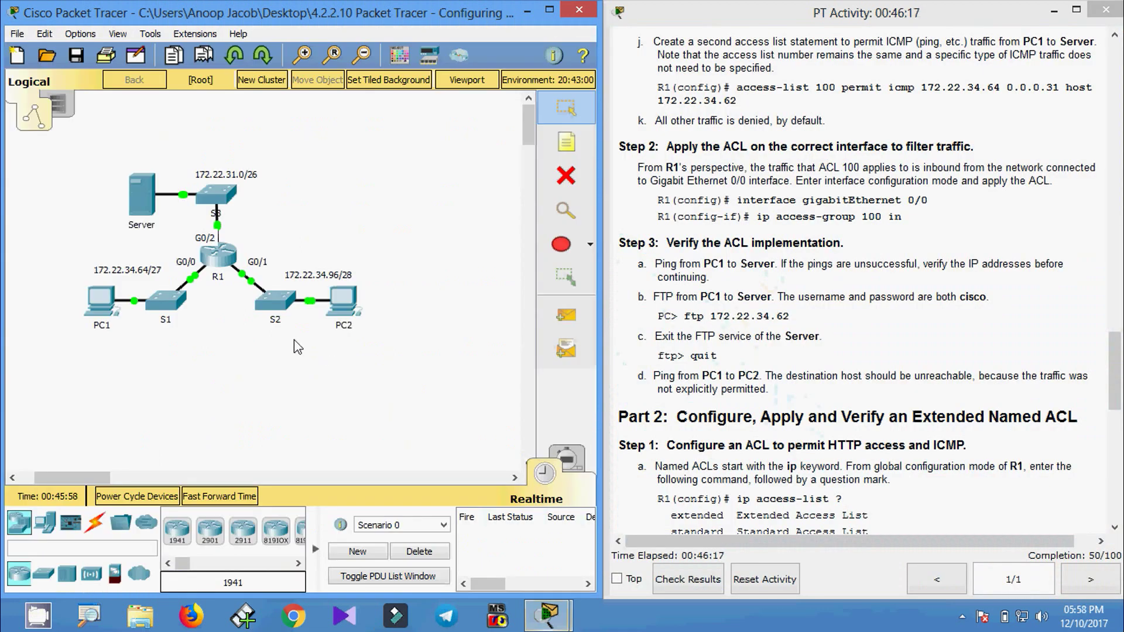
Copy PC2's IP address 172.22.34.98 from its IP Configuration, then go back to PC1.
{"action": "left_click", "coordinate": [343, 319]}
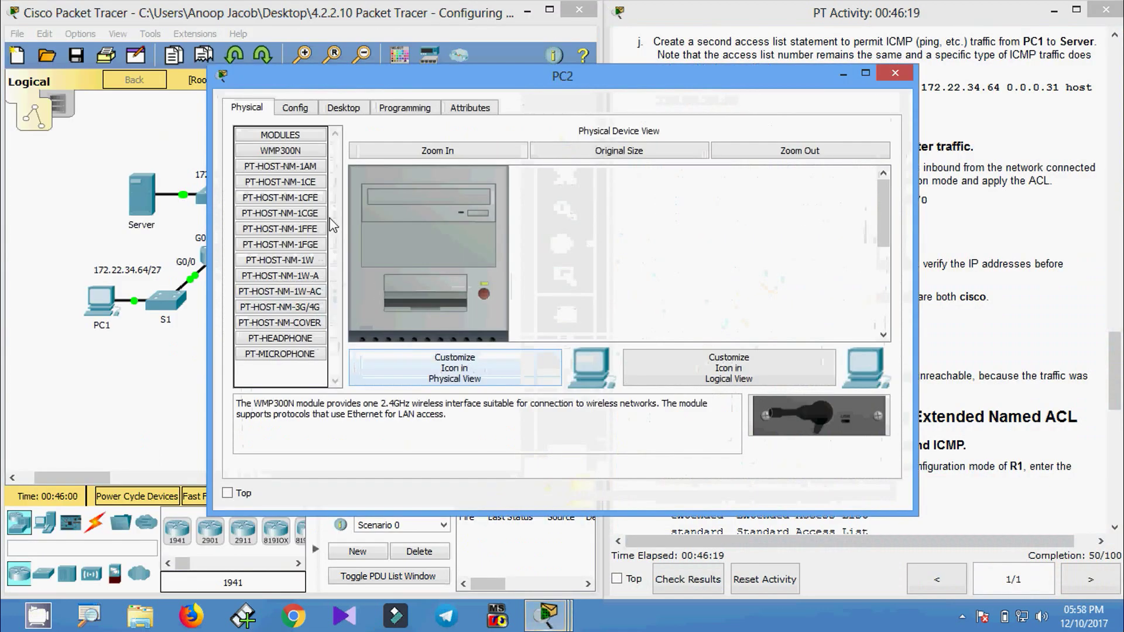
{"action": "left_click", "coordinate": [344, 113]}
{"action": "left_click", "coordinate": [291, 158]}
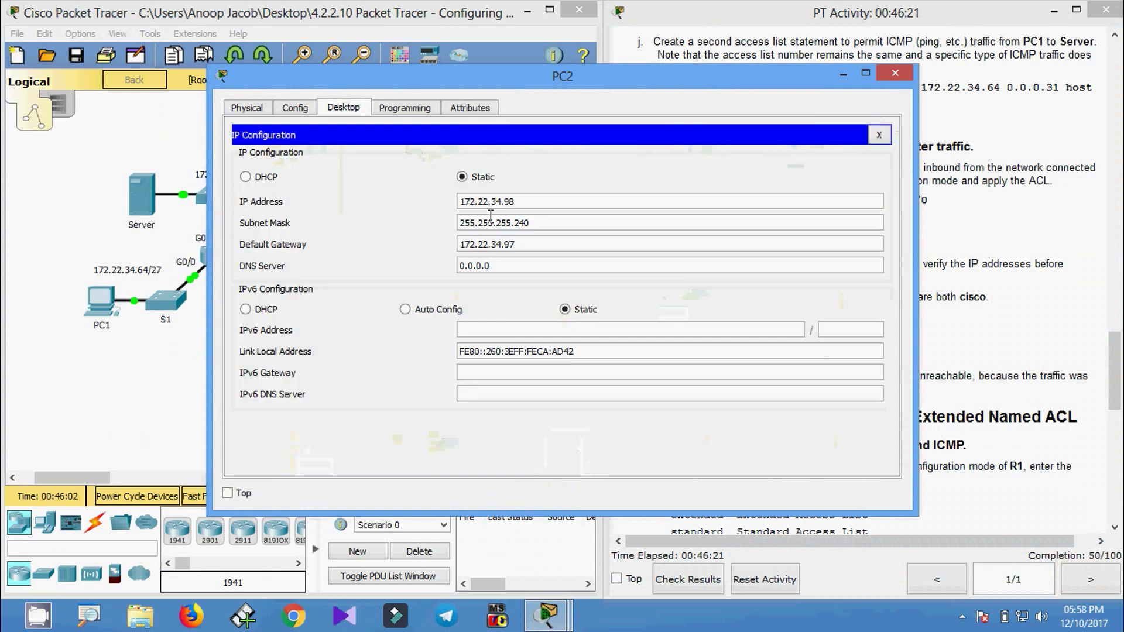
{"action": "double_click", "coordinate": [533, 203]}
{"action": "key", "text": "ctrl+c"}
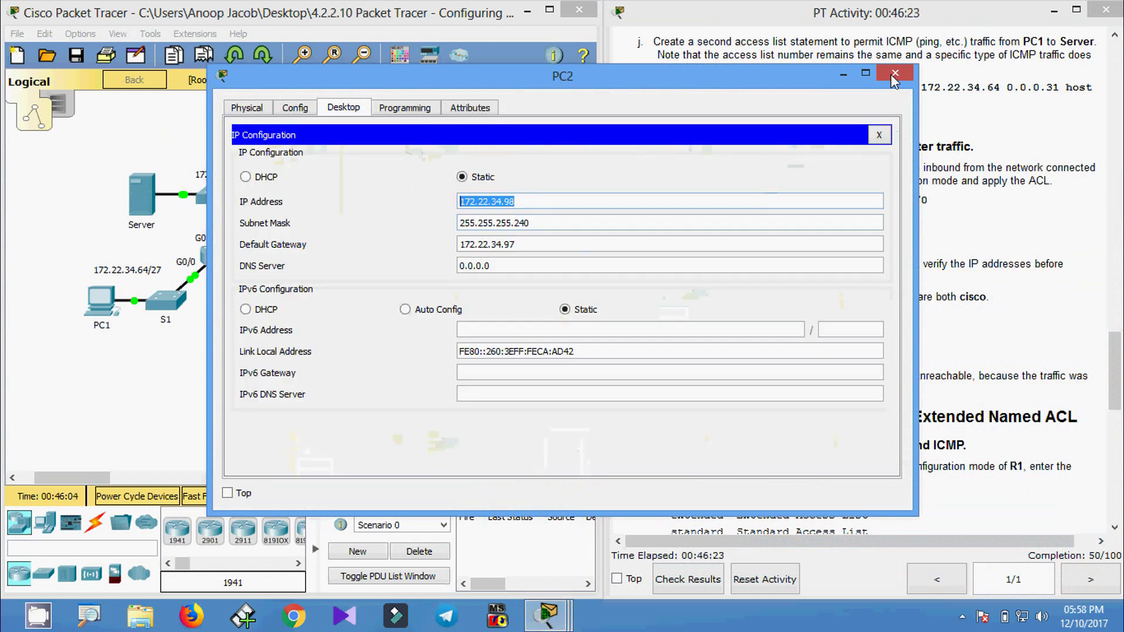
{"action": "left_click", "coordinate": [894, 73]}
{"action": "left_click", "coordinate": [103, 301]}
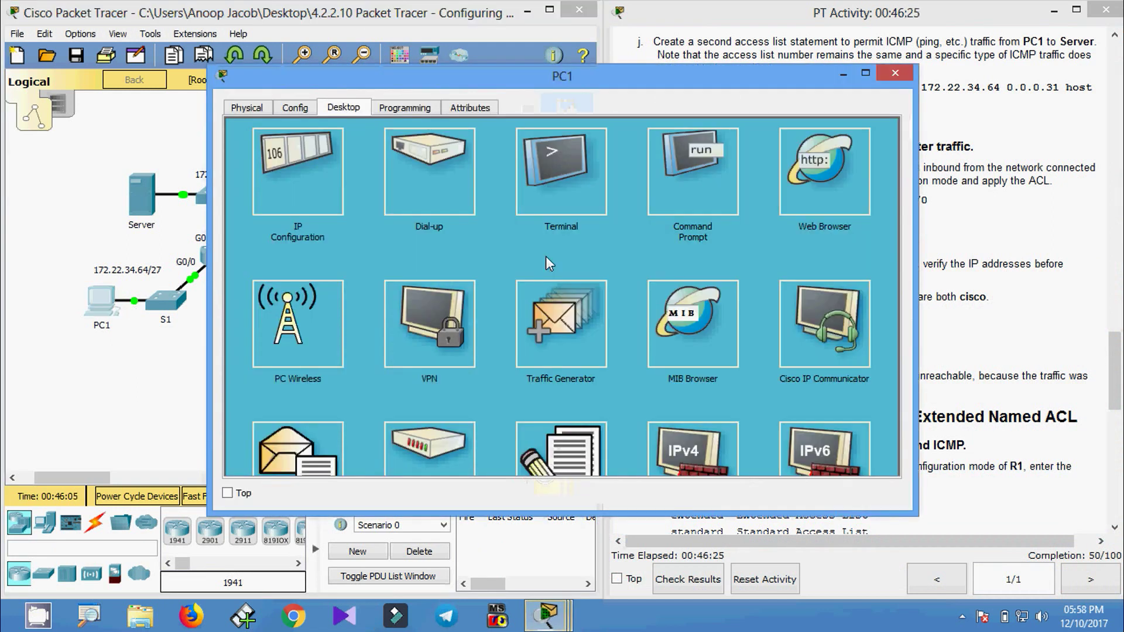
In PC1's command prompt, ping PC2 at the pasted address 172.22.34.98.
{"action": "left_click", "coordinate": [693, 187]}
{"action": "scroll", "coordinate": [342, 432], "scroll_direction": "down", "scroll_amount": 3}
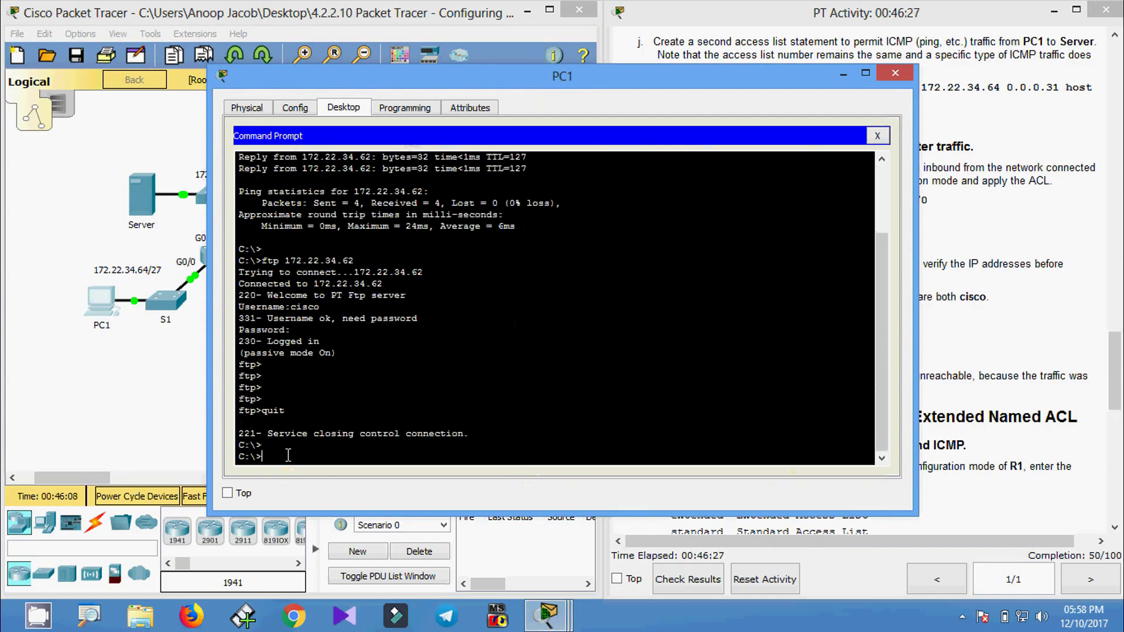
{"action": "type", "text": "ping"}
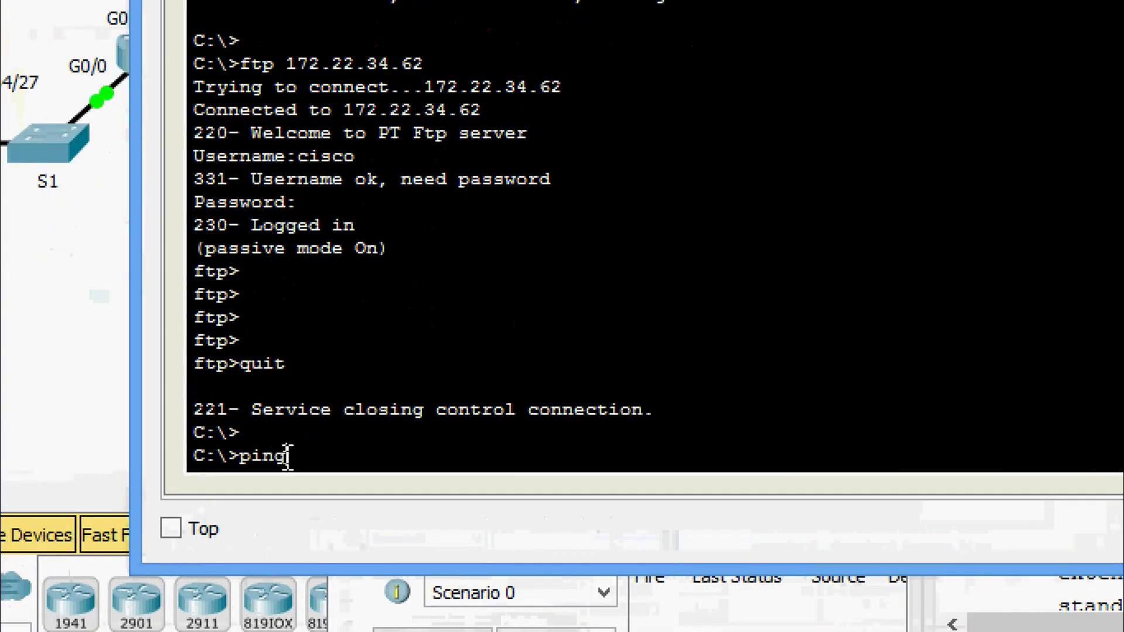
{"action": "right_click", "coordinate": [326, 453]}
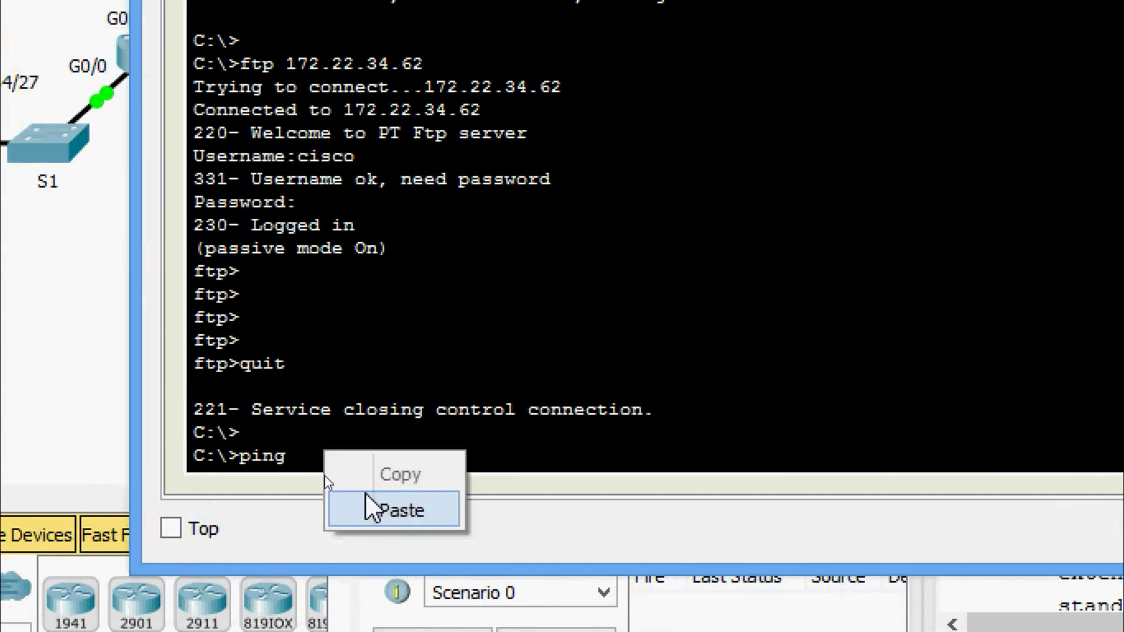
{"action": "left_click", "coordinate": [371, 508]}
{"action": "key", "text": "Return"}
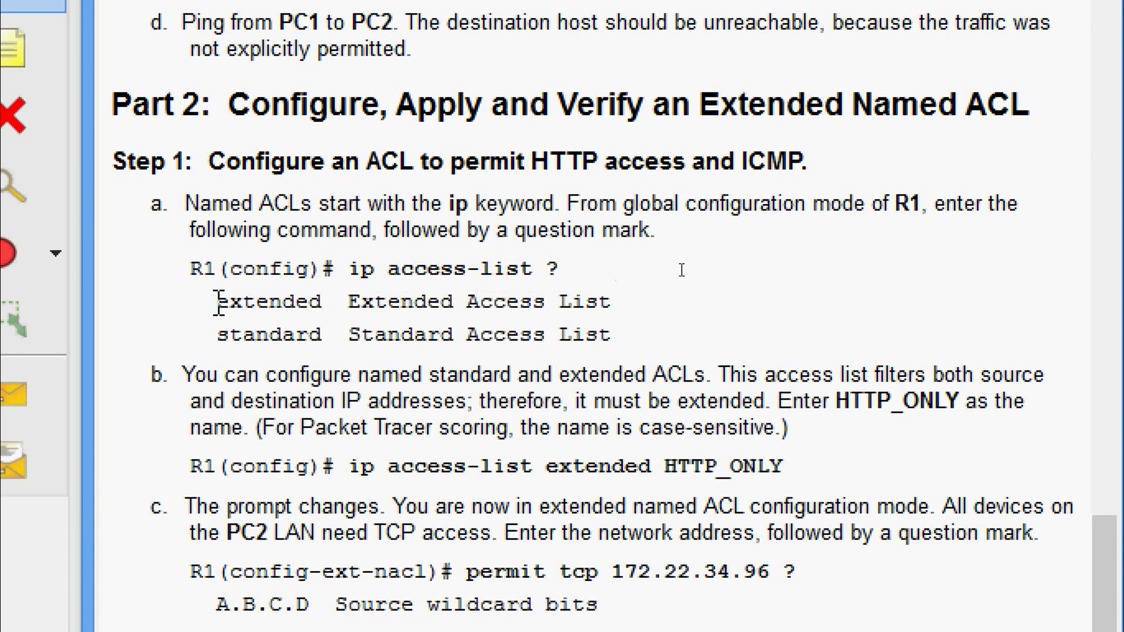
On R1's command line, exit interface configuration mode back to global config.
{"action": "left_click_drag", "start_coordinate": [219, 303], "coordinate": [617, 329]}
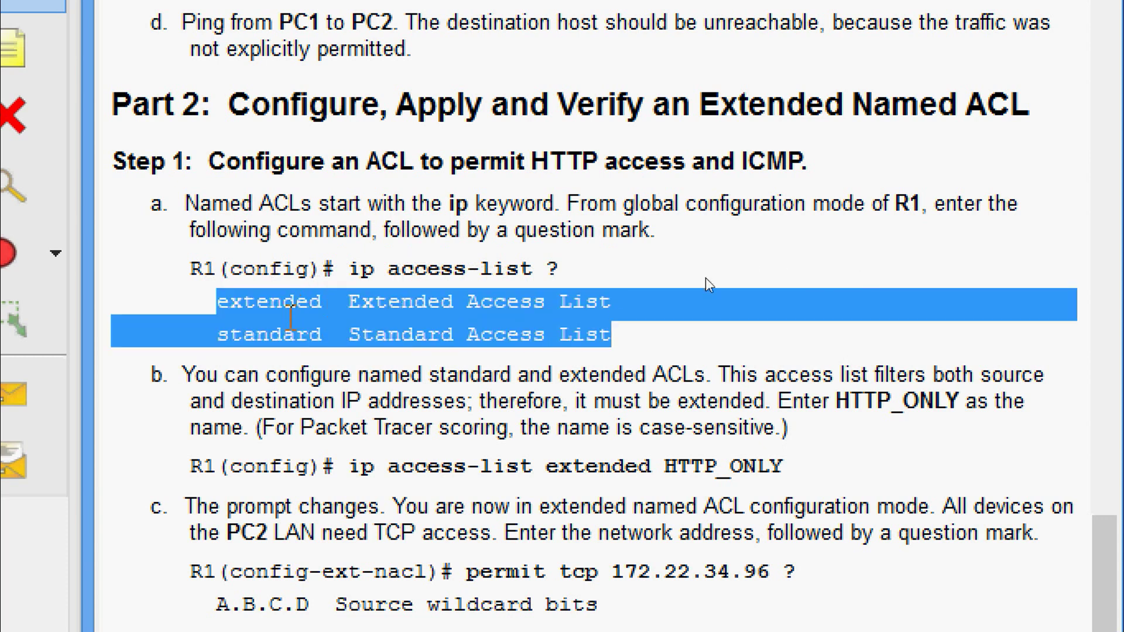
{"action": "left_click", "coordinate": [296, 332]}
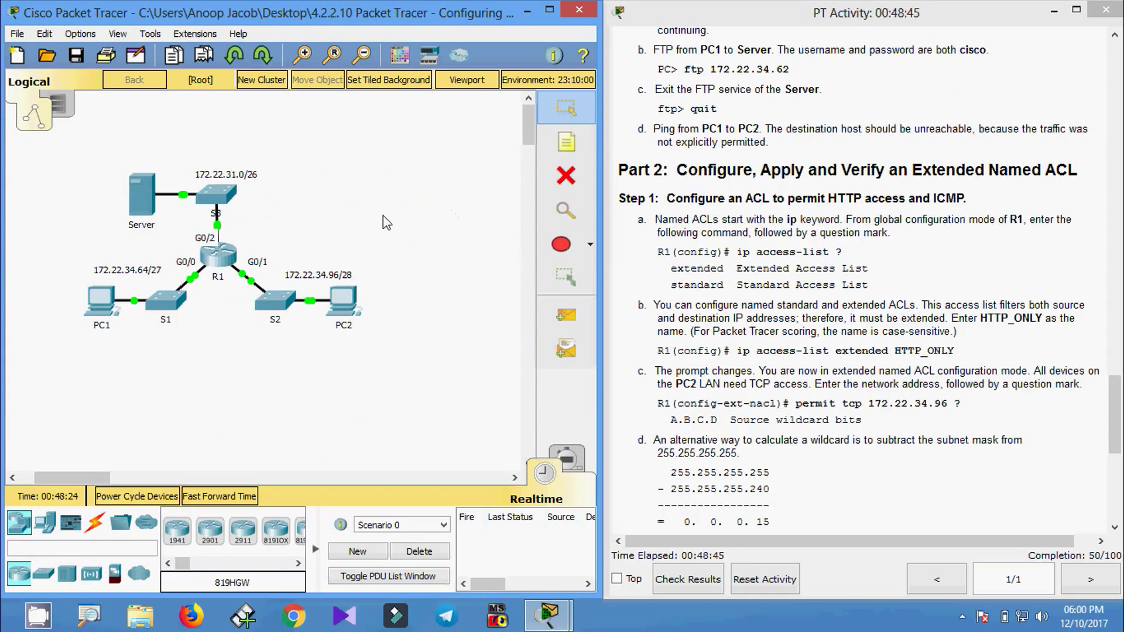
{"action": "left_click", "coordinate": [218, 255]}
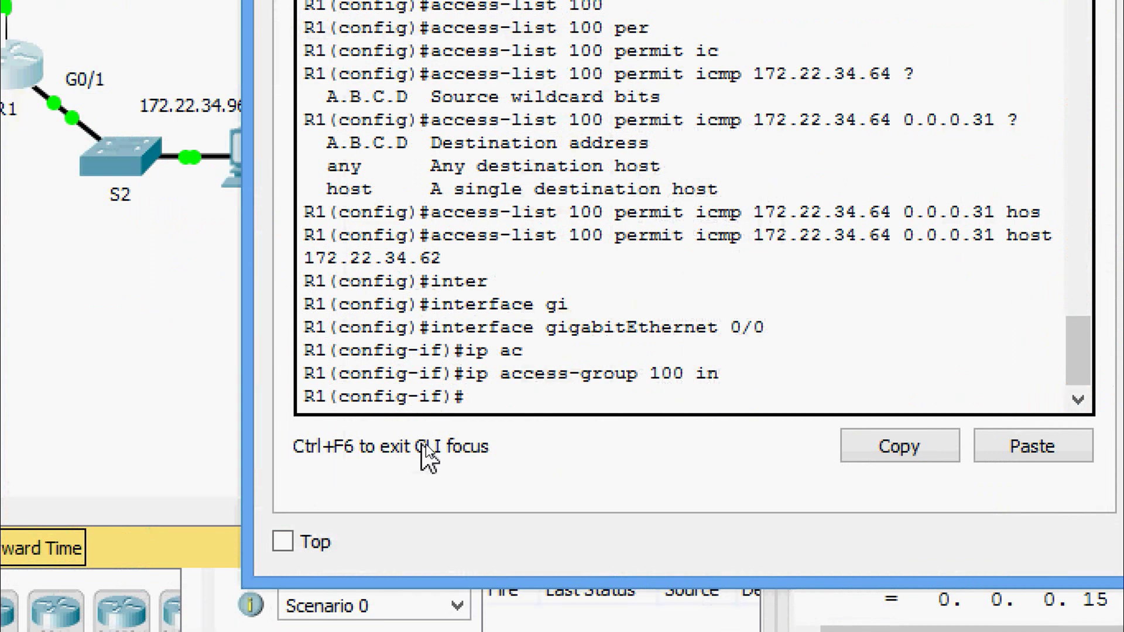
{"action": "type", "text": "exit"}
{"action": "key", "text": "Return"}
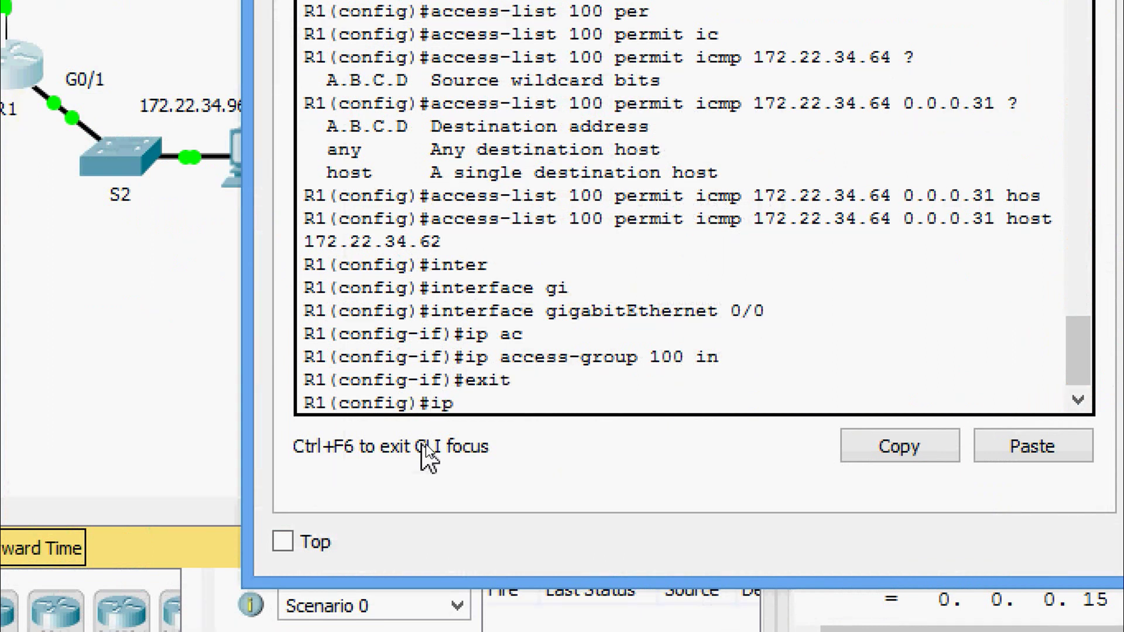
Run ip access-list ? on R1 to list the extended and standard types.
{"action": "type", "text": "ip ac"}
{"action": "key", "text": "Tab"}
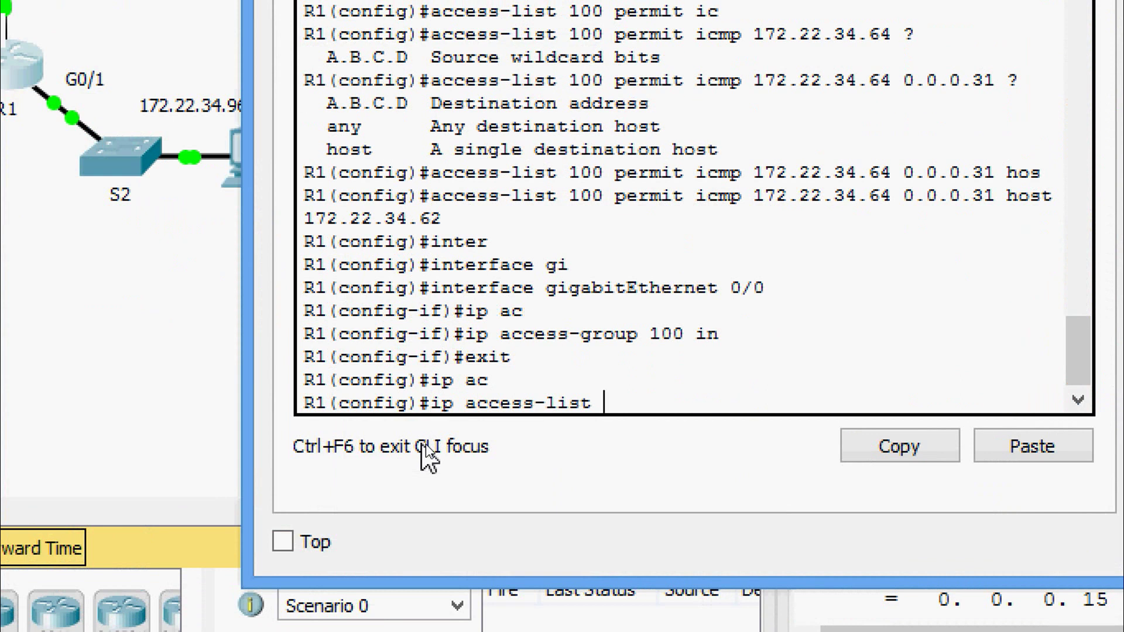
{"action": "type", "text": "?"}
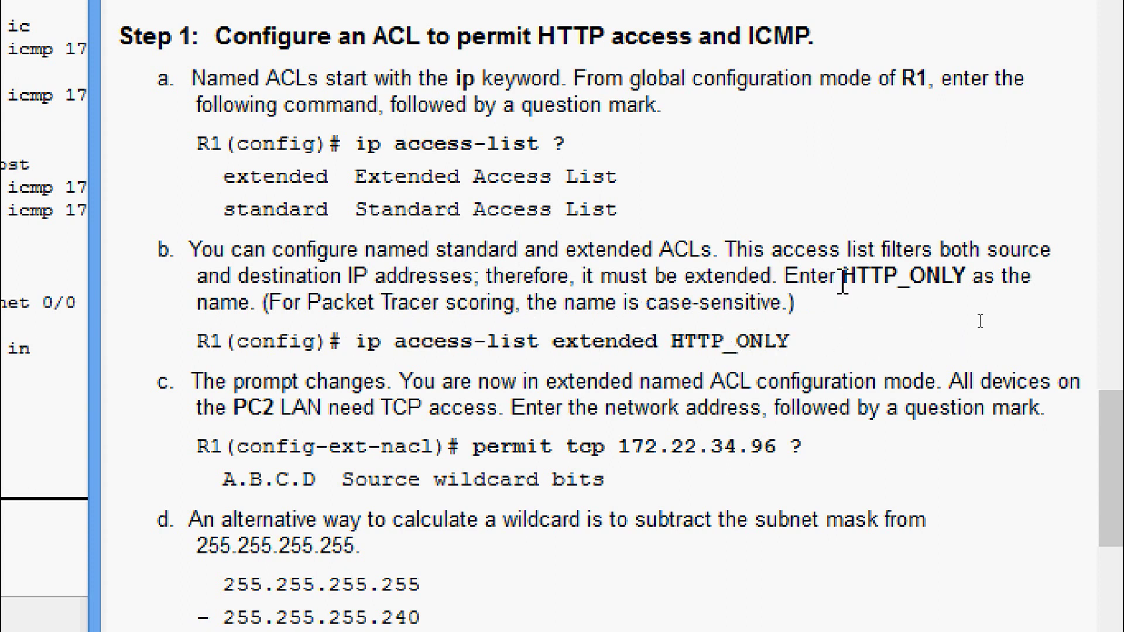
{"action": "left_click_drag", "start_coordinate": [838, 278], "coordinate": [966, 282]}
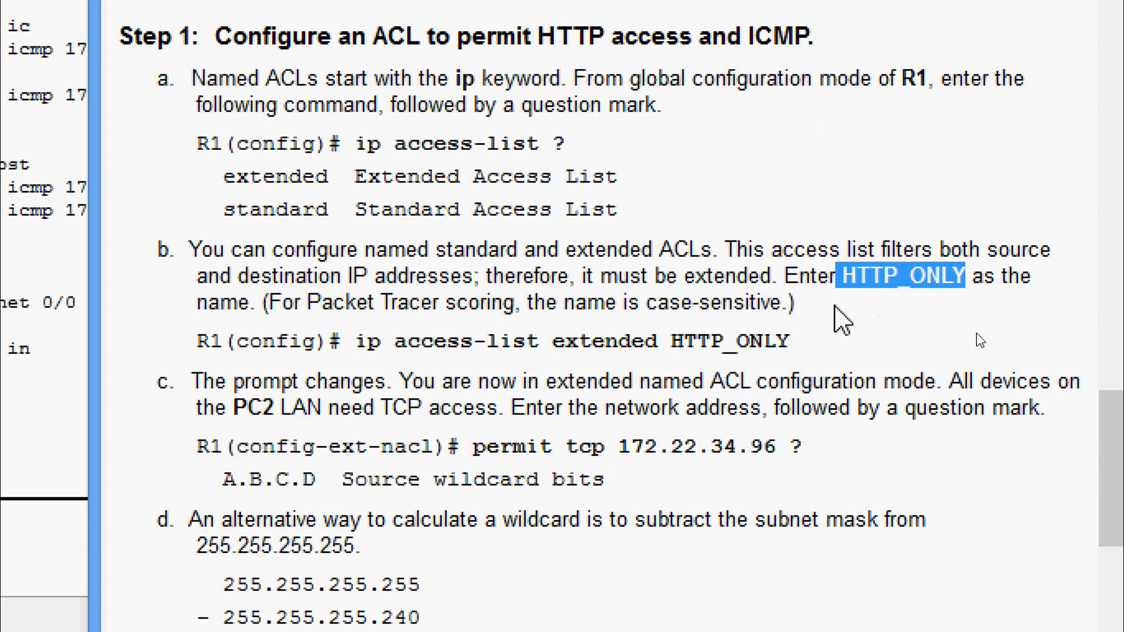
{"action": "key", "text": "alt+Tab"}
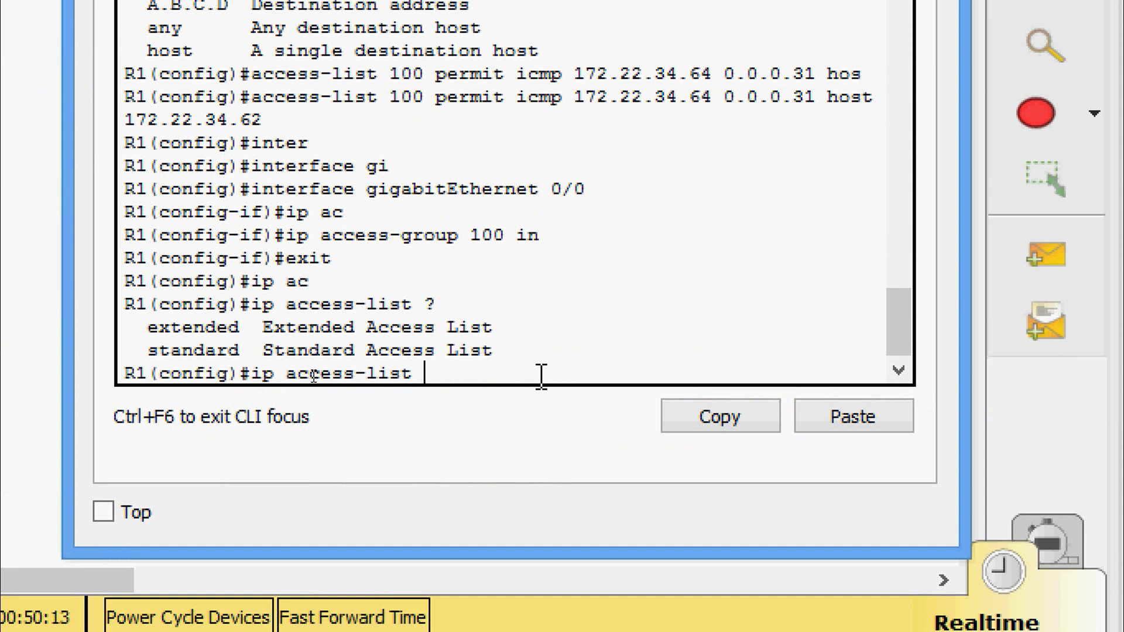
Create the extended named ACL HTTP_ONLY on R1.
{"action": "type", "text": "EX"}
{"action": "key", "text": "Tab"}
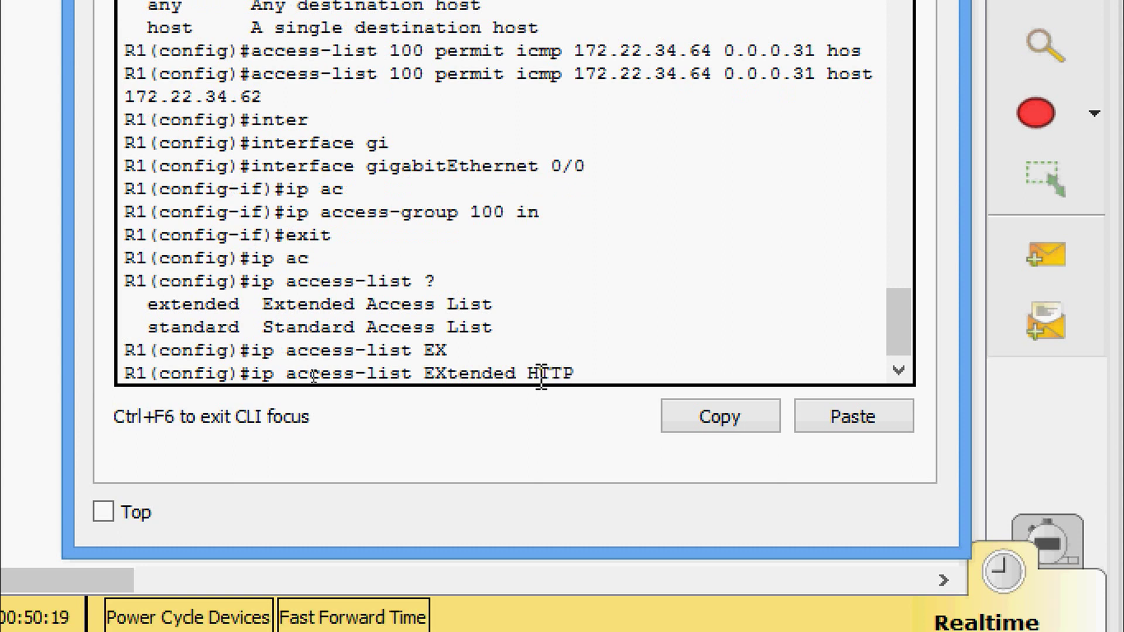
{"action": "type", "text": "HTTP_ONLY"}
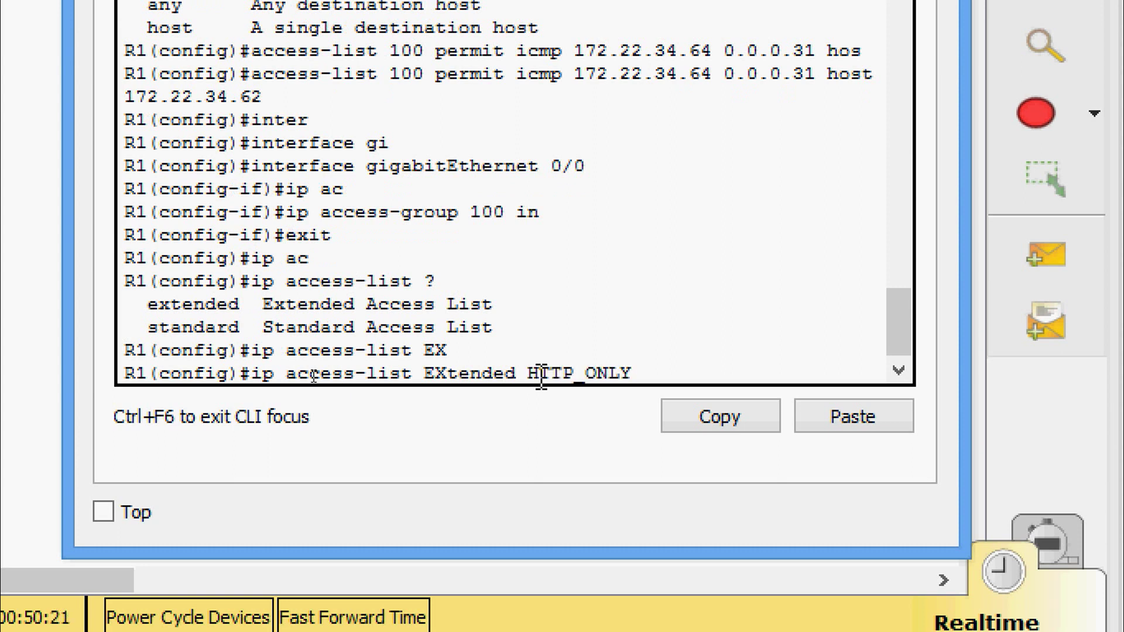
{"action": "key", "text": "Return"}
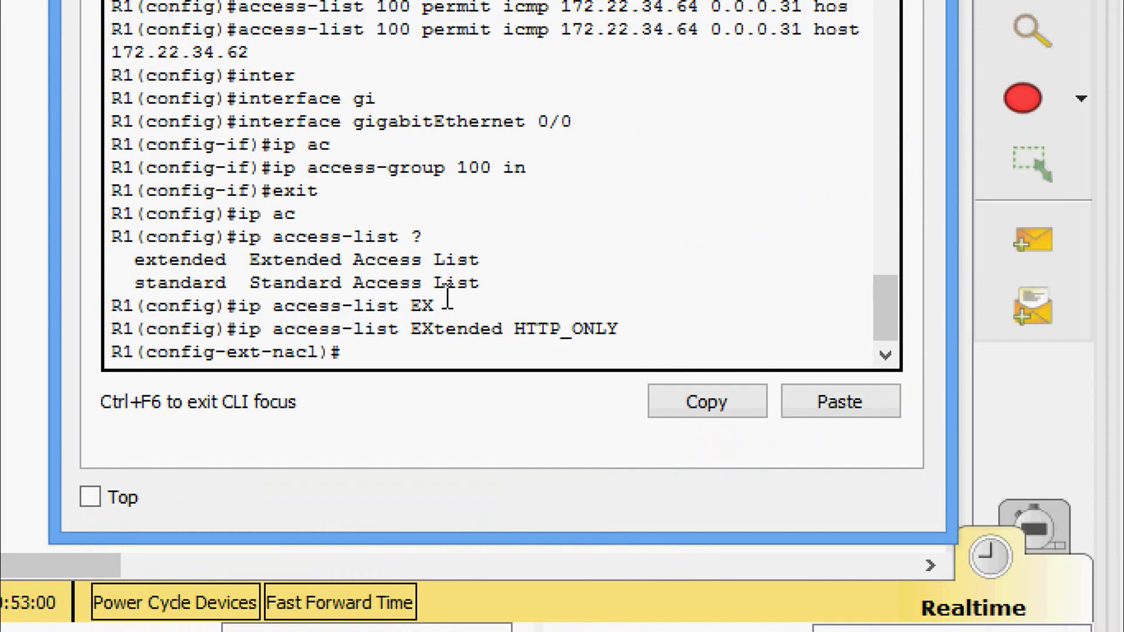
Begin a permit tcp entry from 172.22.34.96 and find its wildcard 0.0.0.15 in the instructions.
{"action": "type", "text": "?"}
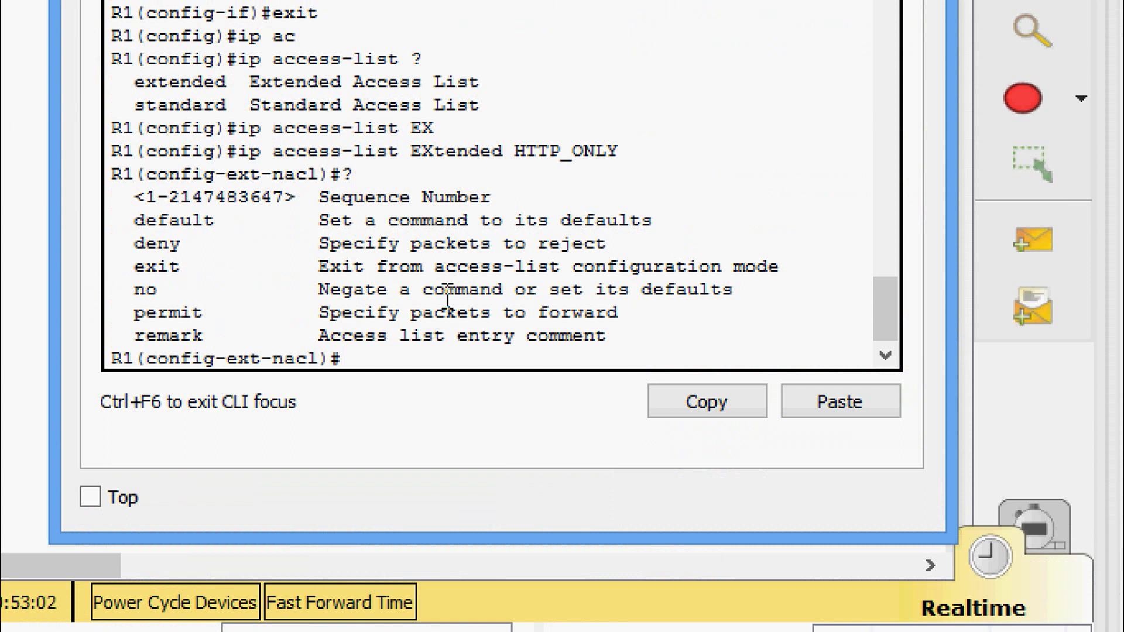
{"action": "type", "text": "PER"}
{"action": "key", "text": "Tab"}
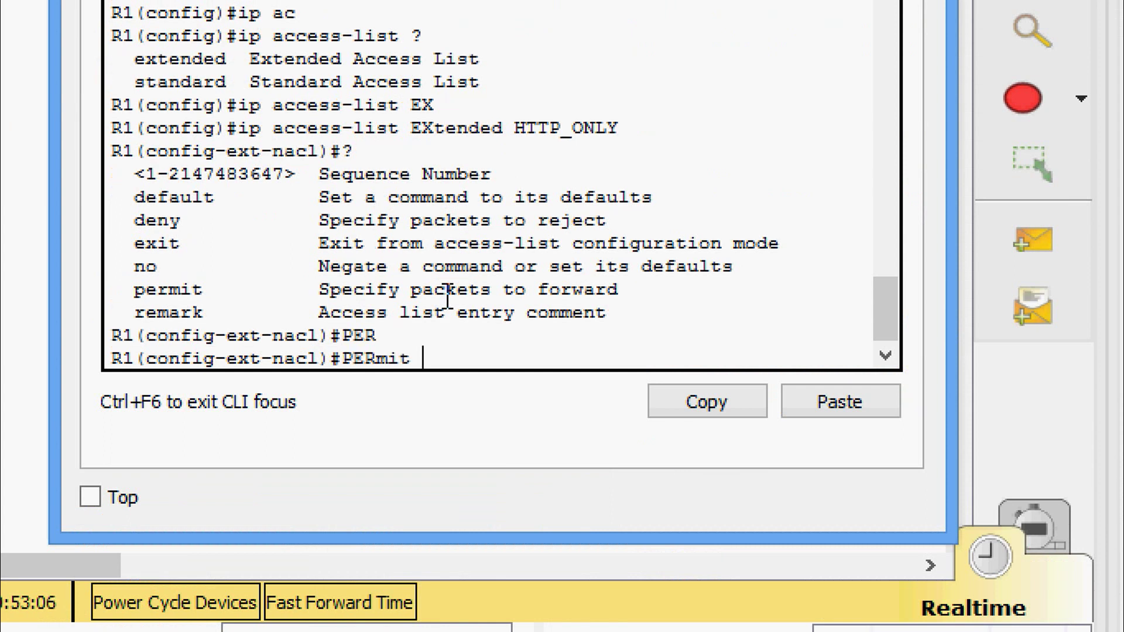
{"action": "type", "text": "?tc"}
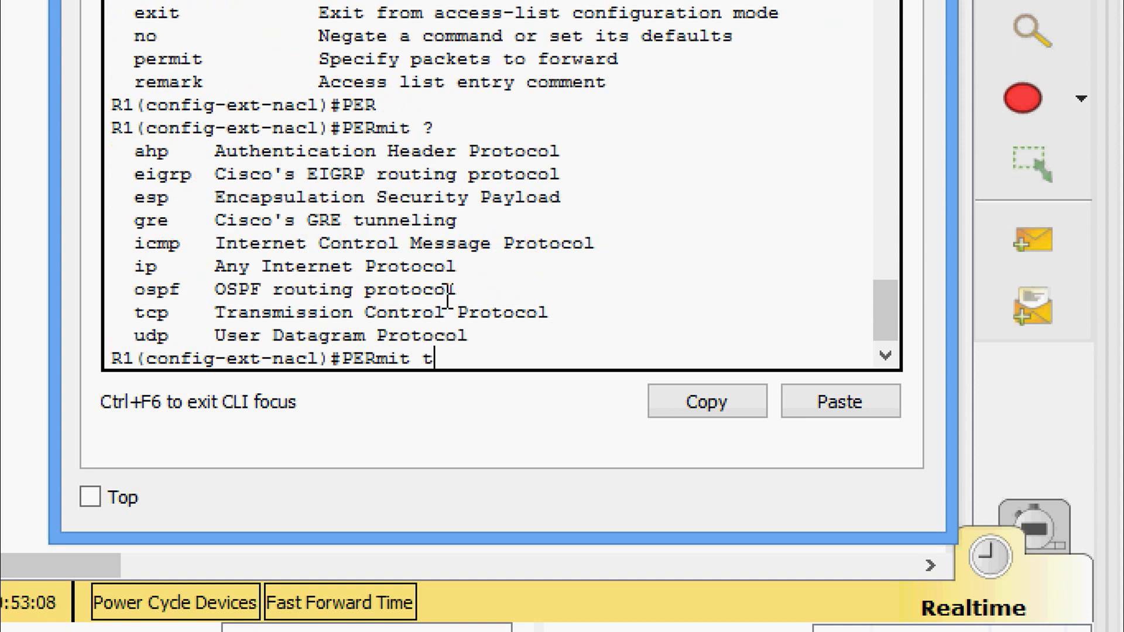
{"action": "key", "text": "Tab"}
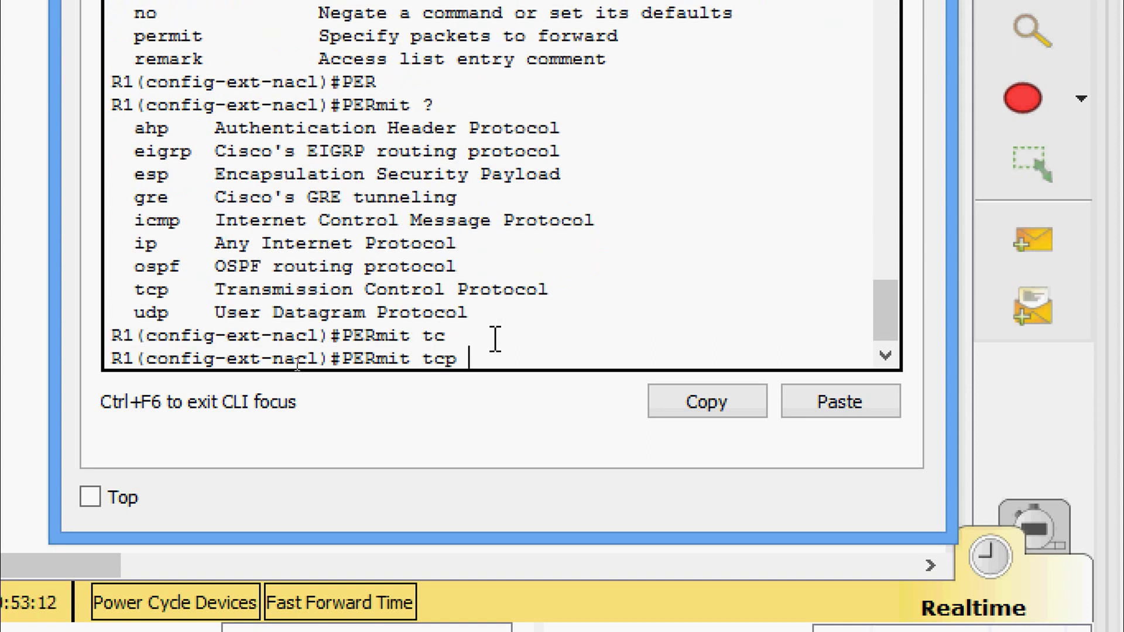
{"action": "type", "text": "?"}
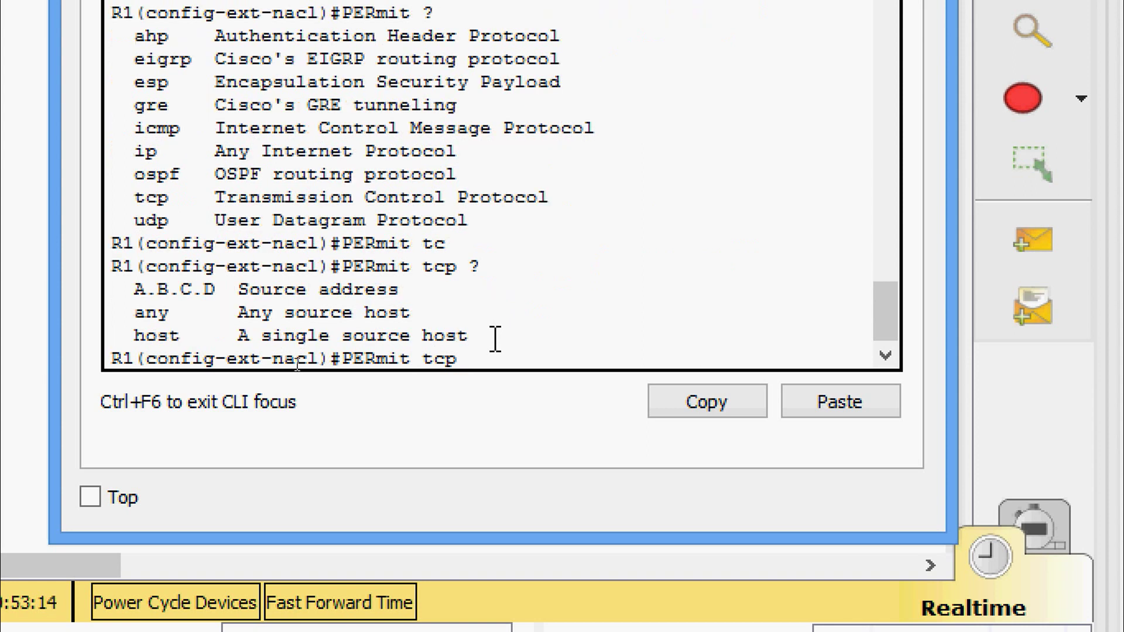
{"action": "right_click", "coordinate": [512, 347]}
{"action": "left_click", "coordinate": [547, 409]}
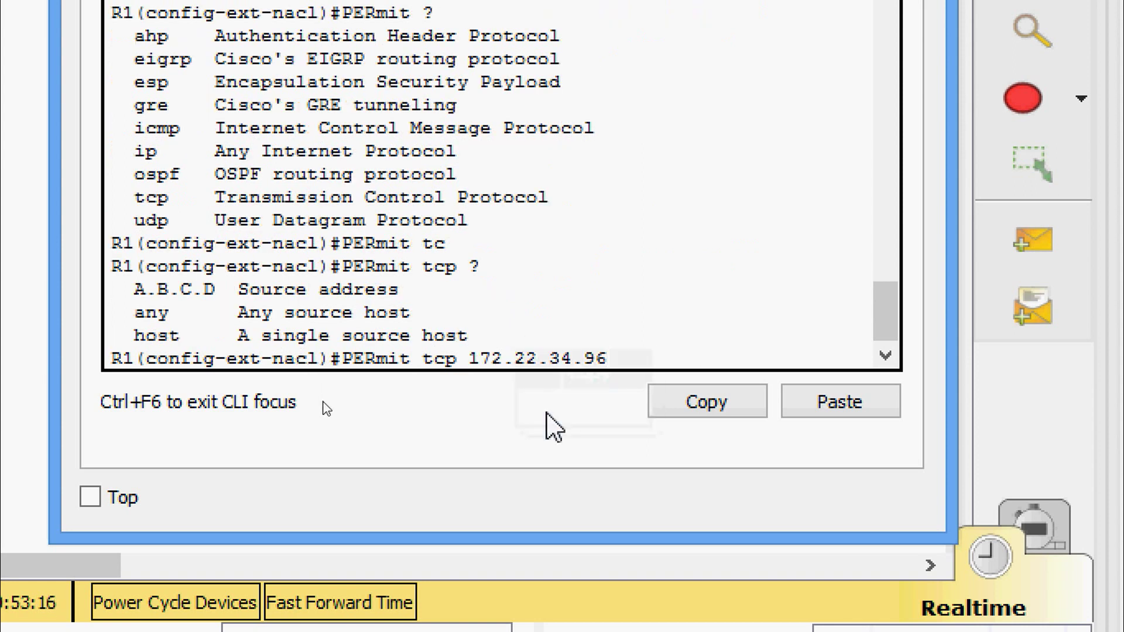
{"action": "type", "text": "?"}
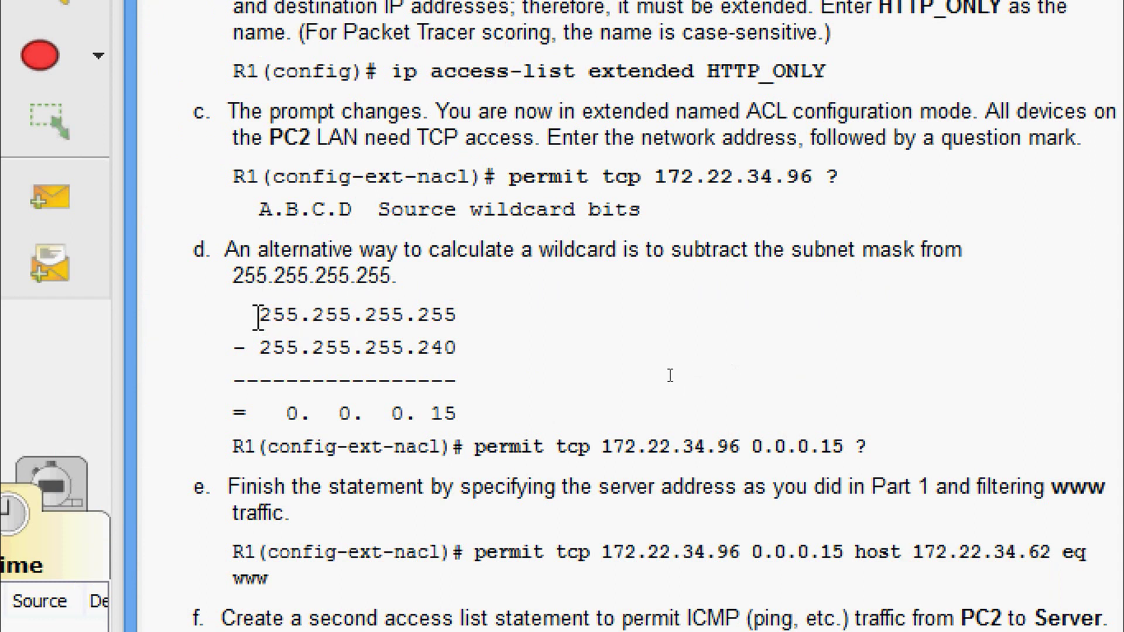
{"action": "left_click_drag", "start_coordinate": [260, 318], "coordinate": [471, 353]}
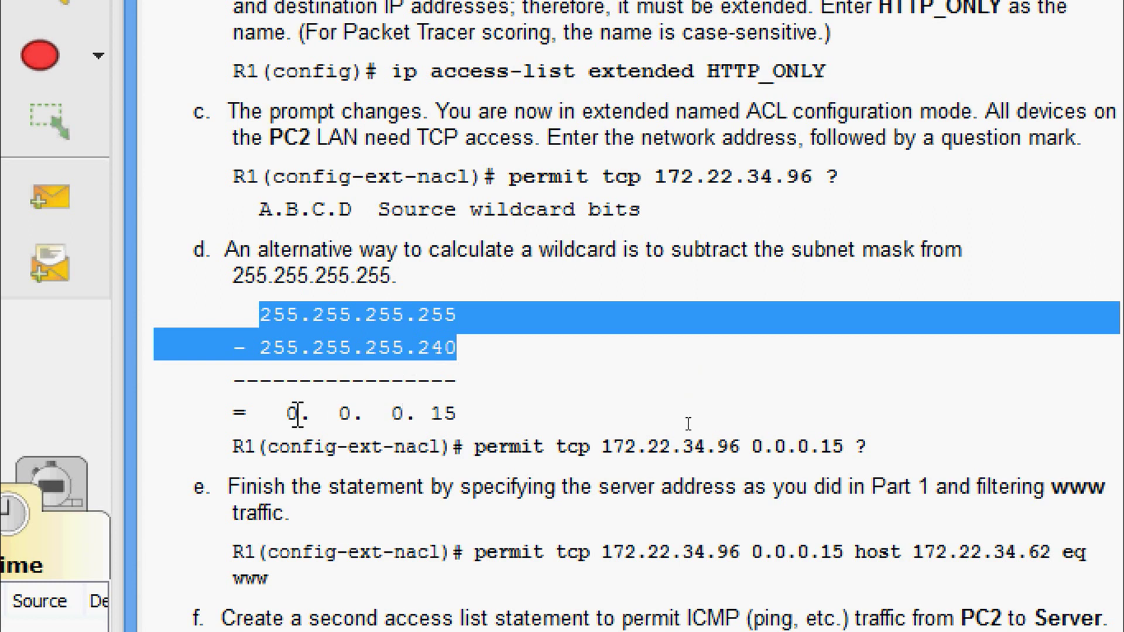
{"action": "left_click_drag", "start_coordinate": [288, 413], "coordinate": [457, 416]}
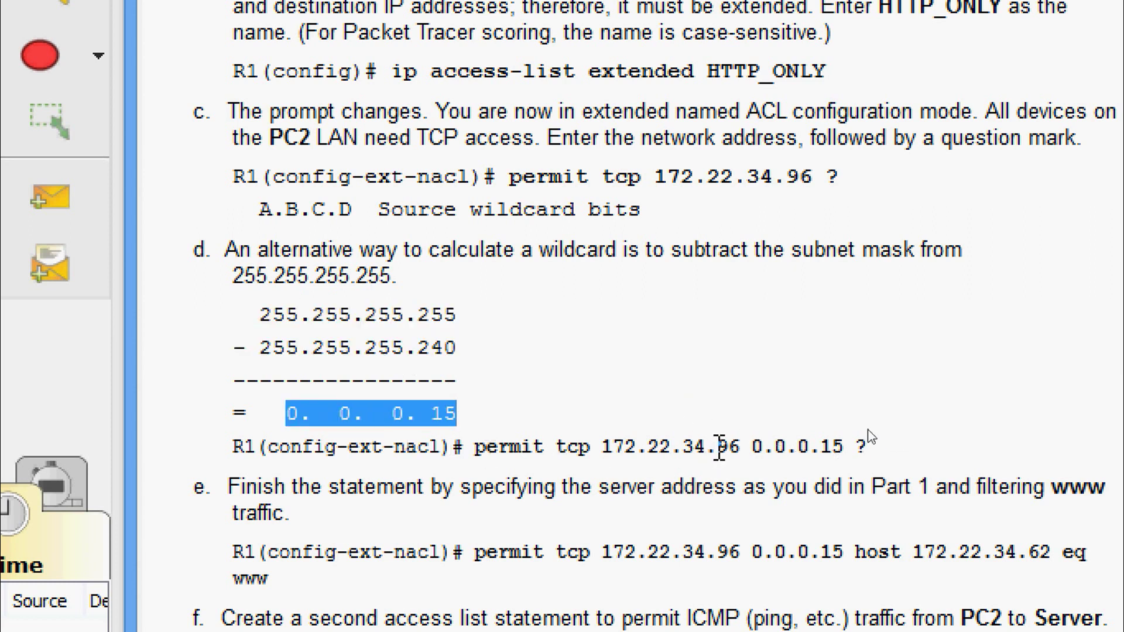
{"action": "left_click_drag", "start_coordinate": [752, 448], "coordinate": [867, 448]}
Enter permit tcp 172.22.34.96 0.0.0.15 host 172.22.34.62 eq www in HTTP_ONLY.
{"action": "left_click", "coordinate": [884, 465]}
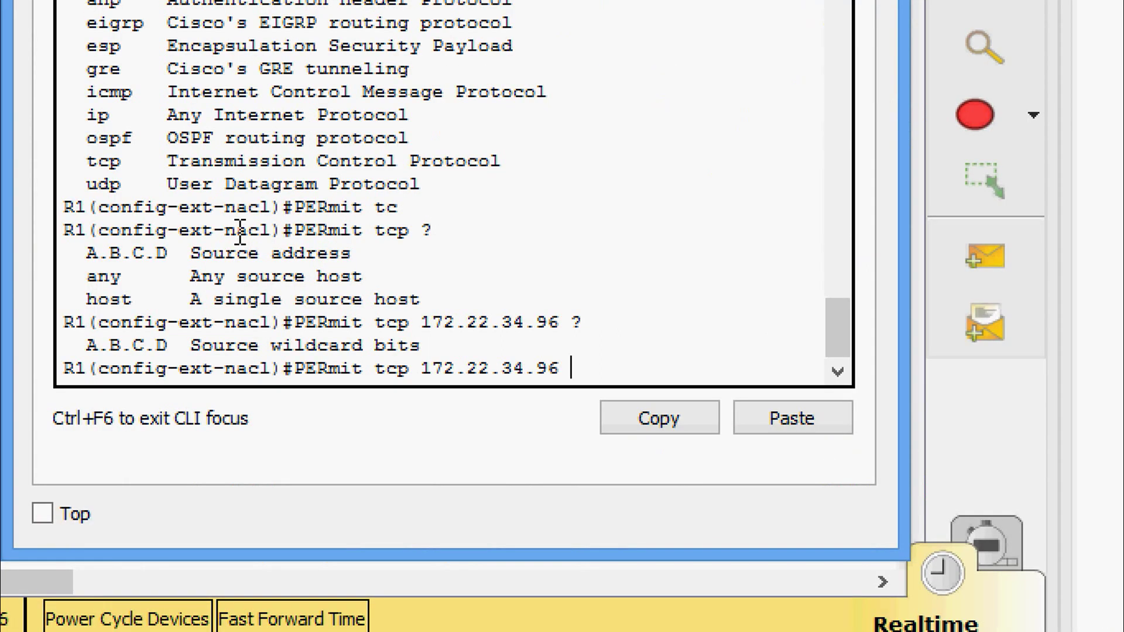
{"action": "type", "text": "0.0.0.15"}
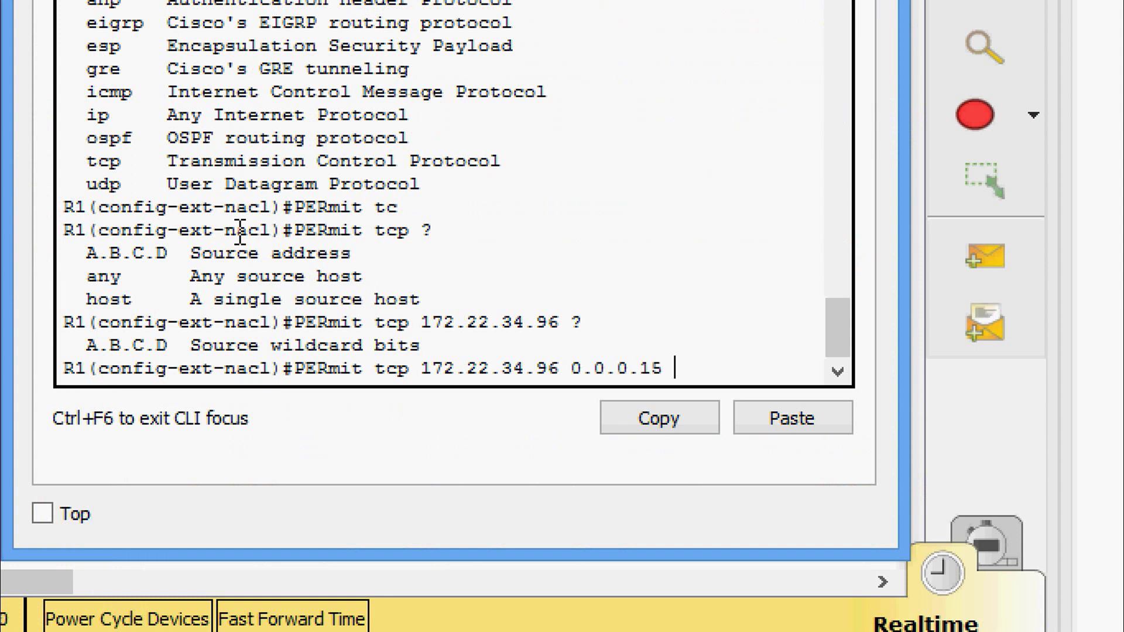
{"action": "type", "text": " ?"}
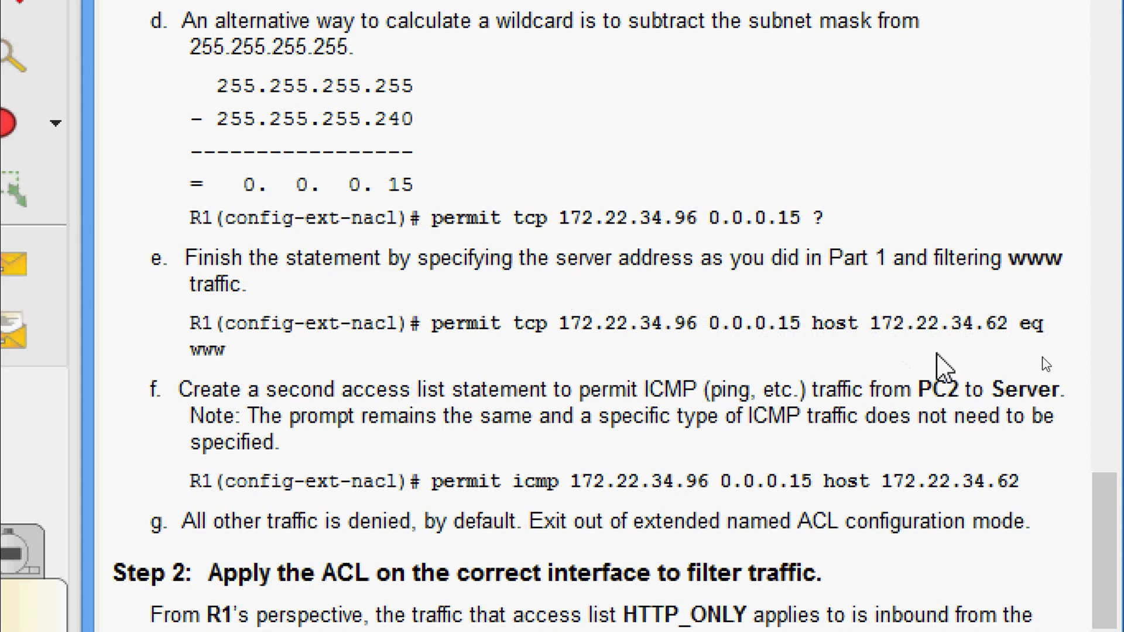
{"action": "left_click_drag", "start_coordinate": [1020, 324], "coordinate": [1044, 323]}
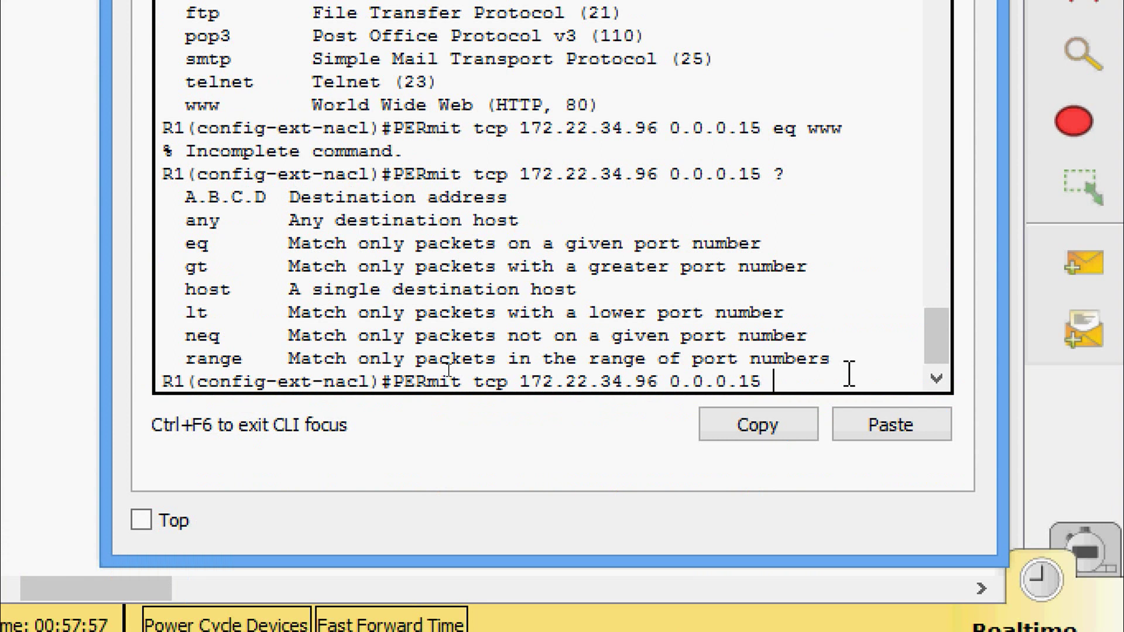
{"action": "type", "text": "ho"}
{"action": "key", "text": "Tab"}
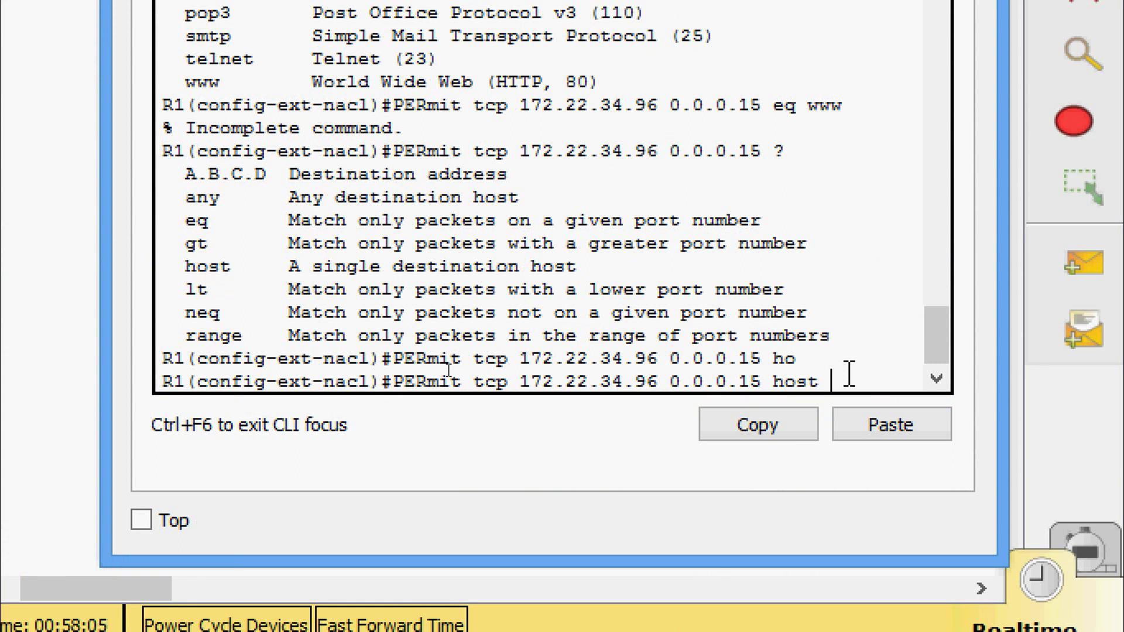
{"action": "type", "text": "172.22.34"}
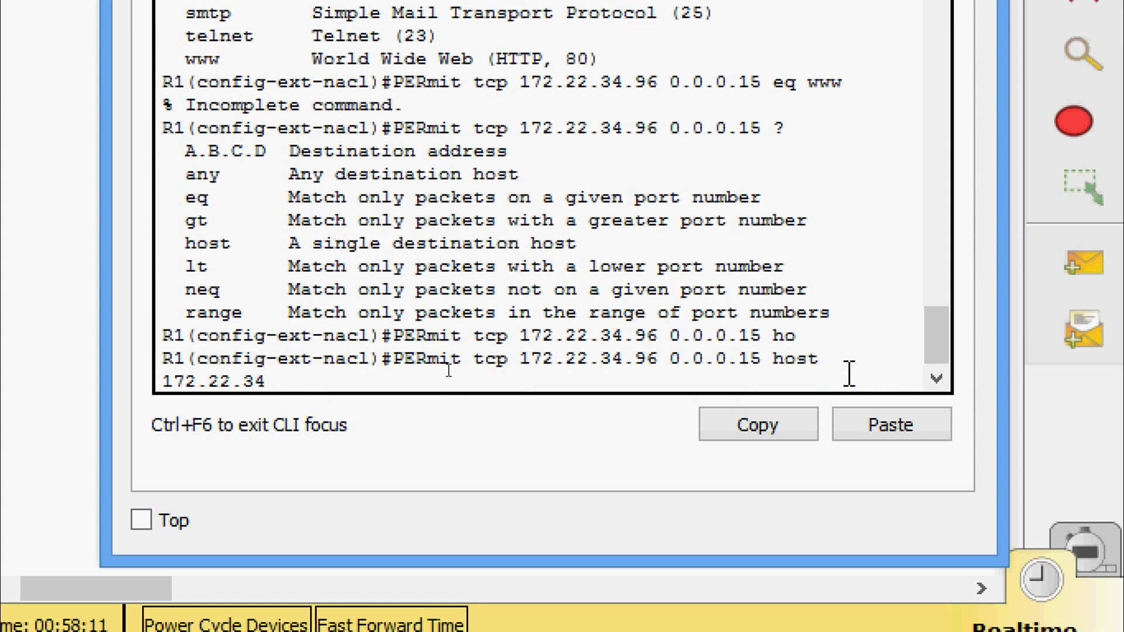
{"action": "type", "text": ".62 ?"}
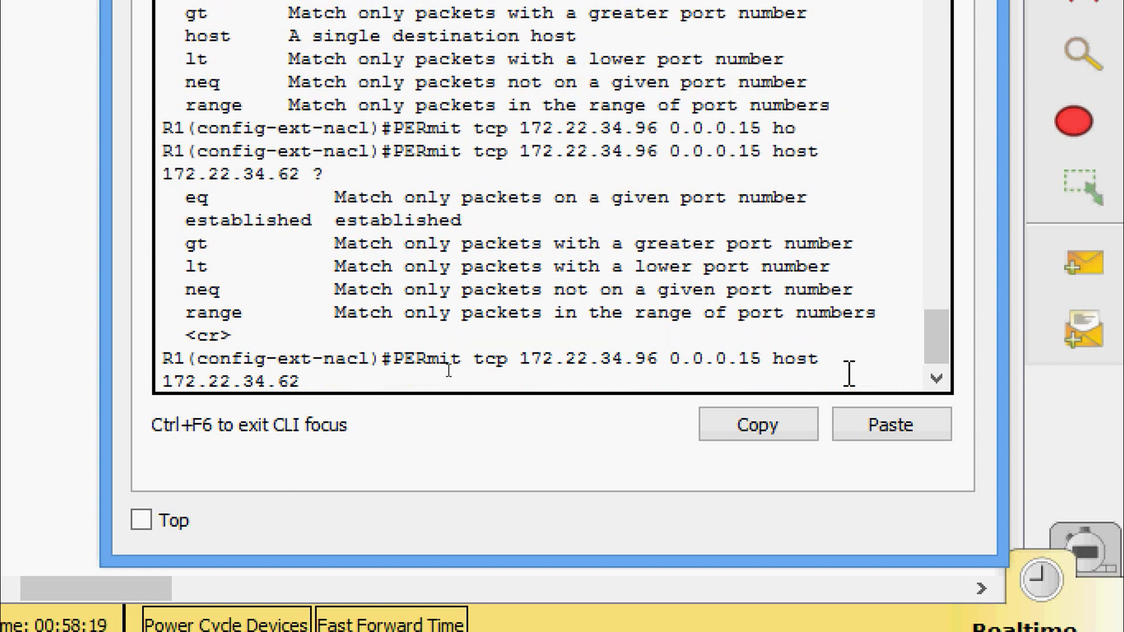
{"action": "type", "text": "eq ?"}
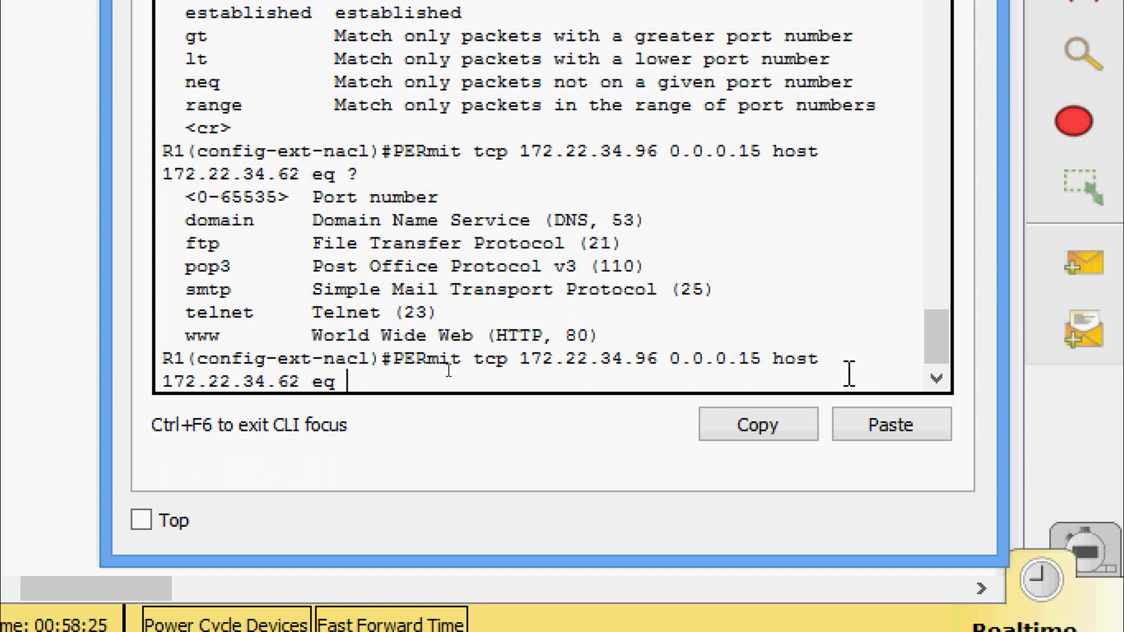
{"action": "type", "text": "www"}
{"action": "key", "text": "Return"}
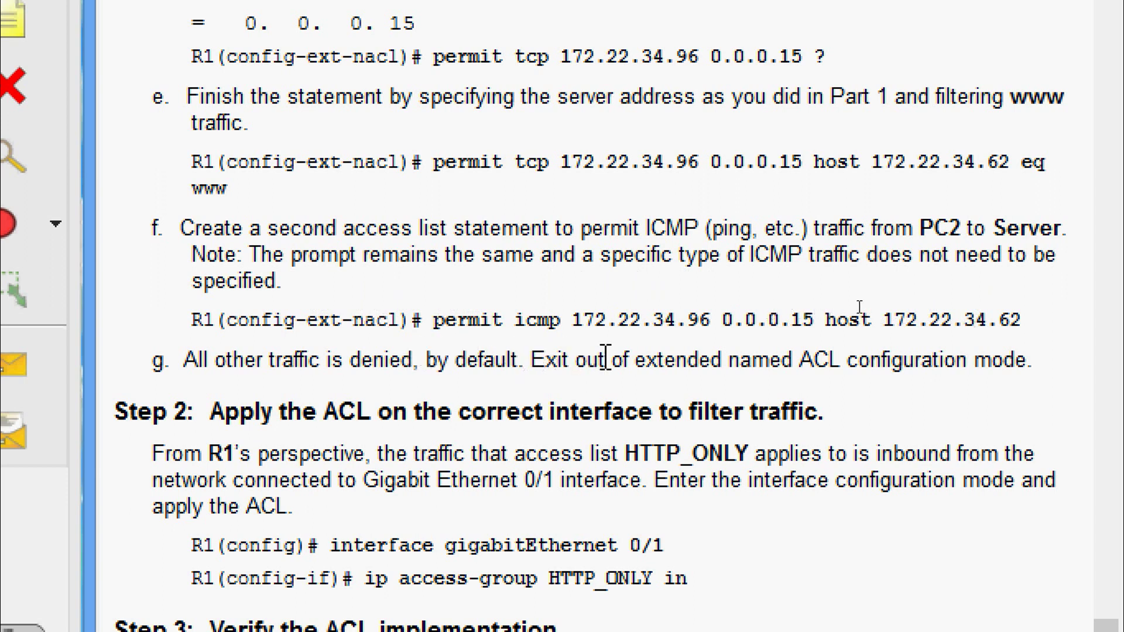
Check the ICMP example's source address and return to R1's command line.
{"action": "left_click_drag", "start_coordinate": [571, 321], "coordinate": [1029, 329]}
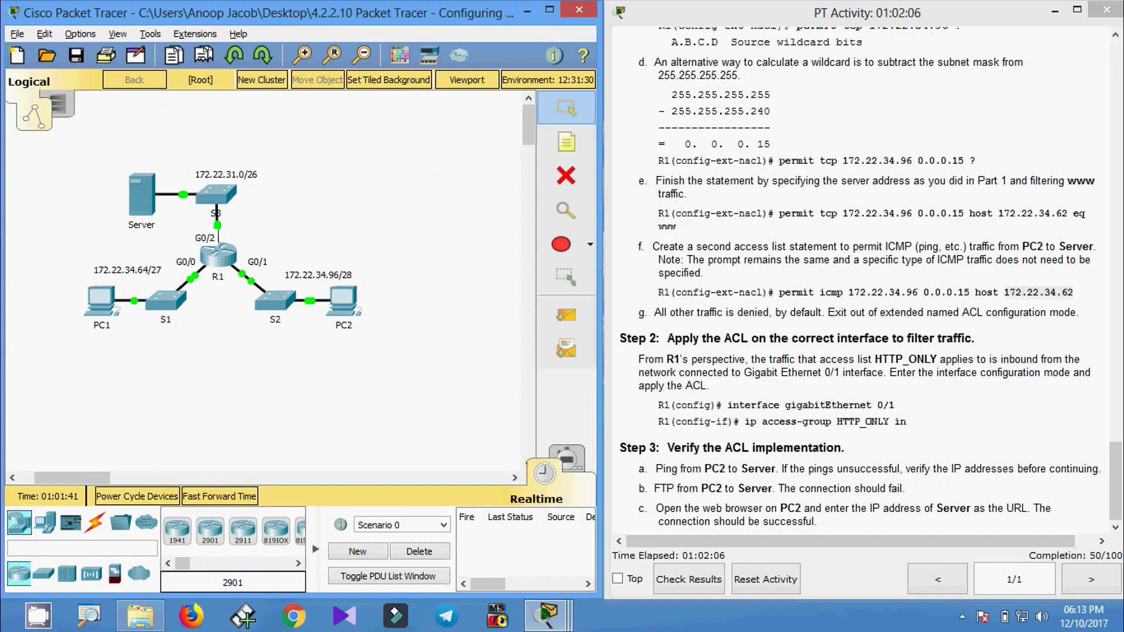
{"action": "left_click", "coordinate": [218, 255]}
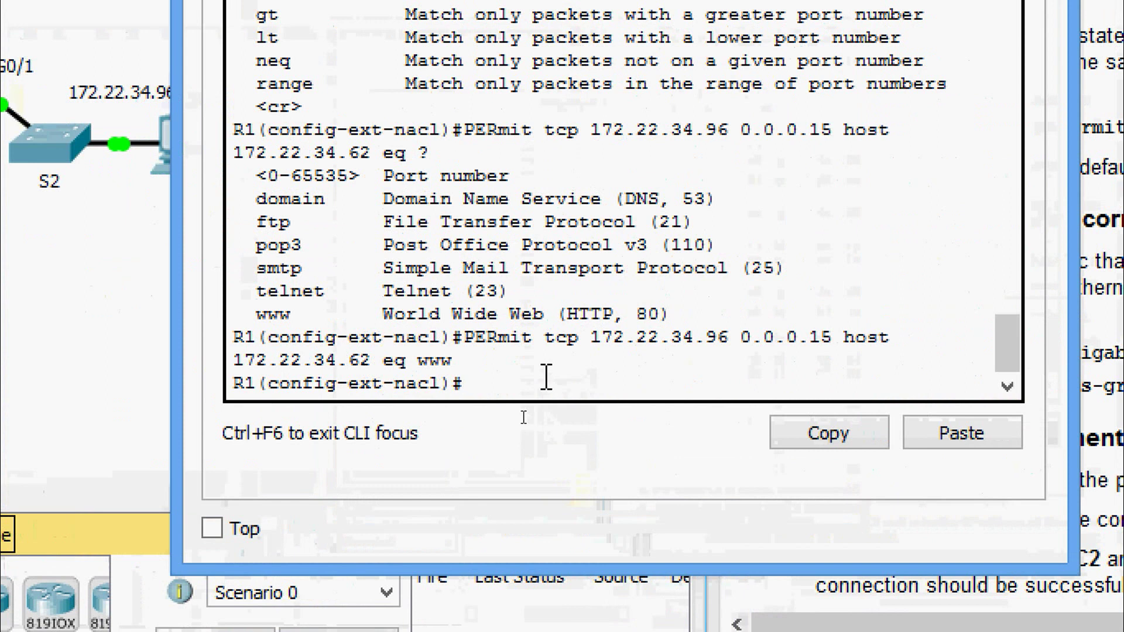
Enter permit icmp 172.22.34.96 0.0.0.15 host 172.22.34.62 in HTTP_ONLY.
{"action": "type", "text": "per"}
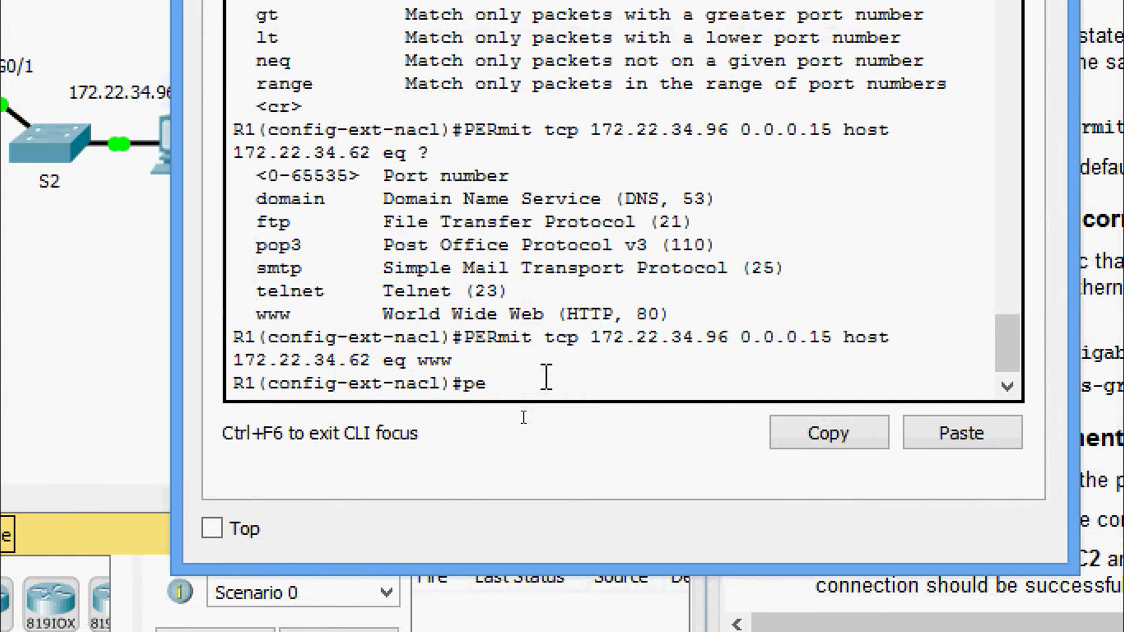
{"action": "key", "text": "Tab"}
{"action": "type", "text": "ic"}
{"action": "key", "text": "Tab"}
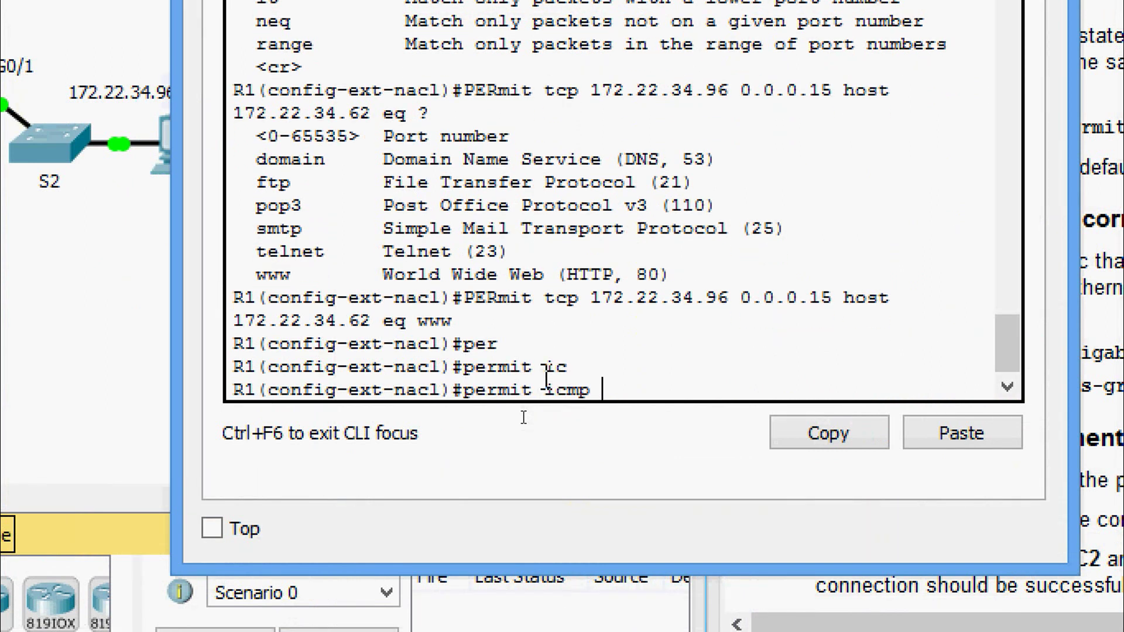
{"action": "type", "text": "?"}
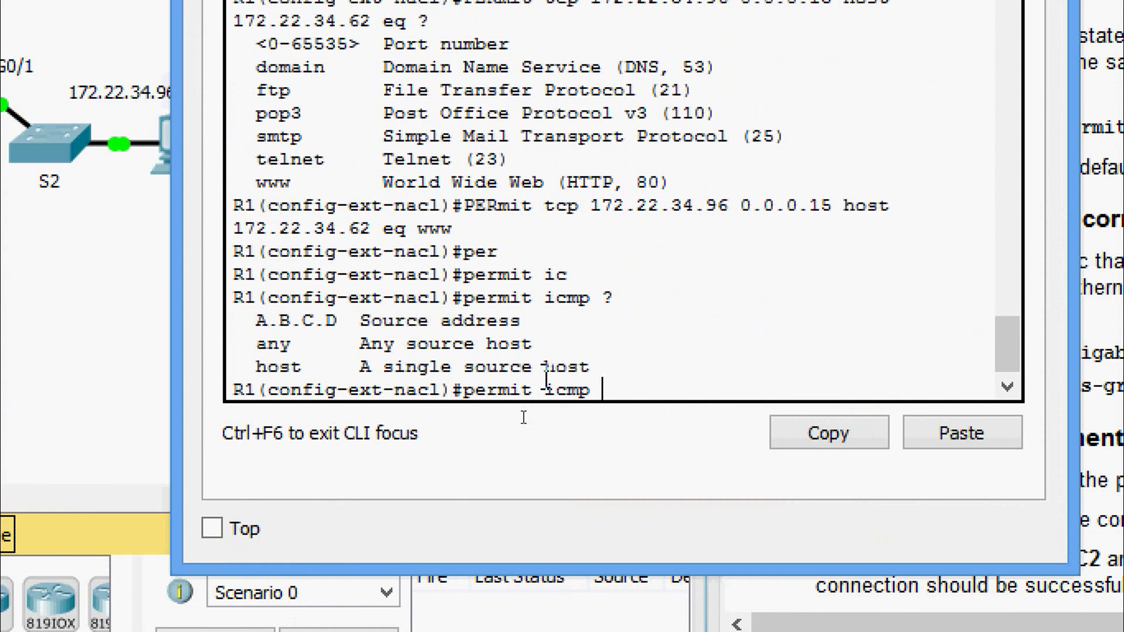
{"action": "type", "text": "172.22.34."}
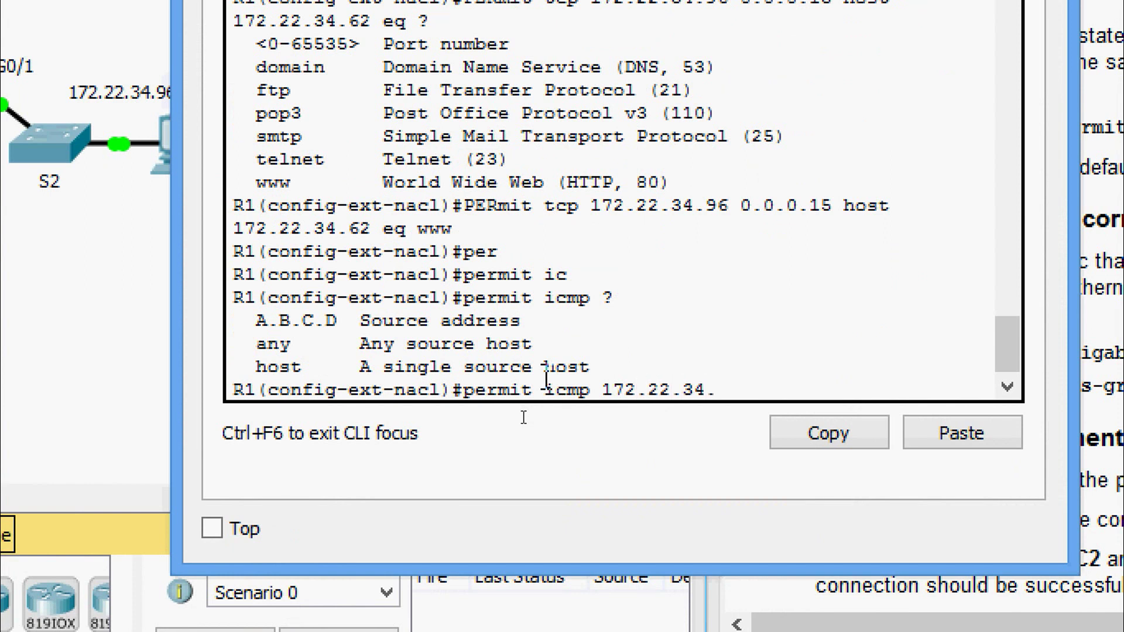
{"action": "type", "text": "96 ?"}
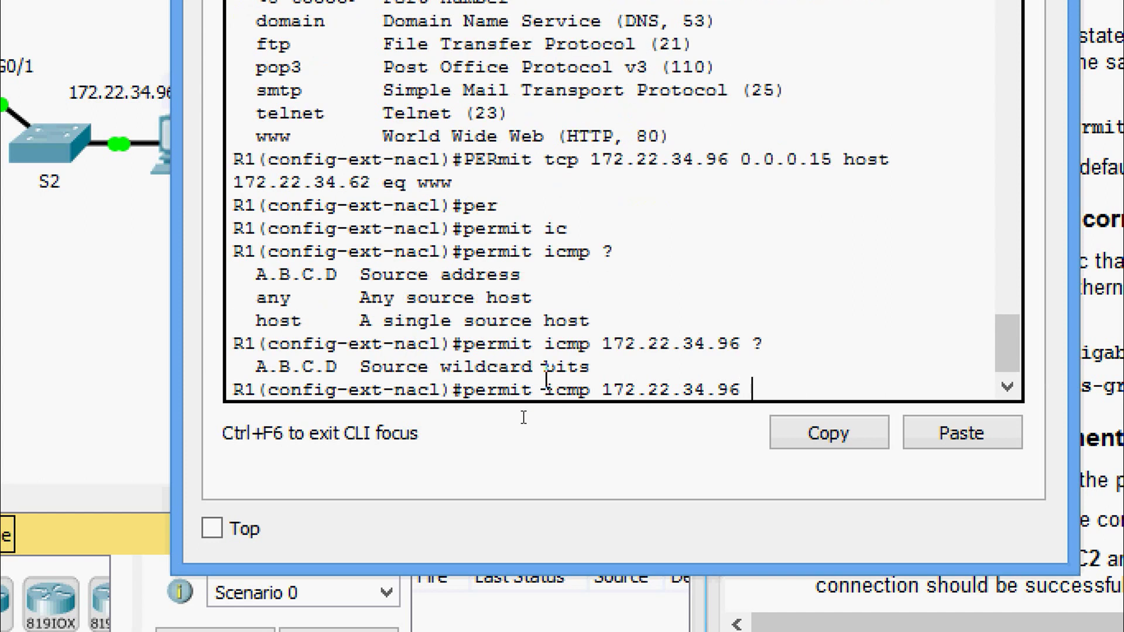
{"action": "type", "text": "0.0.0.15 "}
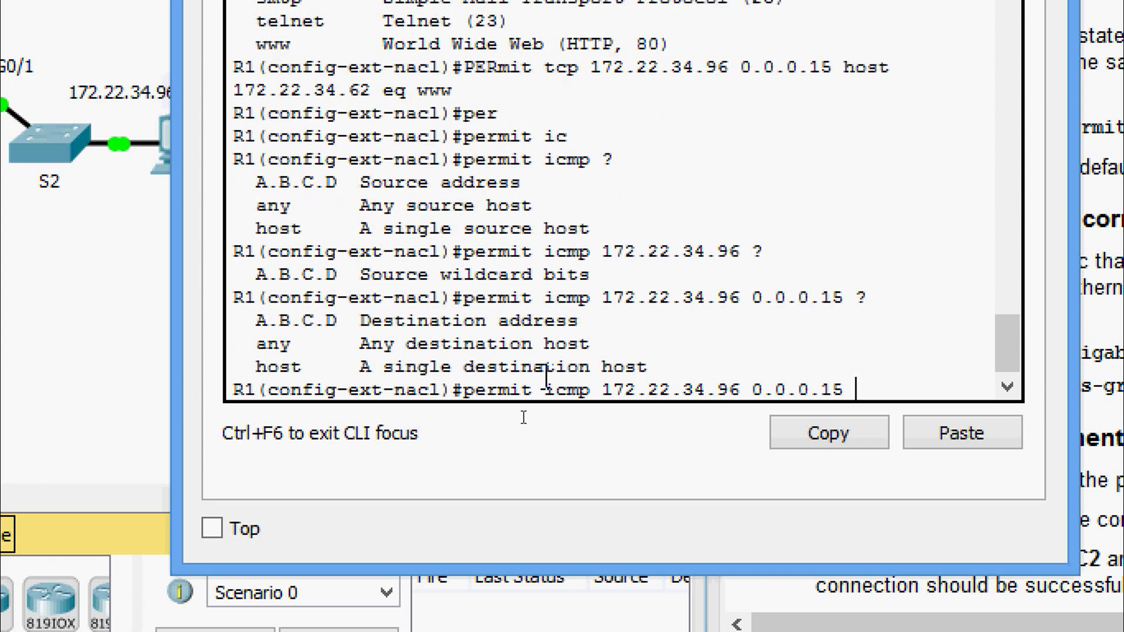
{"action": "type", "text": "?hos"}
{"action": "key", "text": "Tab"}
{"action": "type", "text": "?"}
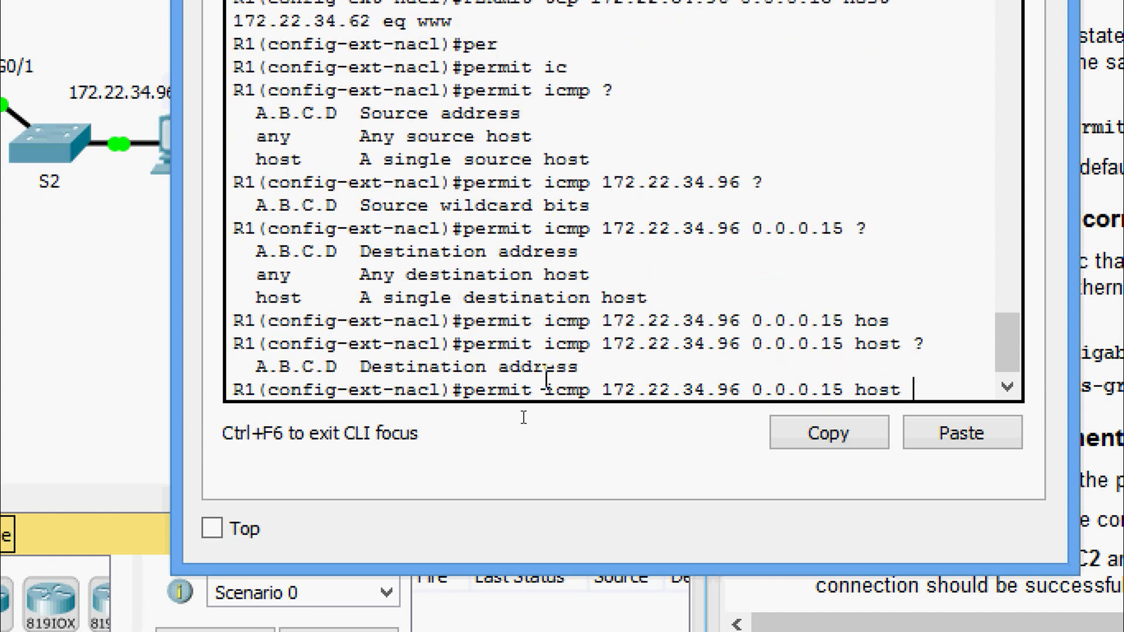
{"action": "type", "text": "172.22.34."}
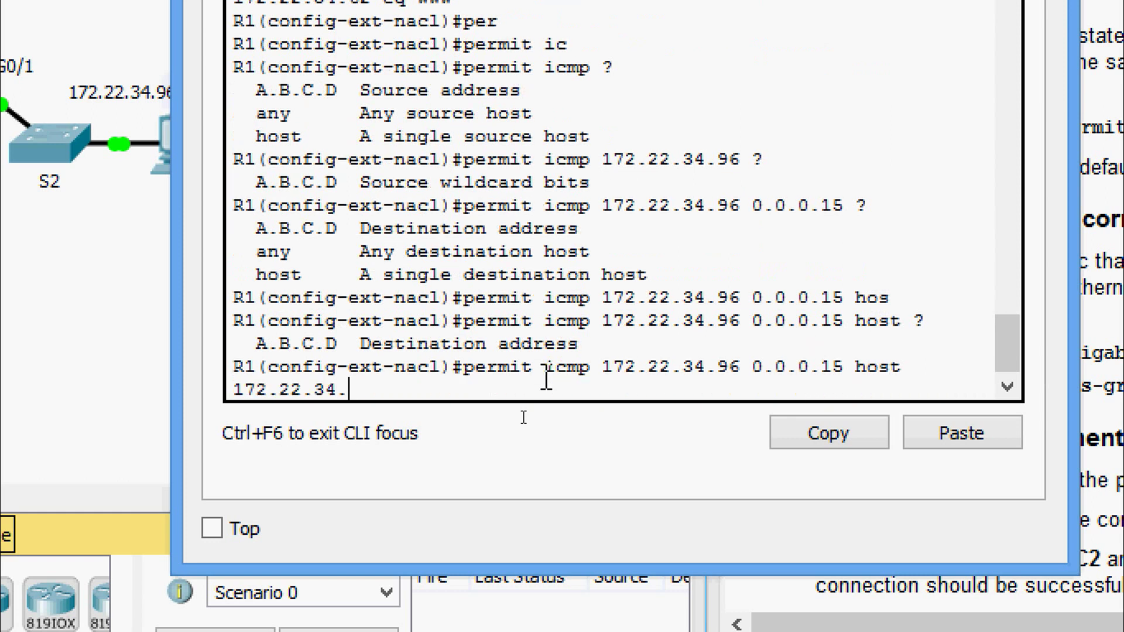
{"action": "type", "text": "62"}
{"action": "key", "text": "Return"}
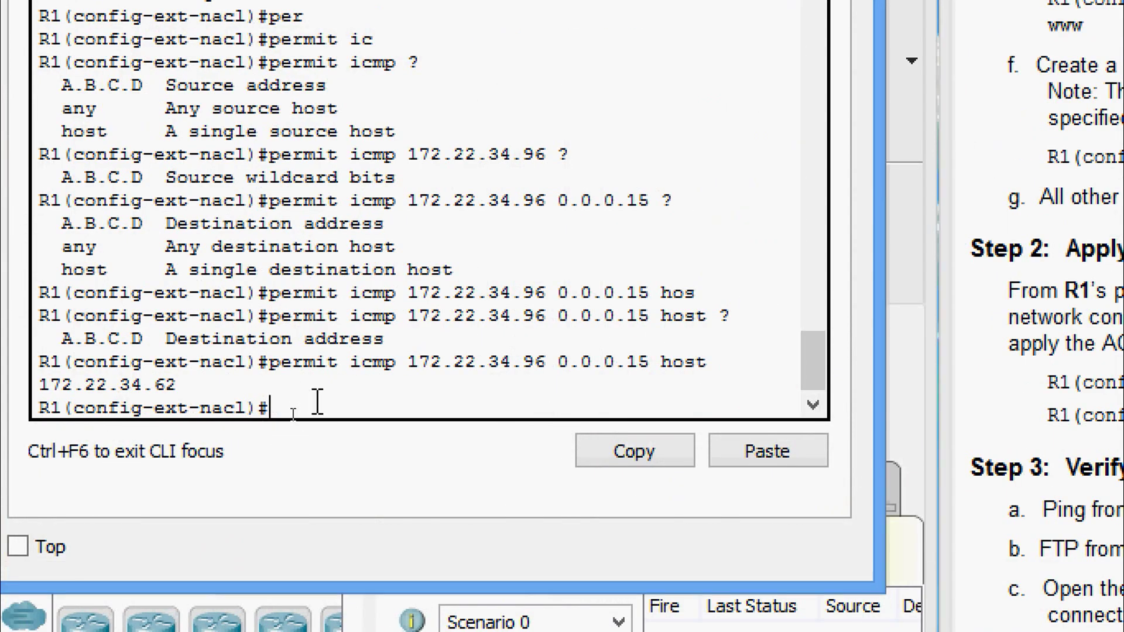
Exit HTTP_ONLY configuration with Ctrl+Z to reach the R1# prompt.
{"action": "key", "text": "ctrl+z"}
{"action": "key", "text": "Return"}
{"action": "key", "text": "Return"}
{"action": "key", "text": "Return"}
{"action": "key", "text": "Return"}
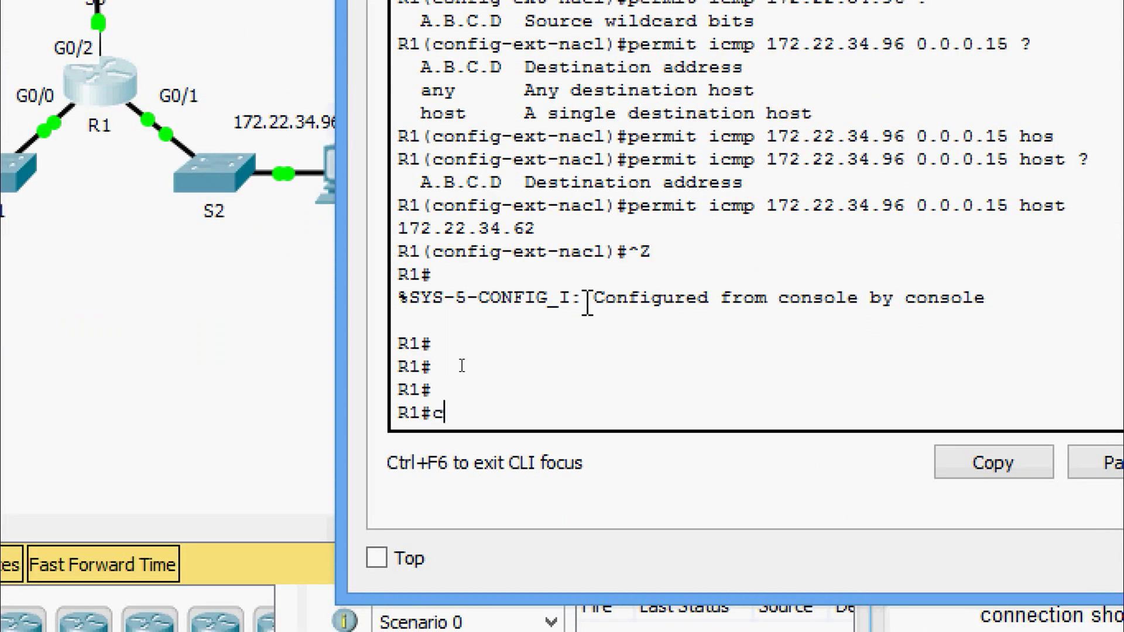
On R1, enter global configuration and then interface GigabitEthernet 0/1 configuration.
{"action": "type", "text": "onf"}
{"action": "key", "text": "Tab"}
{"action": "type", "text": "terminal"}
{"action": "key", "text": "Return"}
{"action": "key", "text": "Return"}
{"action": "type", "text": "inter"}
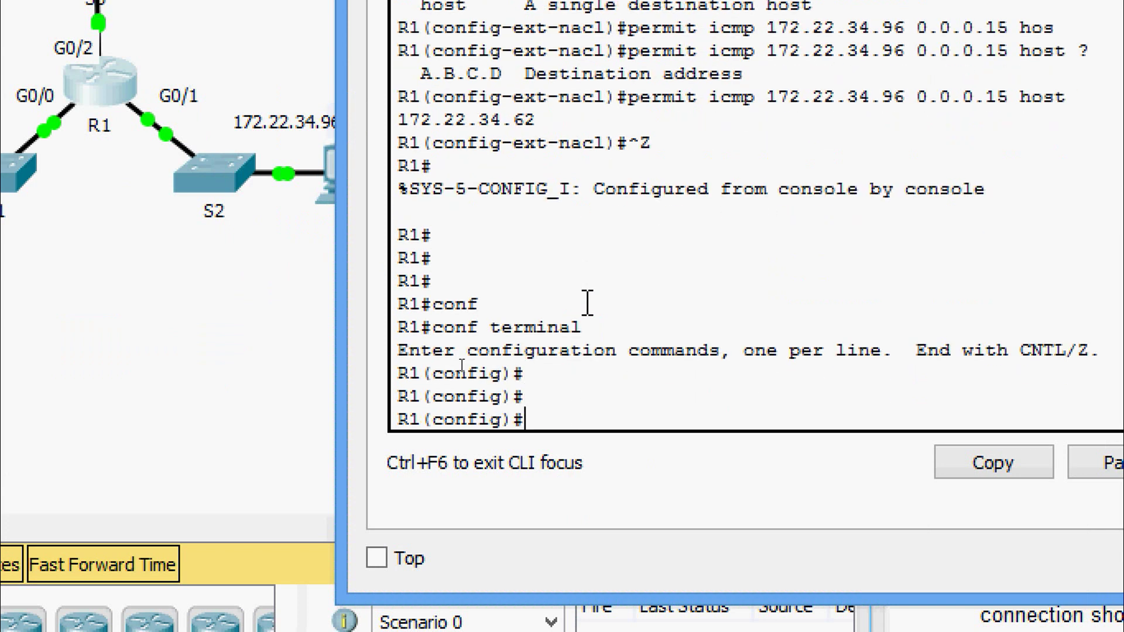
{"action": "key", "text": "Tab"}
{"action": "type", "text": "gi"}
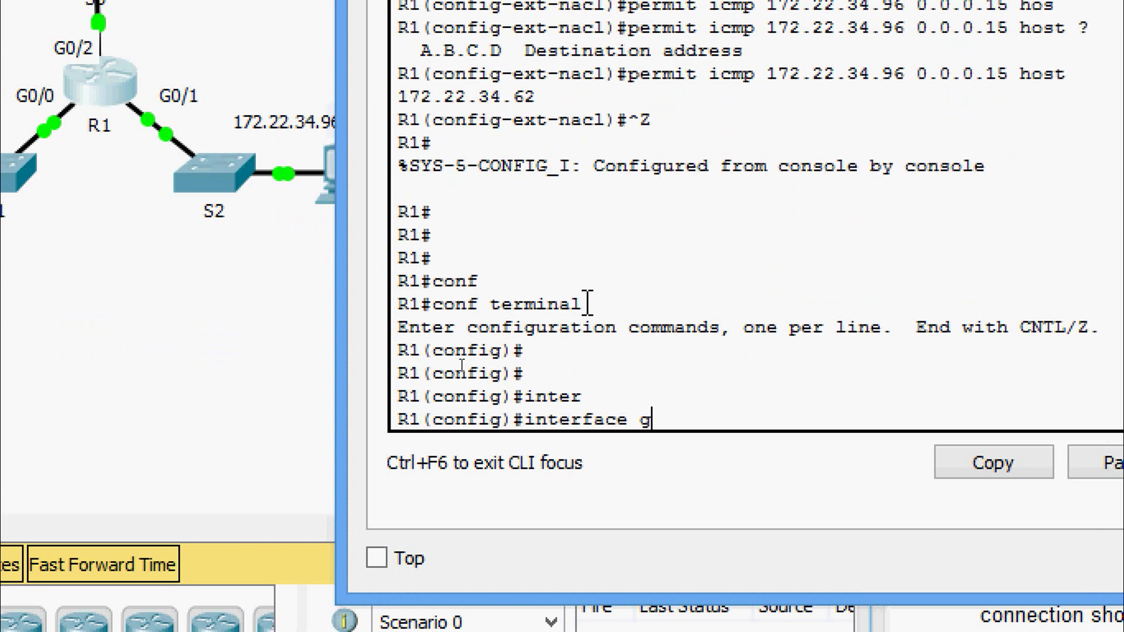
{"action": "key", "text": "Tab"}
{"action": "type", "text": "0/"}
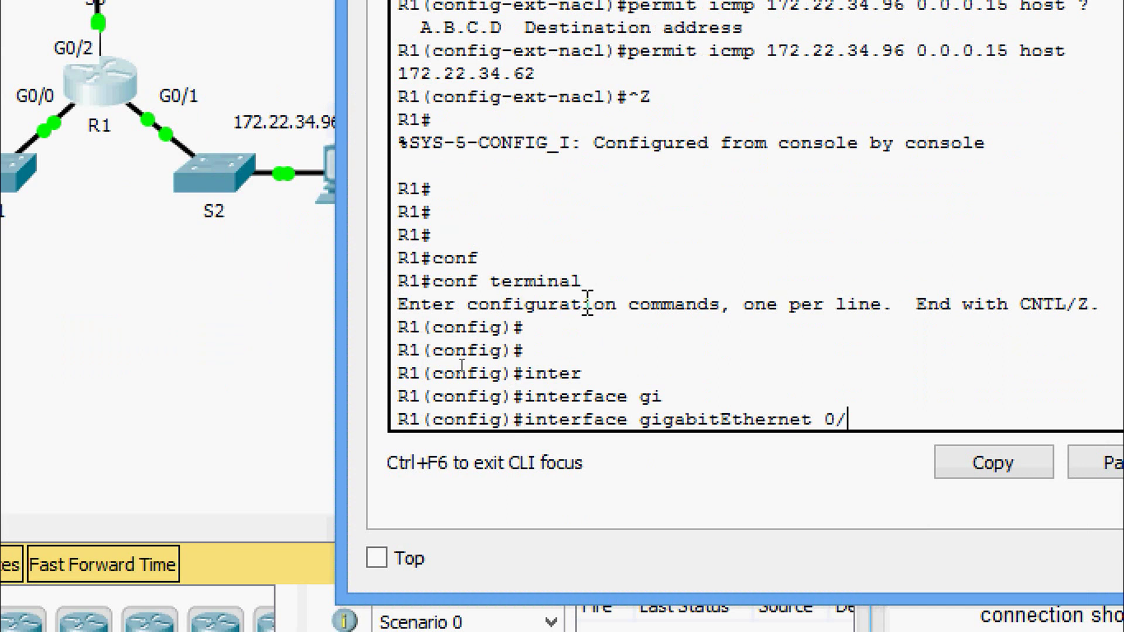
{"action": "type", "text": "1"}
{"action": "key", "text": "Return"}
Apply access list HTTP_ONLY inbound with 'ip access-group HTTP_ONLY in'.
{"action": "type", "text": "ip "}
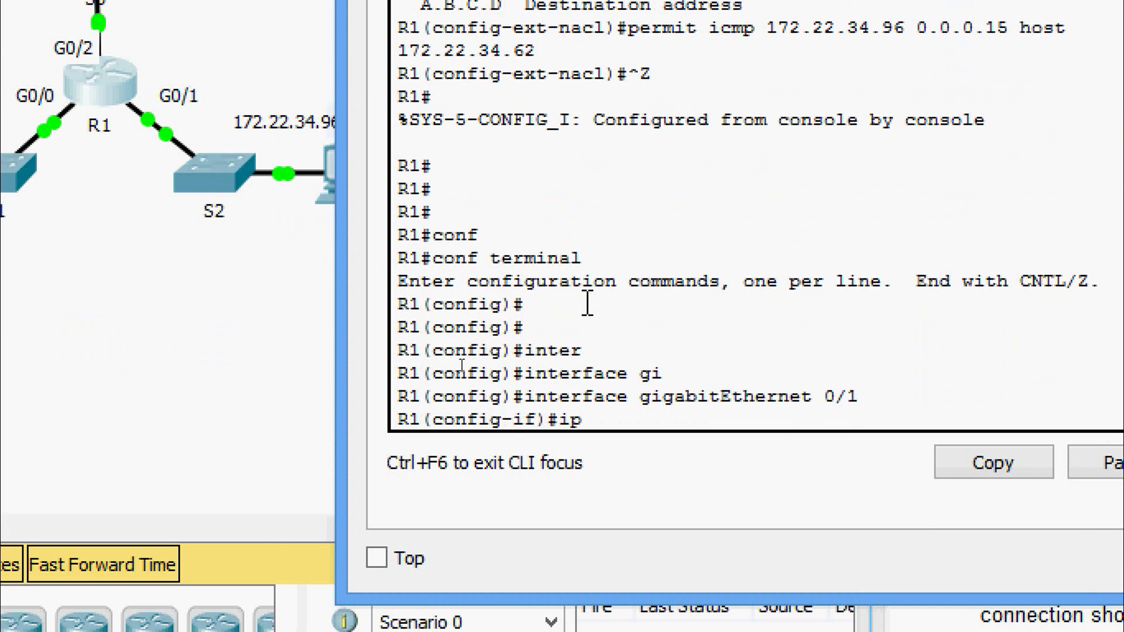
{"action": "type", "text": "ac"}
{"action": "key", "text": "Tab"}
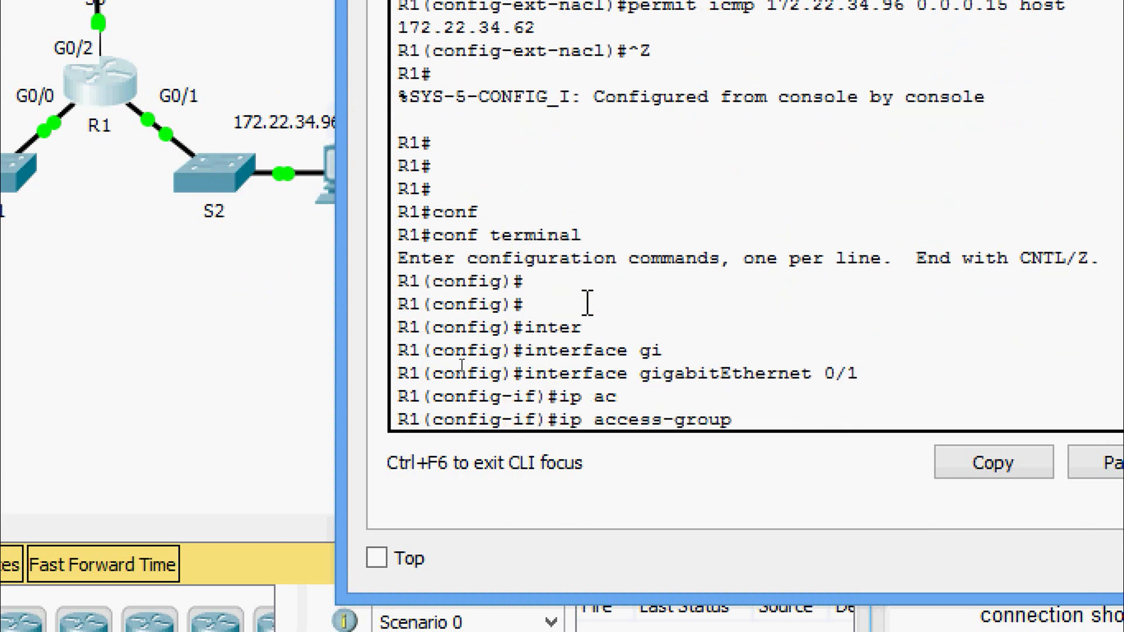
{"action": "type", "text": "?"}
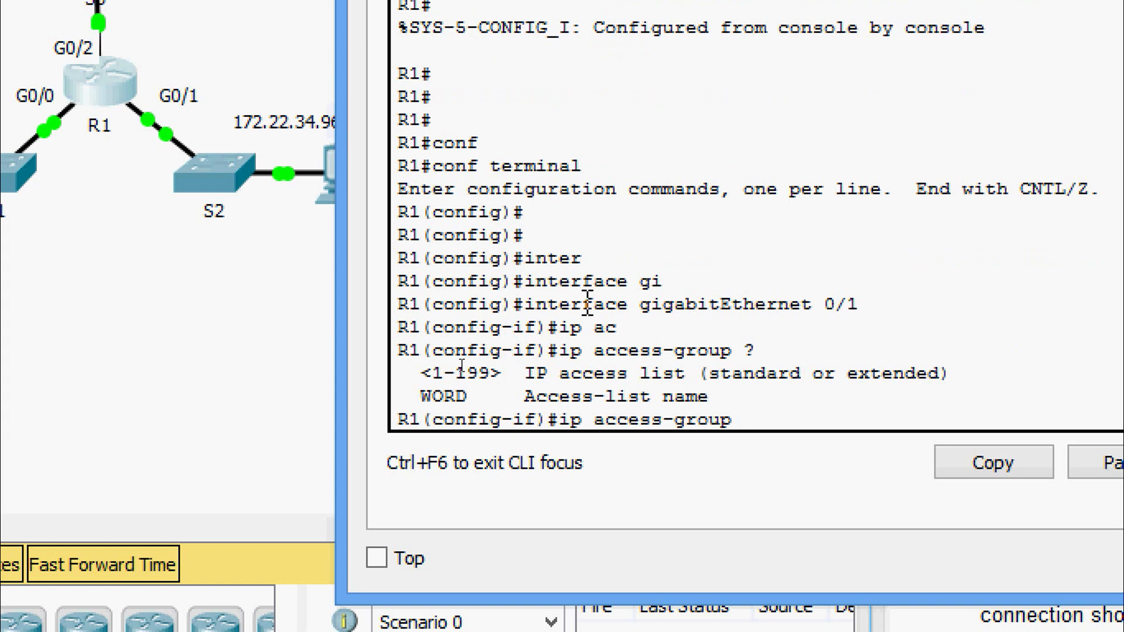
{"action": "type", "text": "HTTP_ONLY "}
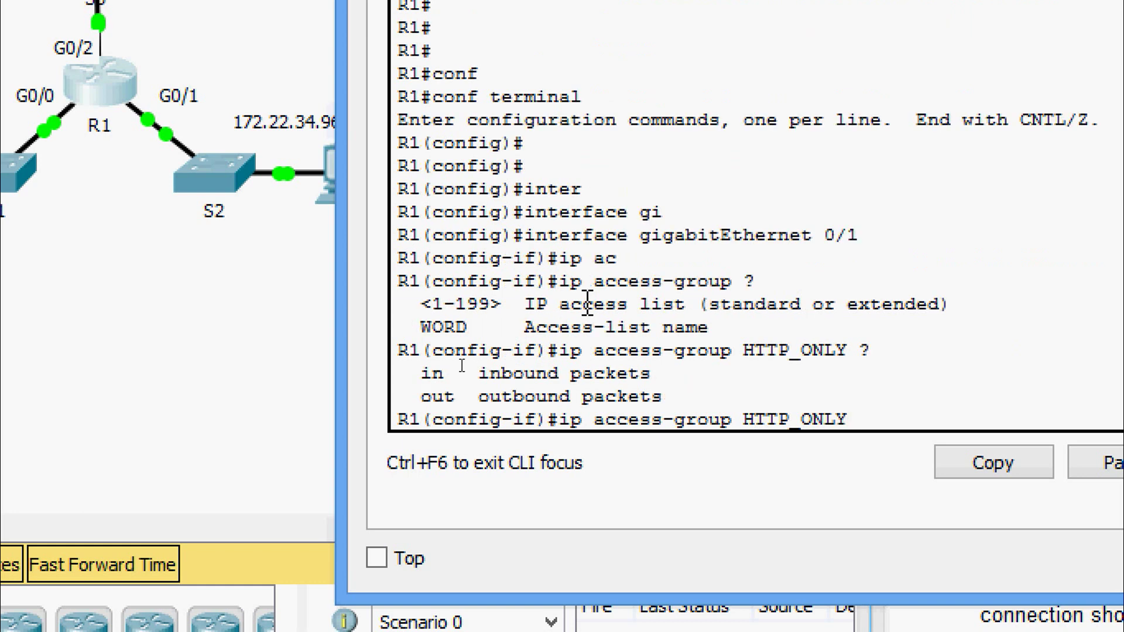
{"action": "type", "text": "?in"}
{"action": "key", "text": "Return"}
{"action": "key", "text": "Up"}
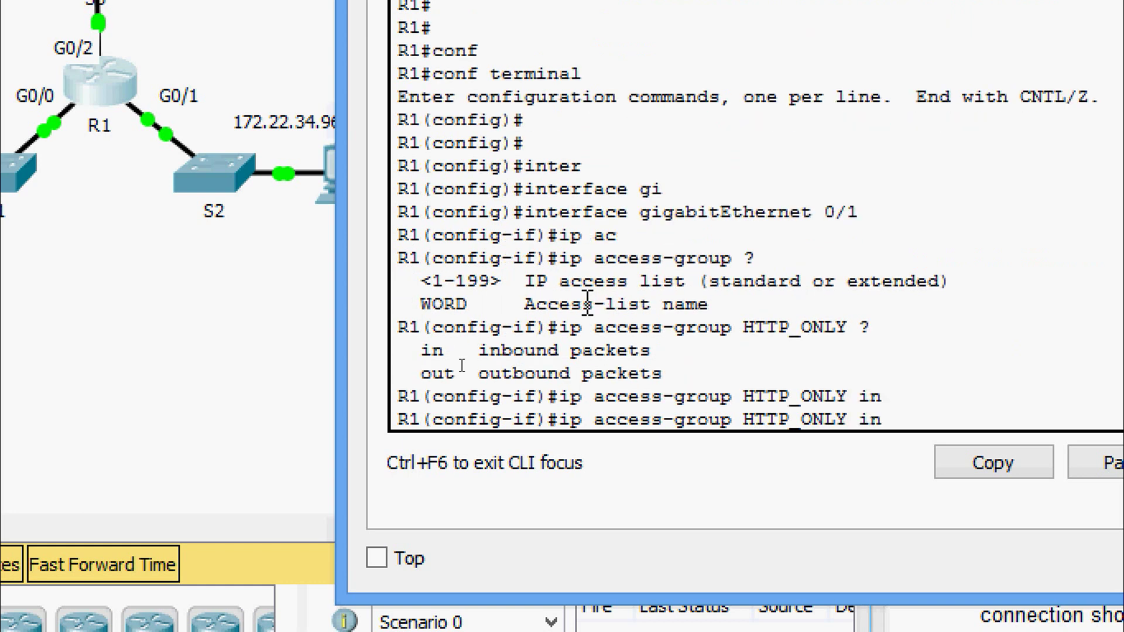
{"action": "key", "text": "Return"}
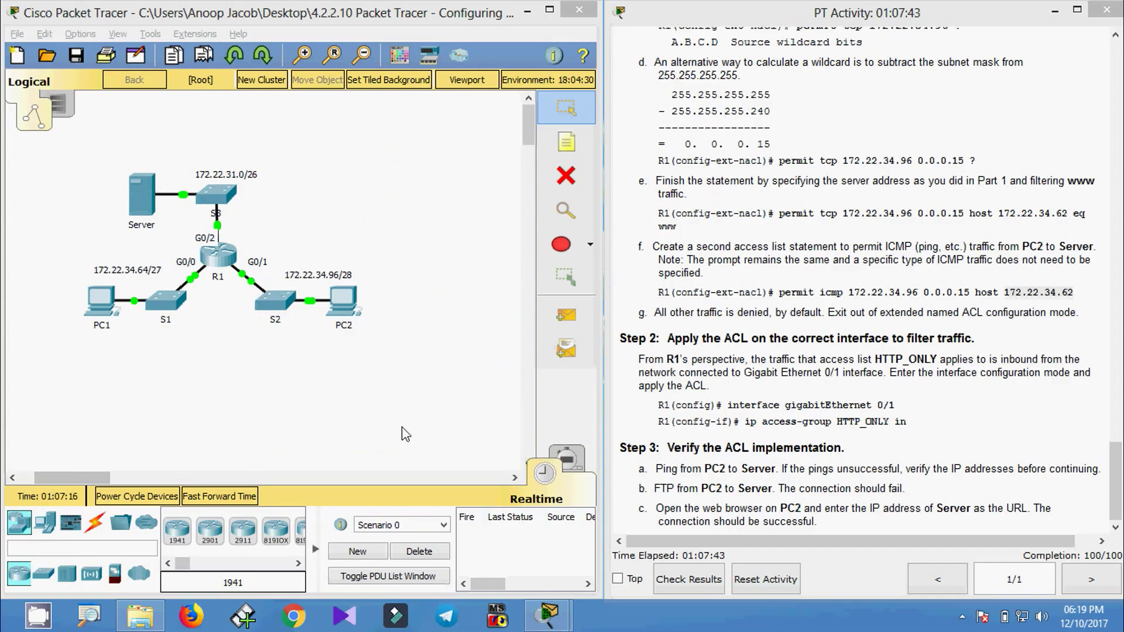
From PC2's Command Prompt, ping the server at 172.22.34.62 and get replies.
{"action": "left_click", "coordinate": [355, 323]}
{"action": "left_click", "coordinate": [659, 200]}
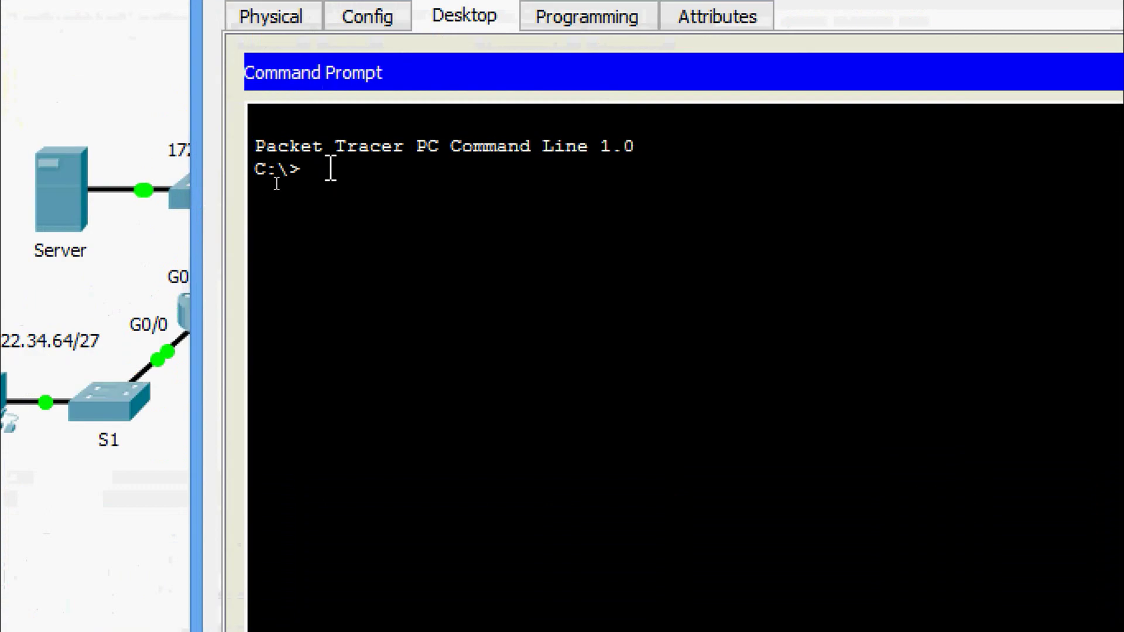
{"action": "type", "text": "ping"}
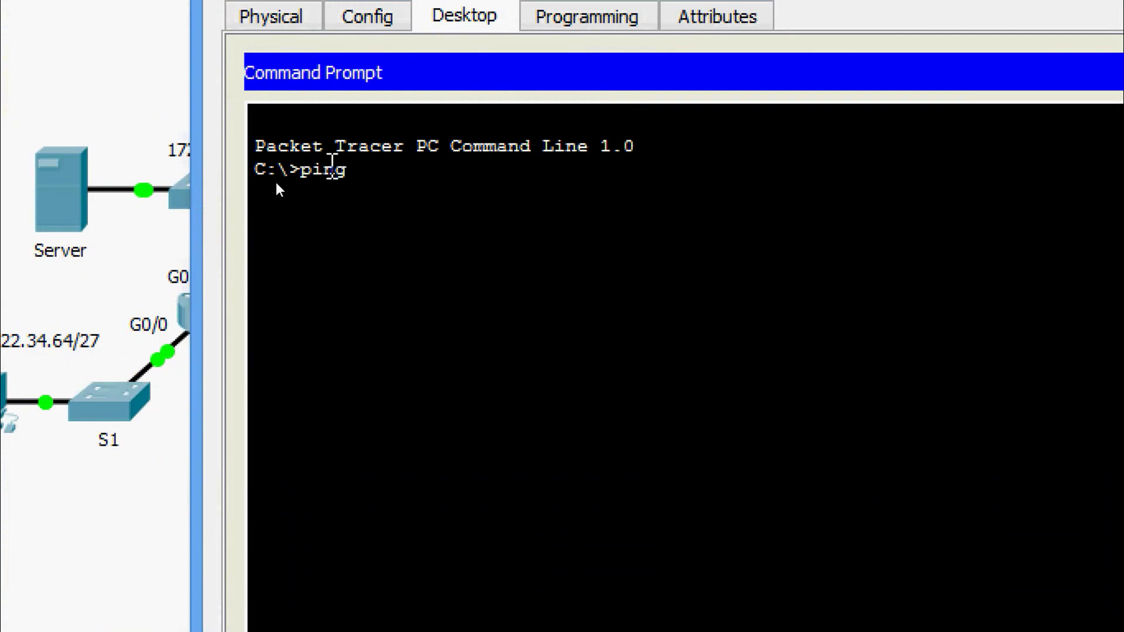
{"action": "right_click", "coordinate": [371, 169]}
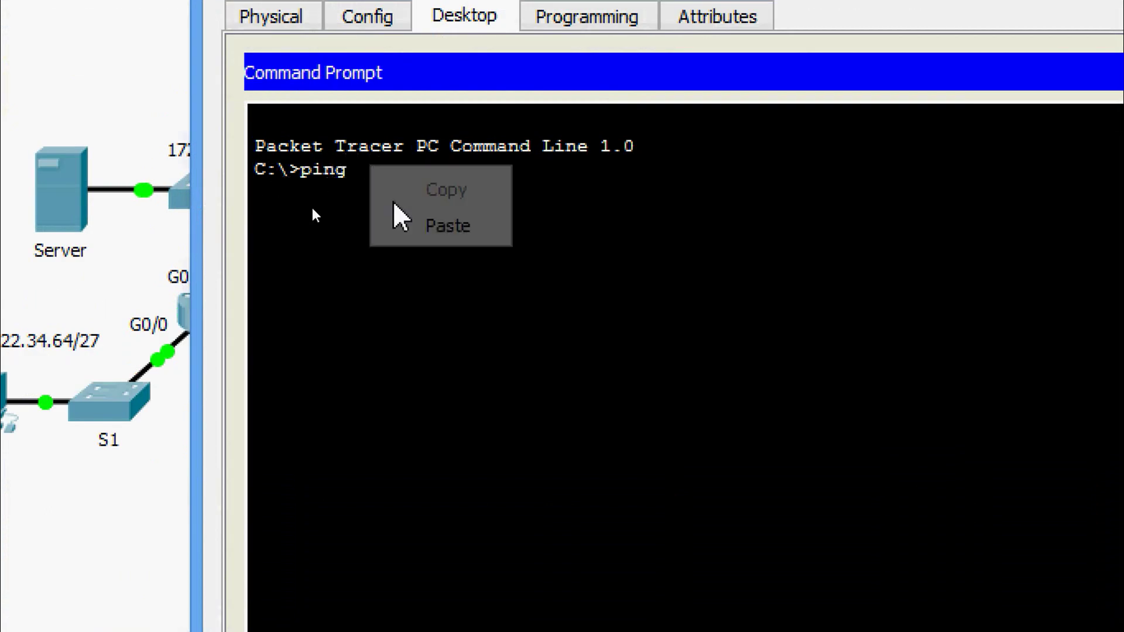
{"action": "left_click", "coordinate": [415, 233]}
{"action": "key", "text": "Return"}
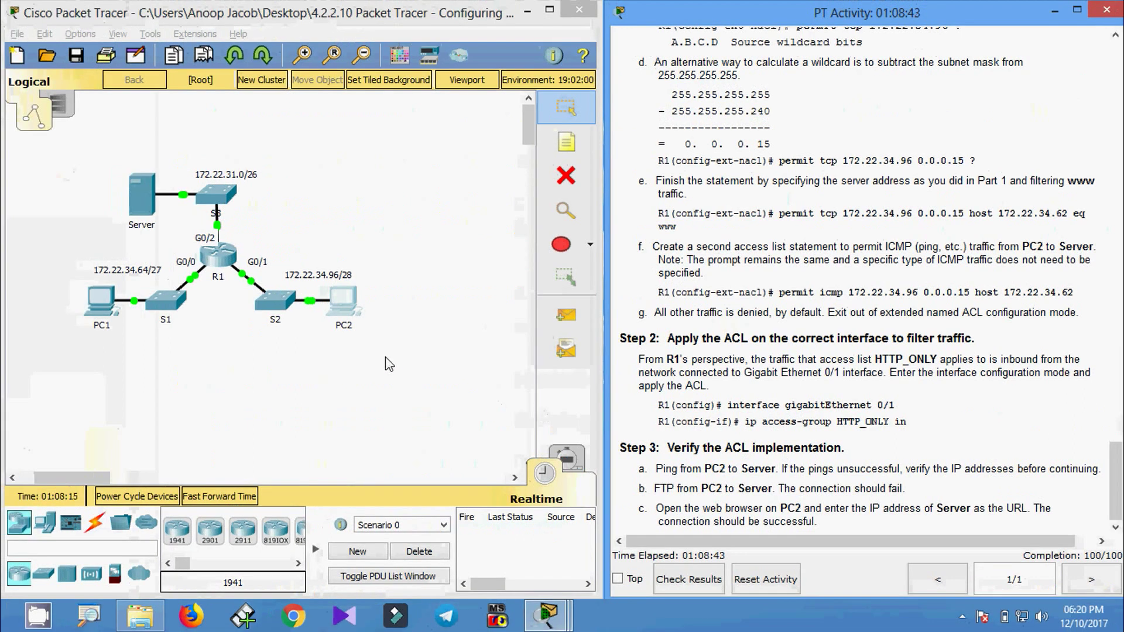
Run 'ftp 172.22.34.62' from PC2's Command Prompt and highlight the timeout error.
{"action": "left_click", "coordinate": [338, 313]}
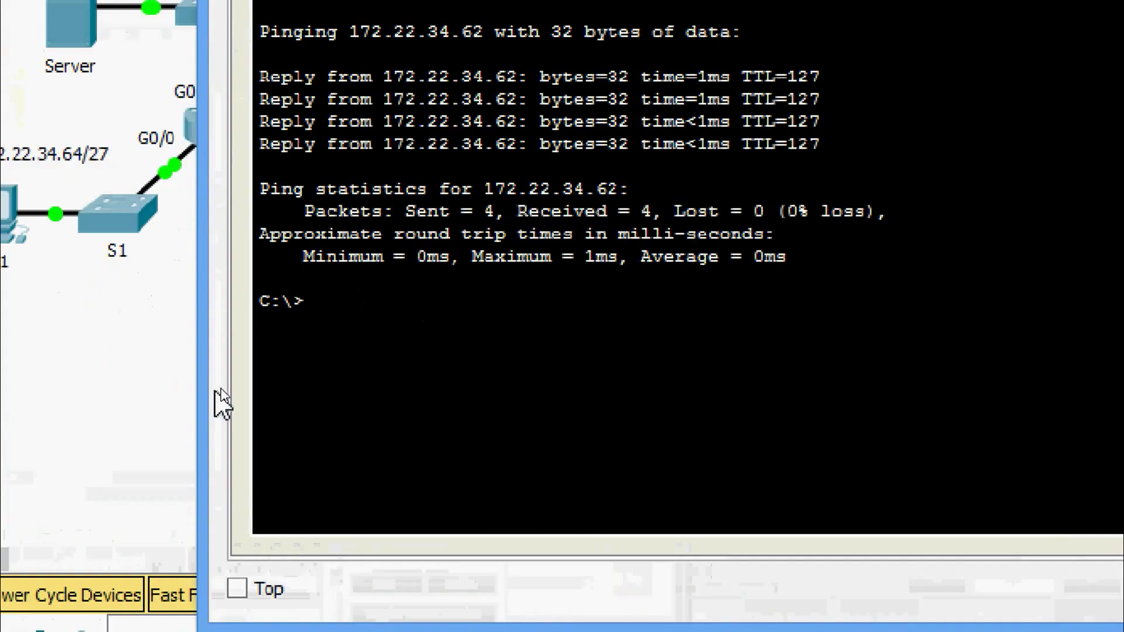
{"action": "type", "text": "f"}
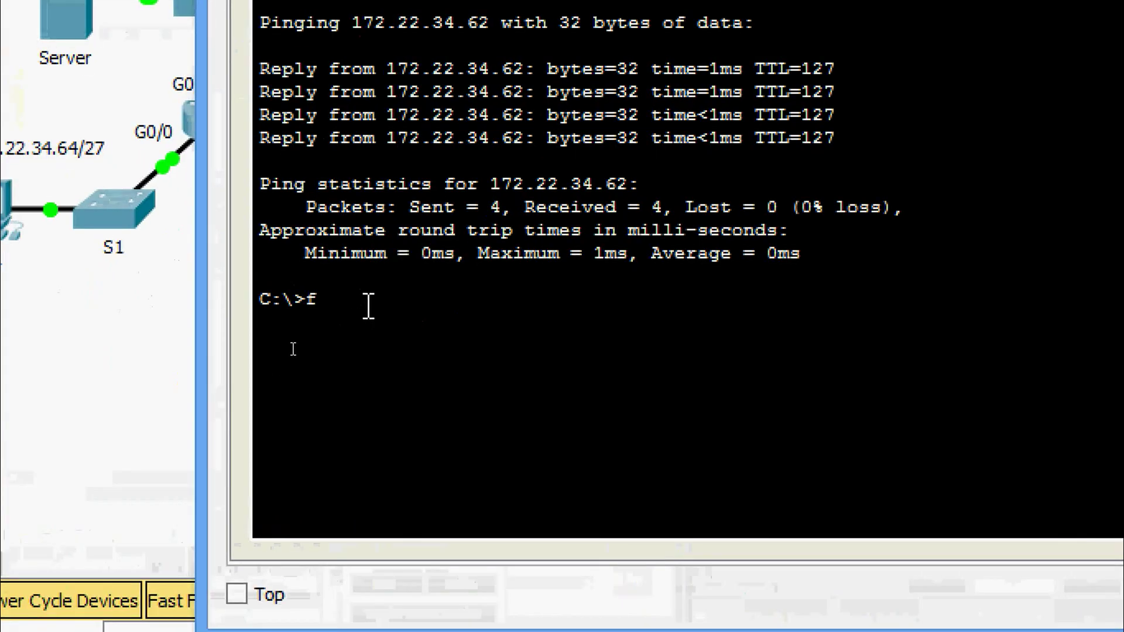
{"action": "type", "text": "tp"}
{"action": "right_click", "coordinate": [368, 305]}
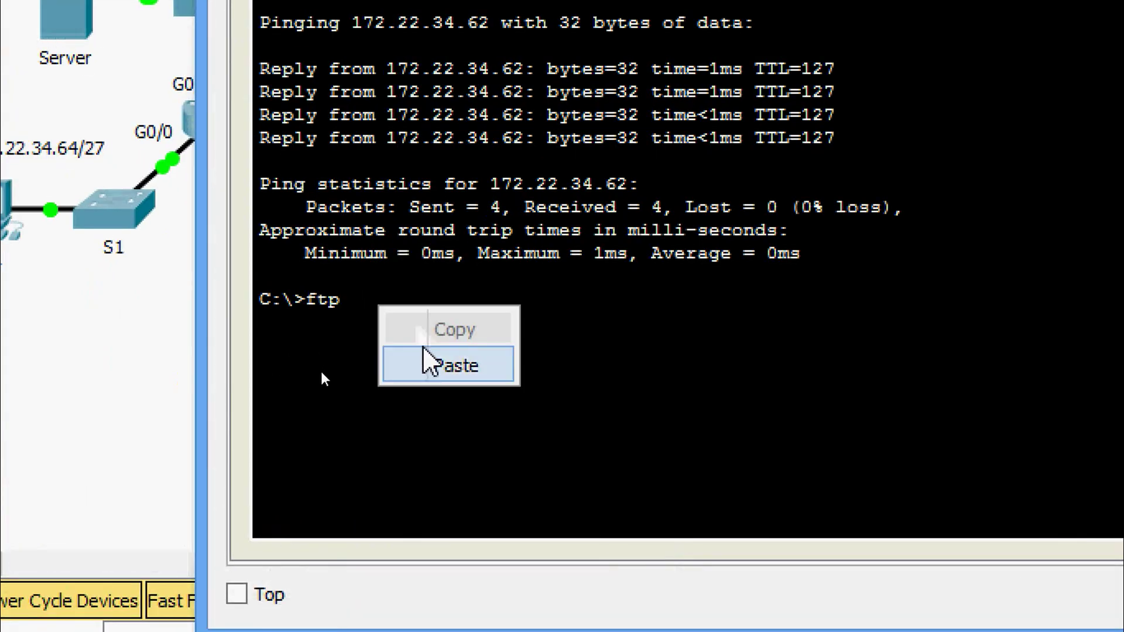
{"action": "left_click", "coordinate": [428, 354]}
{"action": "key", "text": "Return"}
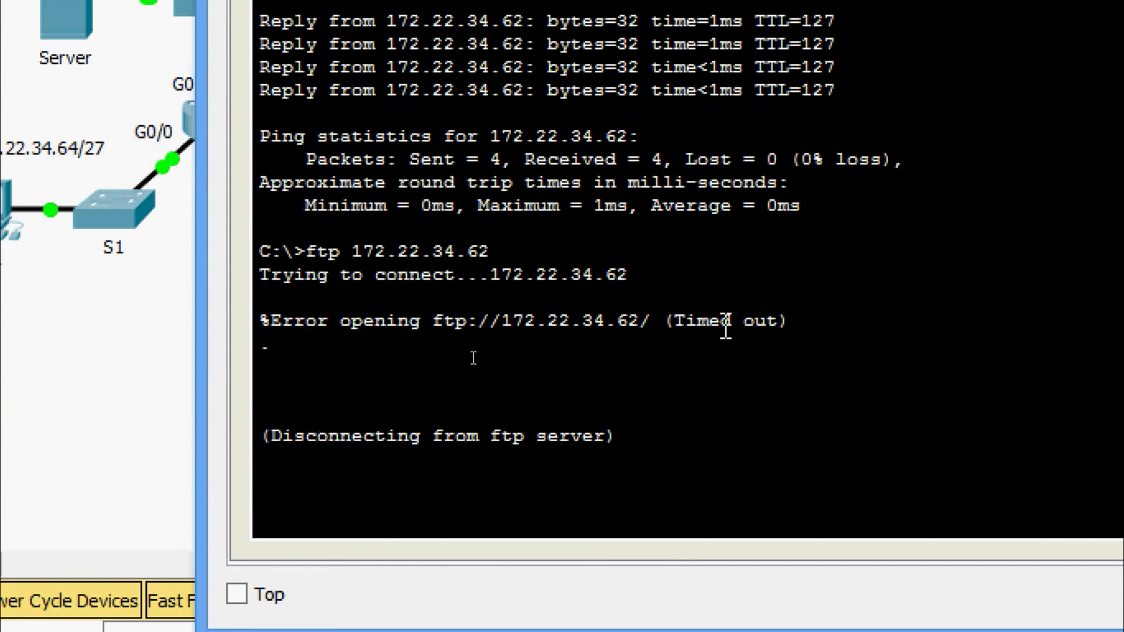
{"action": "left_click_drag", "start_coordinate": [686, 321], "coordinate": [783, 319]}
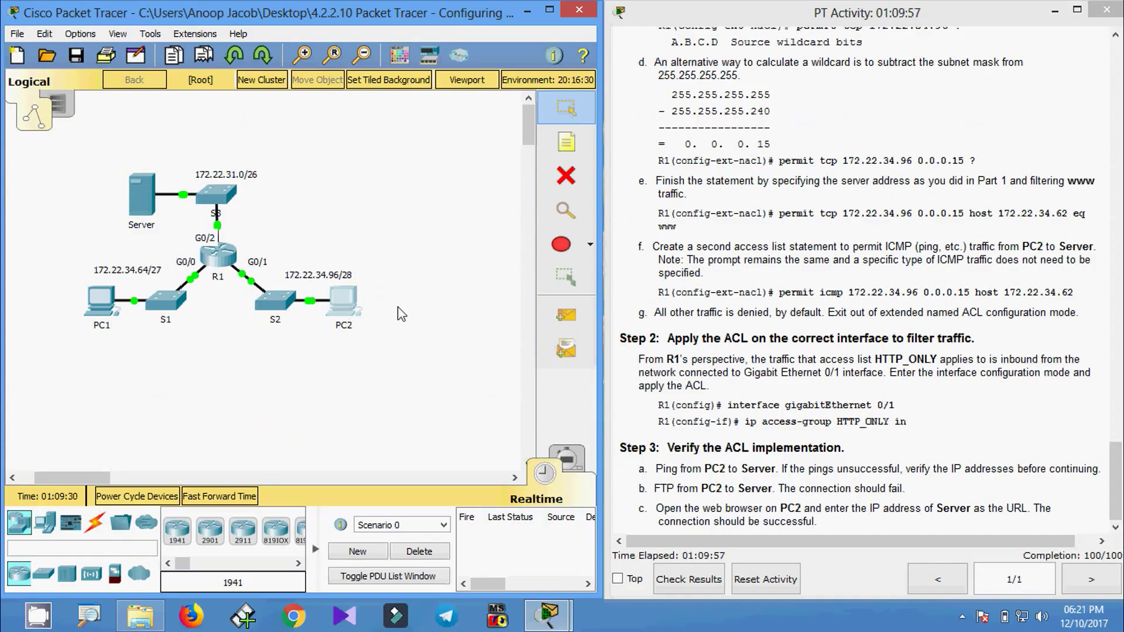
{"action": "left_click", "coordinate": [349, 287]}
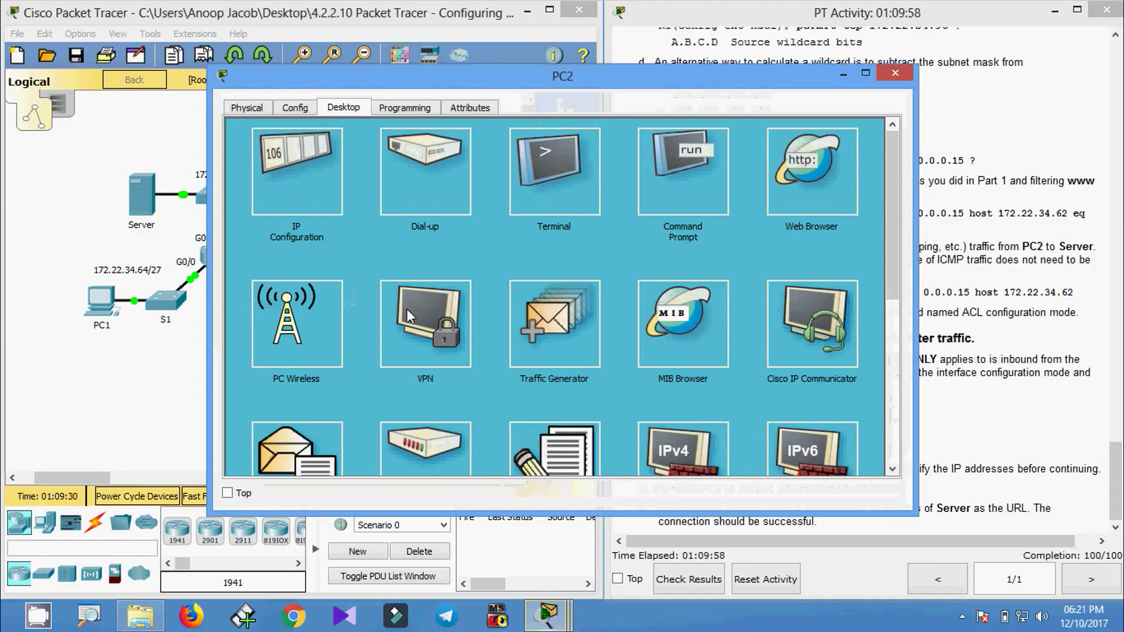
{"action": "left_click", "coordinate": [766, 195]}
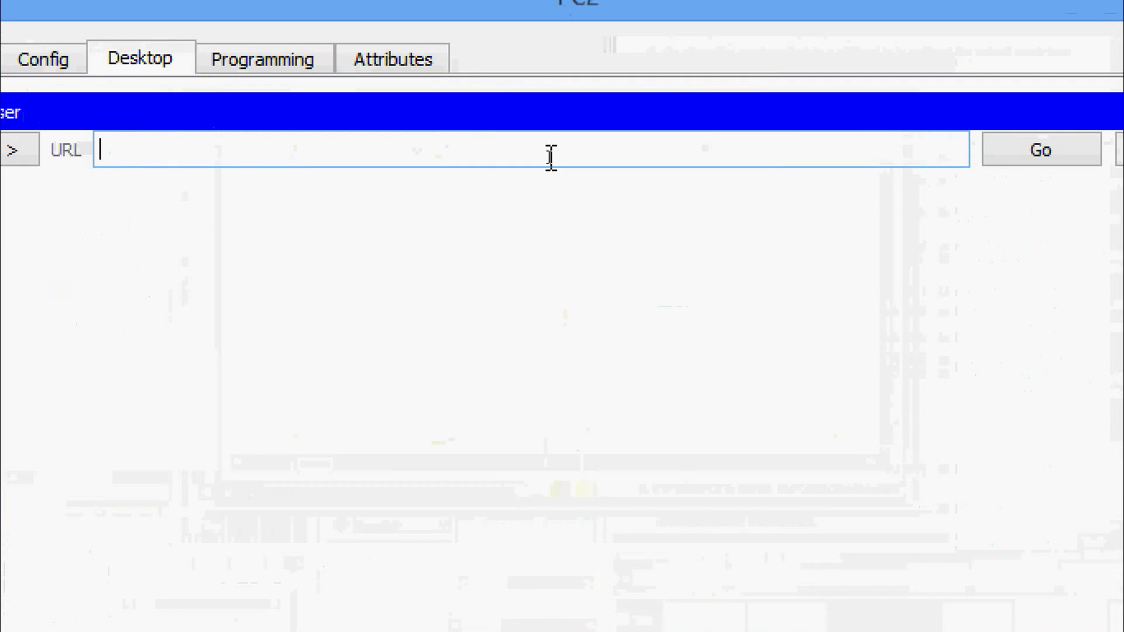
{"action": "right_click", "coordinate": [548, 157]}
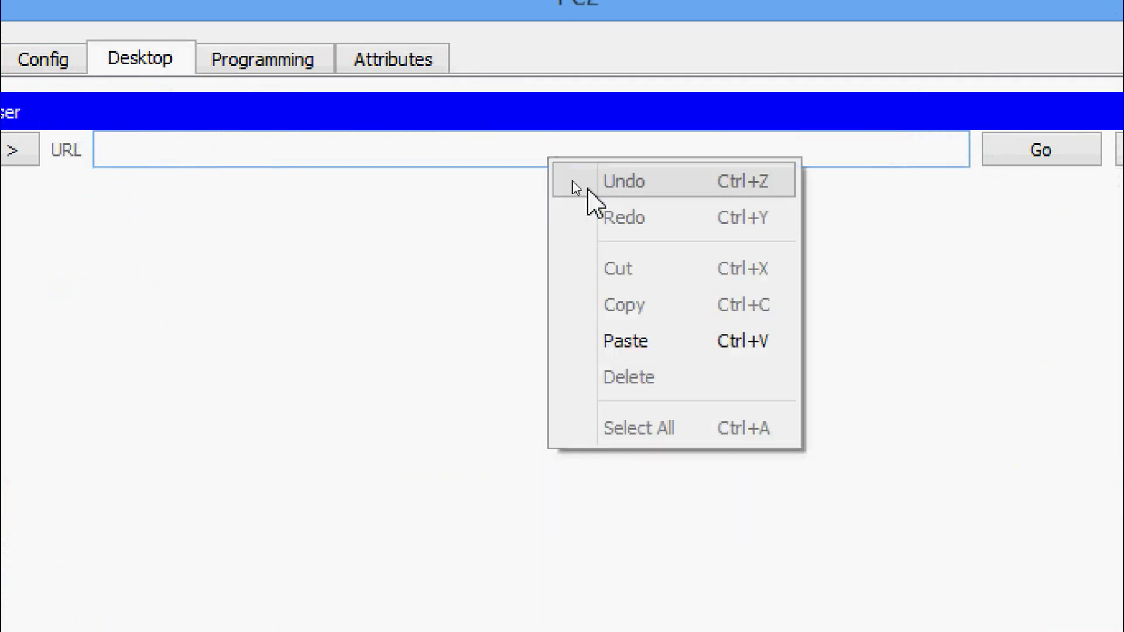
{"action": "left_click", "coordinate": [621, 343]}
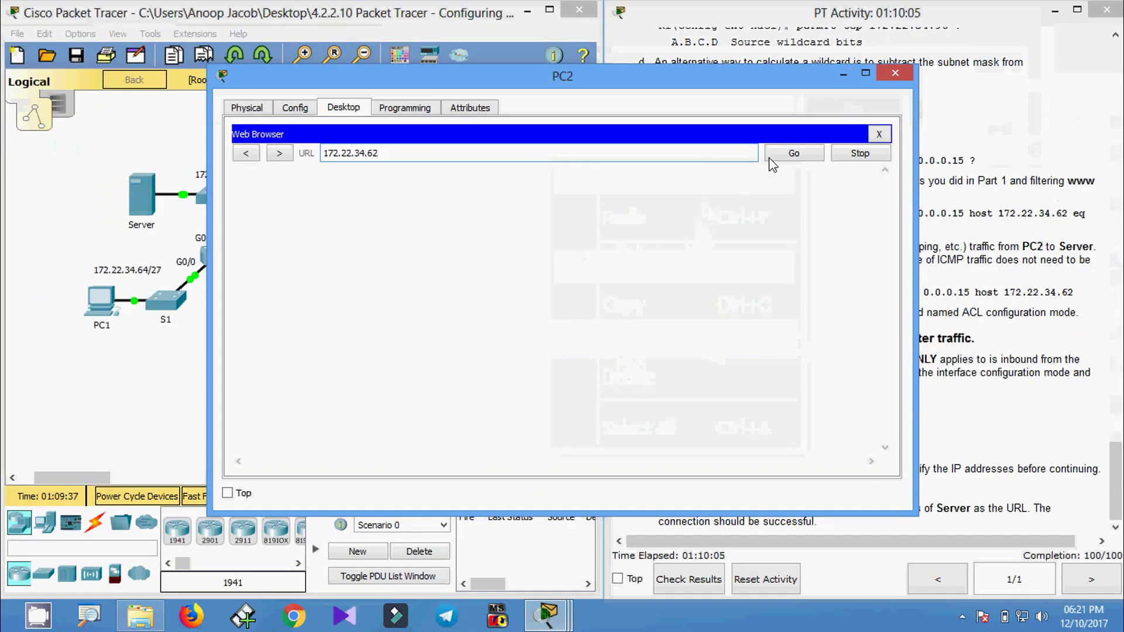
{"action": "left_click", "coordinate": [1009, 153]}
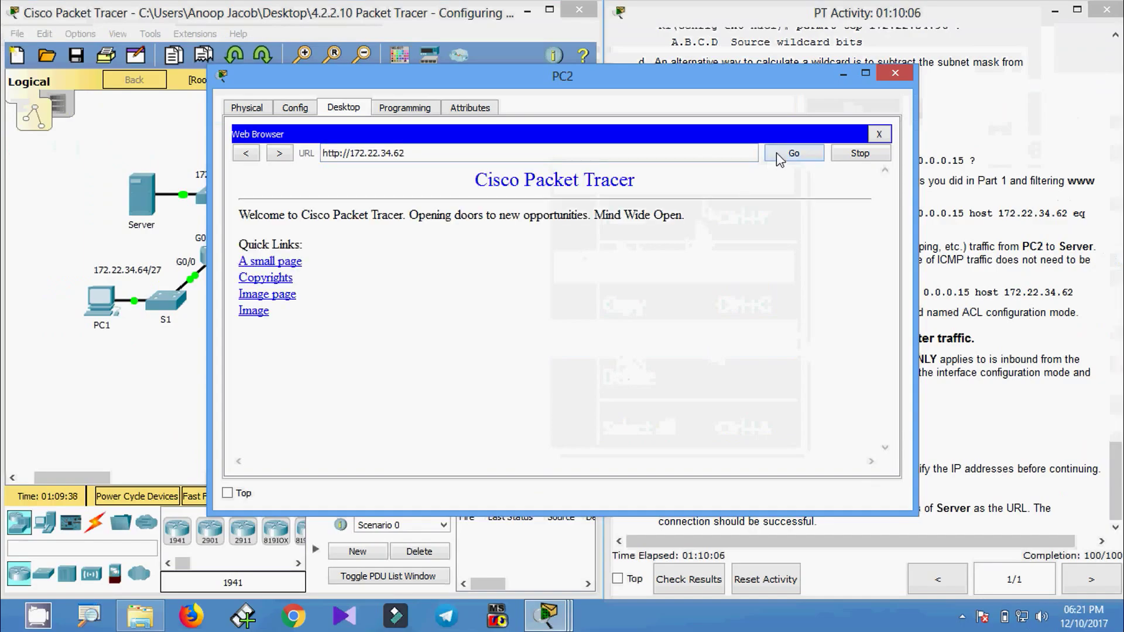